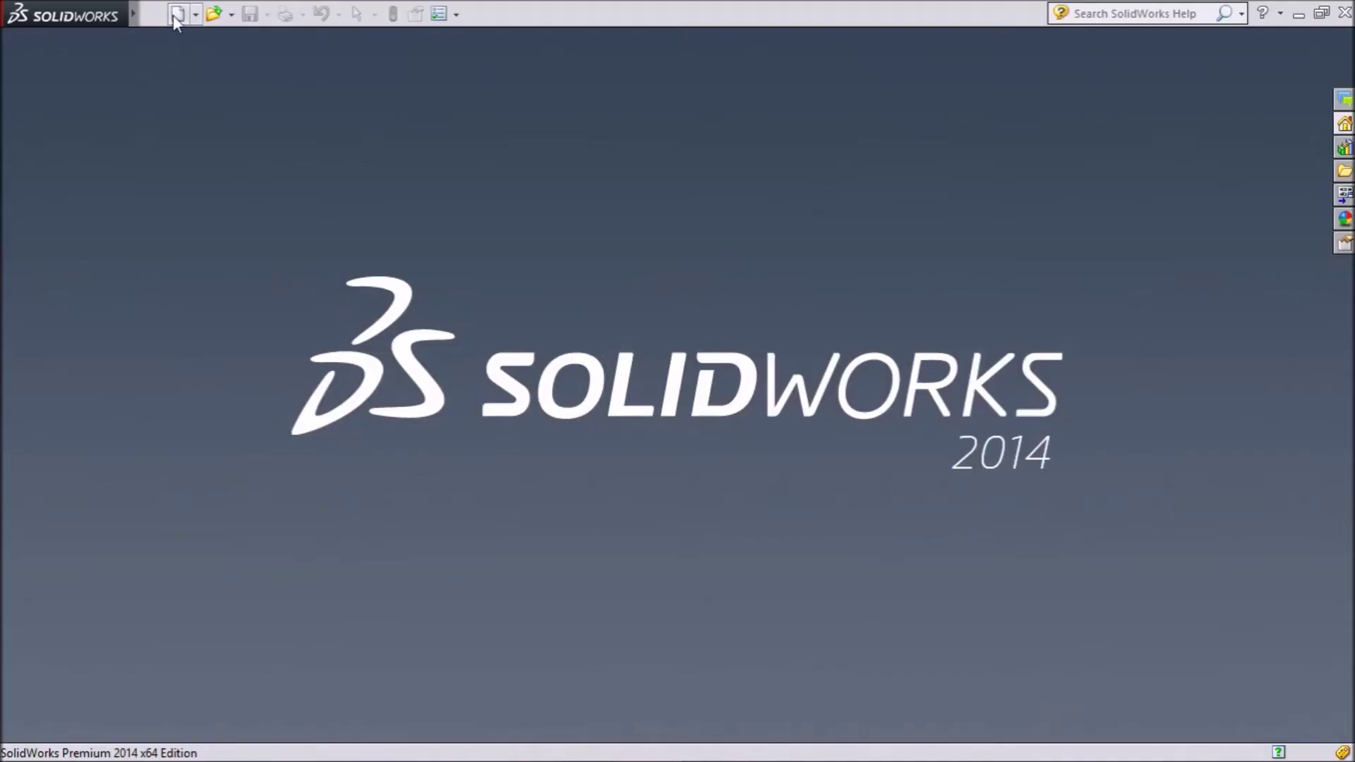
- Start a new SolidWorks document from the quick access toolbar
{"action": "left_click", "coordinate": [177, 14]}
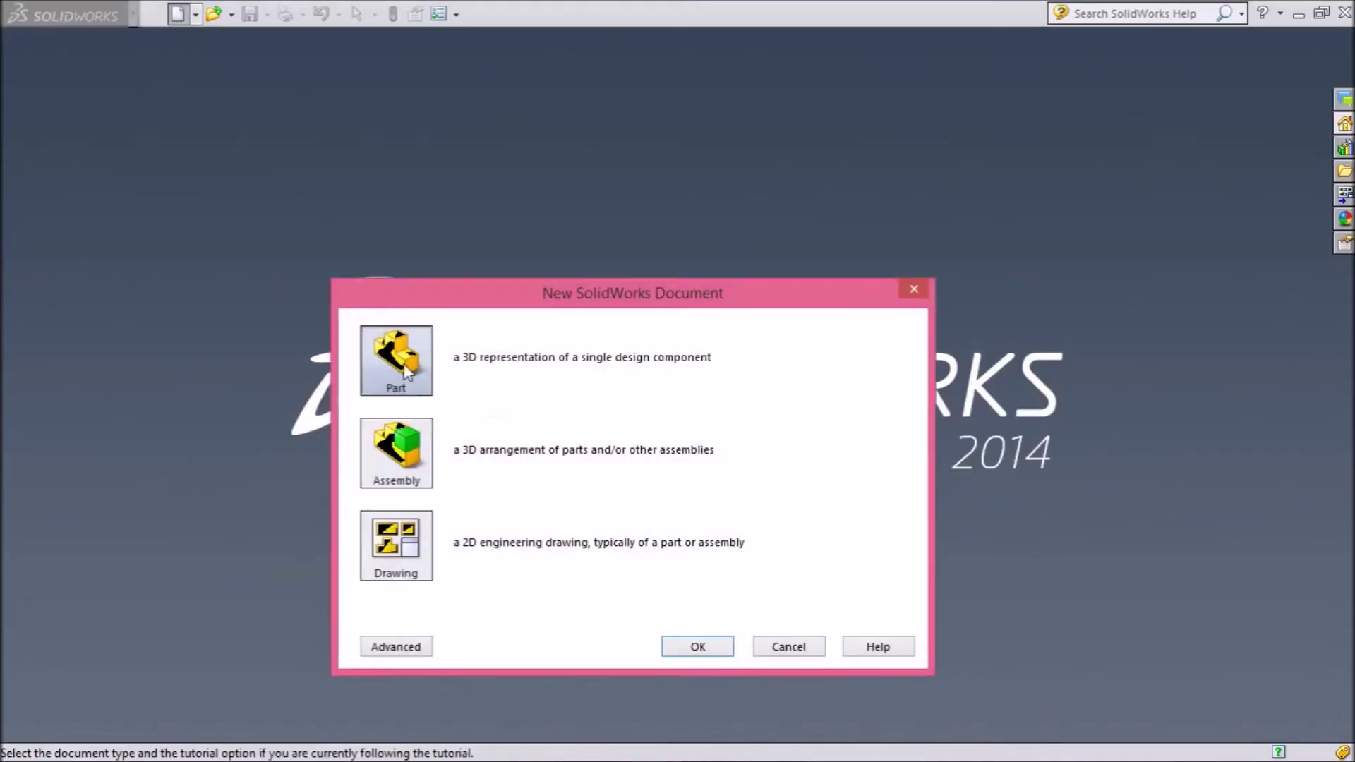
- Create a new part and start a sketch on the Front Plane
{"action": "left_click", "coordinate": [703, 648]}
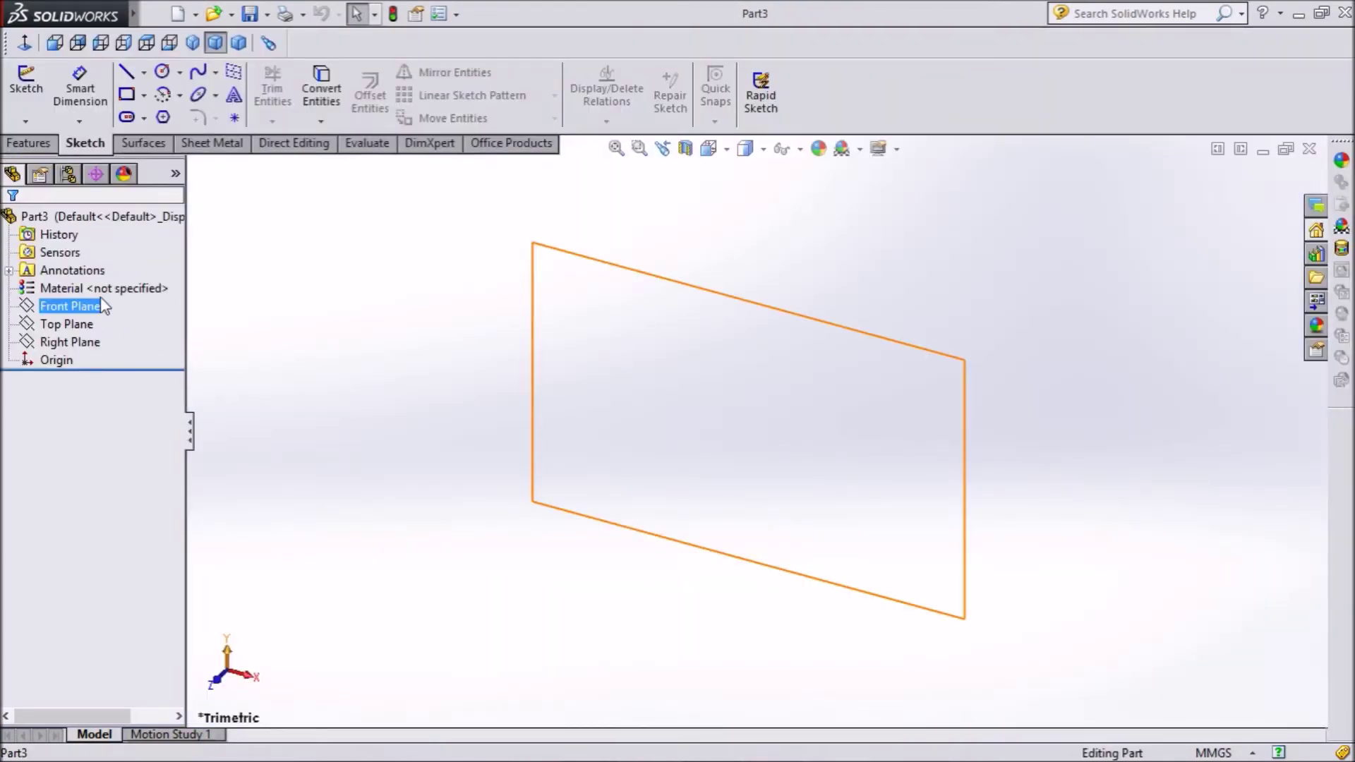
{"action": "left_click", "coordinate": [84, 306]}
{"action": "left_click", "coordinate": [103, 279]}
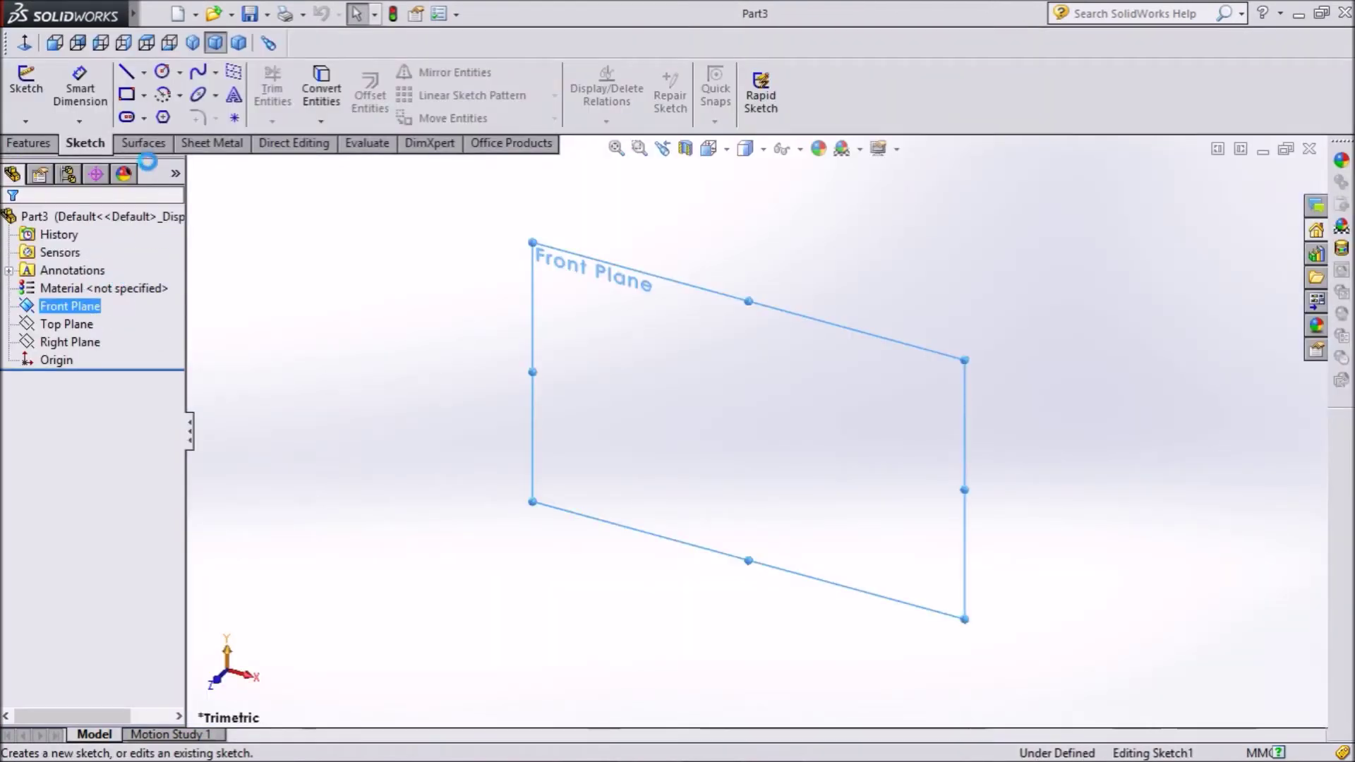
- Draw a horizontal centerpoint straight slot from the origin, about 172.78 mm long
{"action": "left_click", "coordinate": [144, 118]}
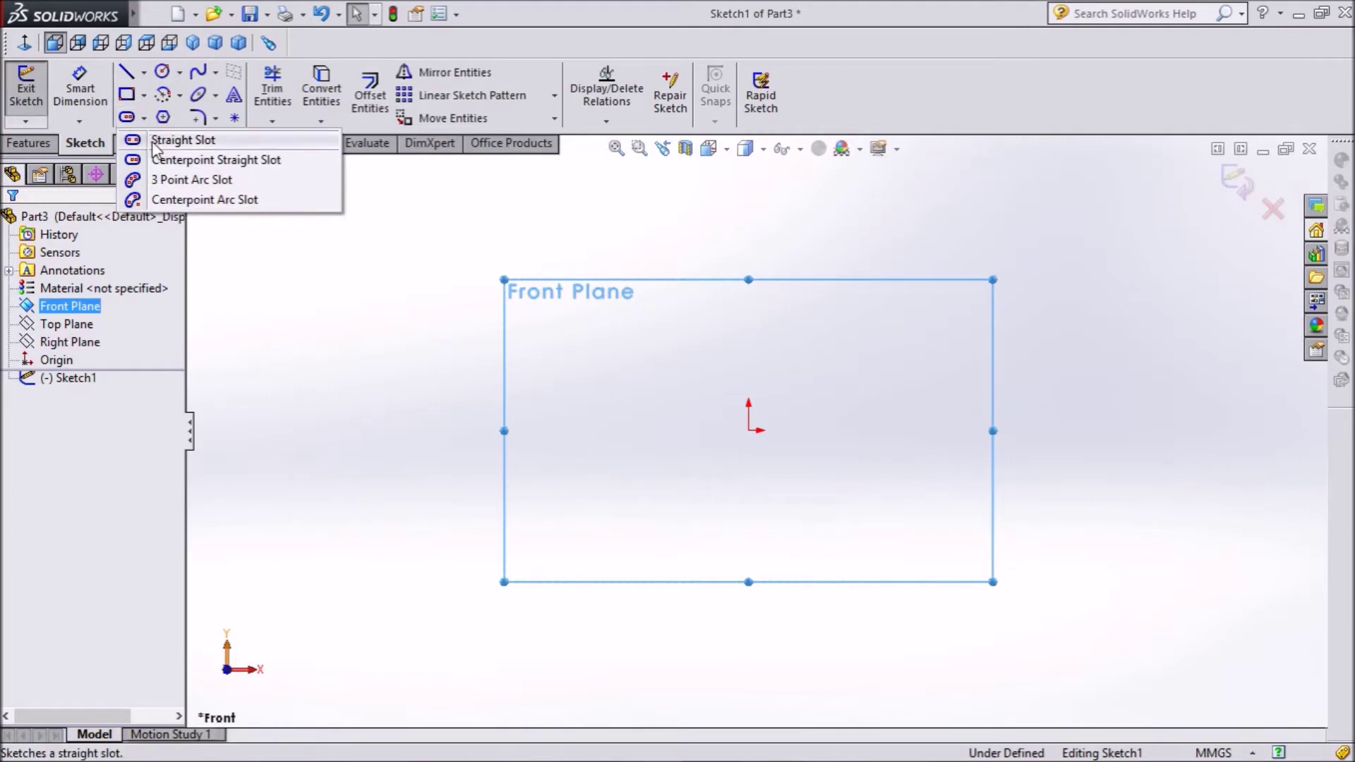
{"action": "left_click", "coordinate": [158, 167]}
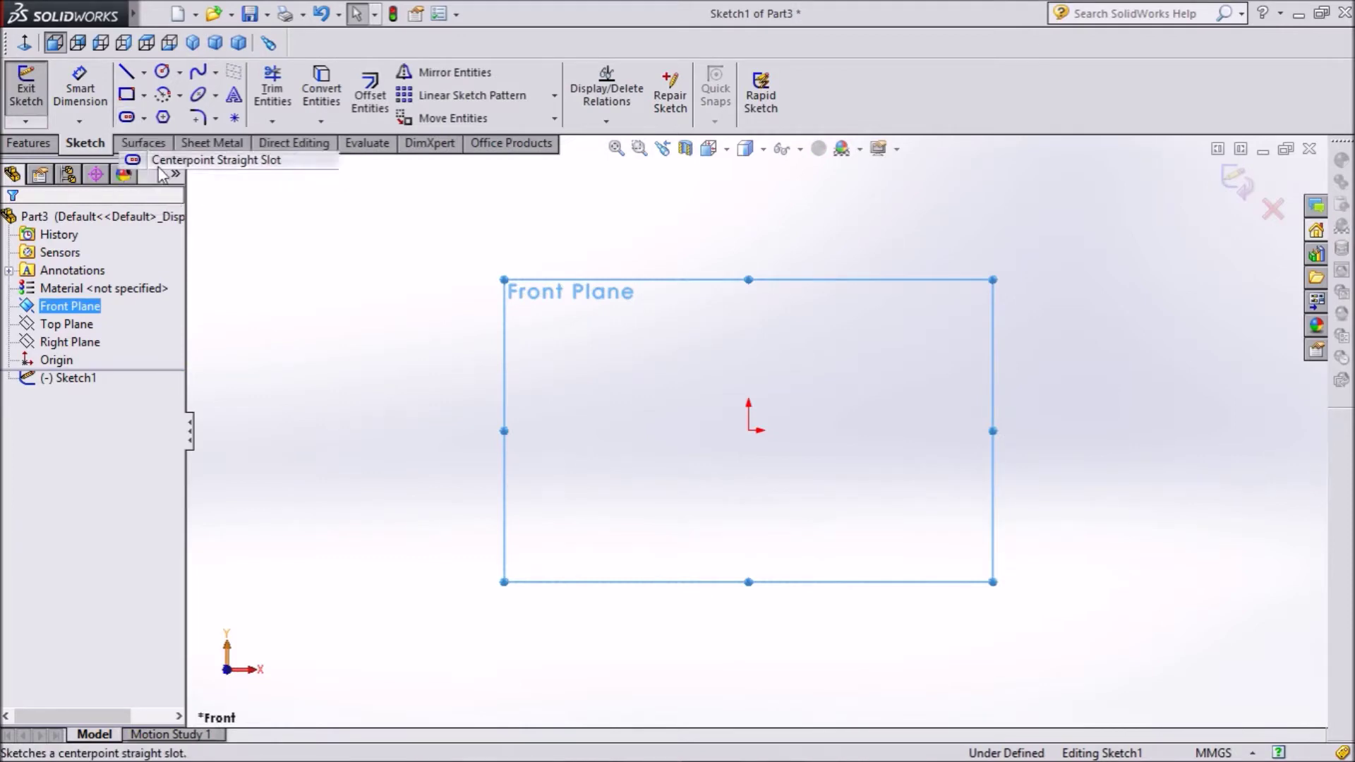
{"action": "left_click", "coordinate": [749, 430]}
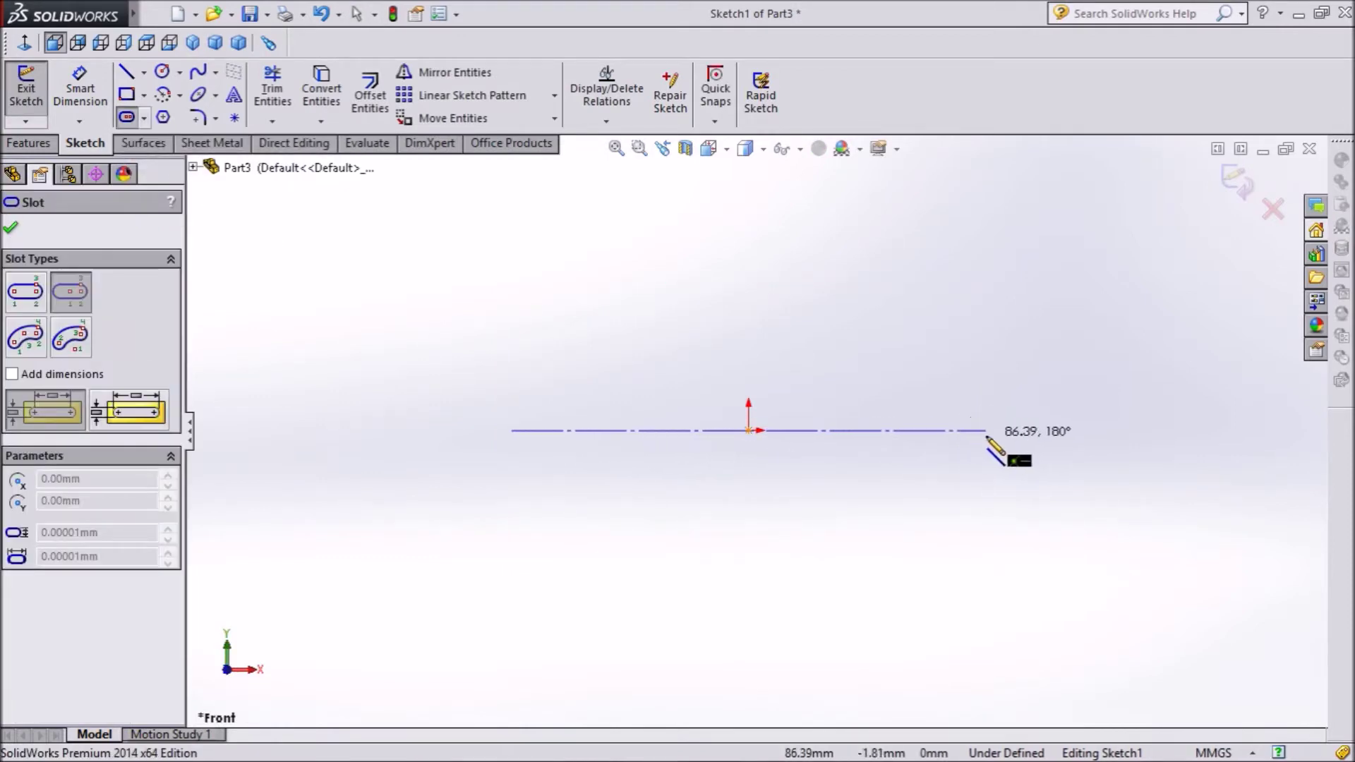
{"action": "left_click", "coordinate": [1001, 471]}
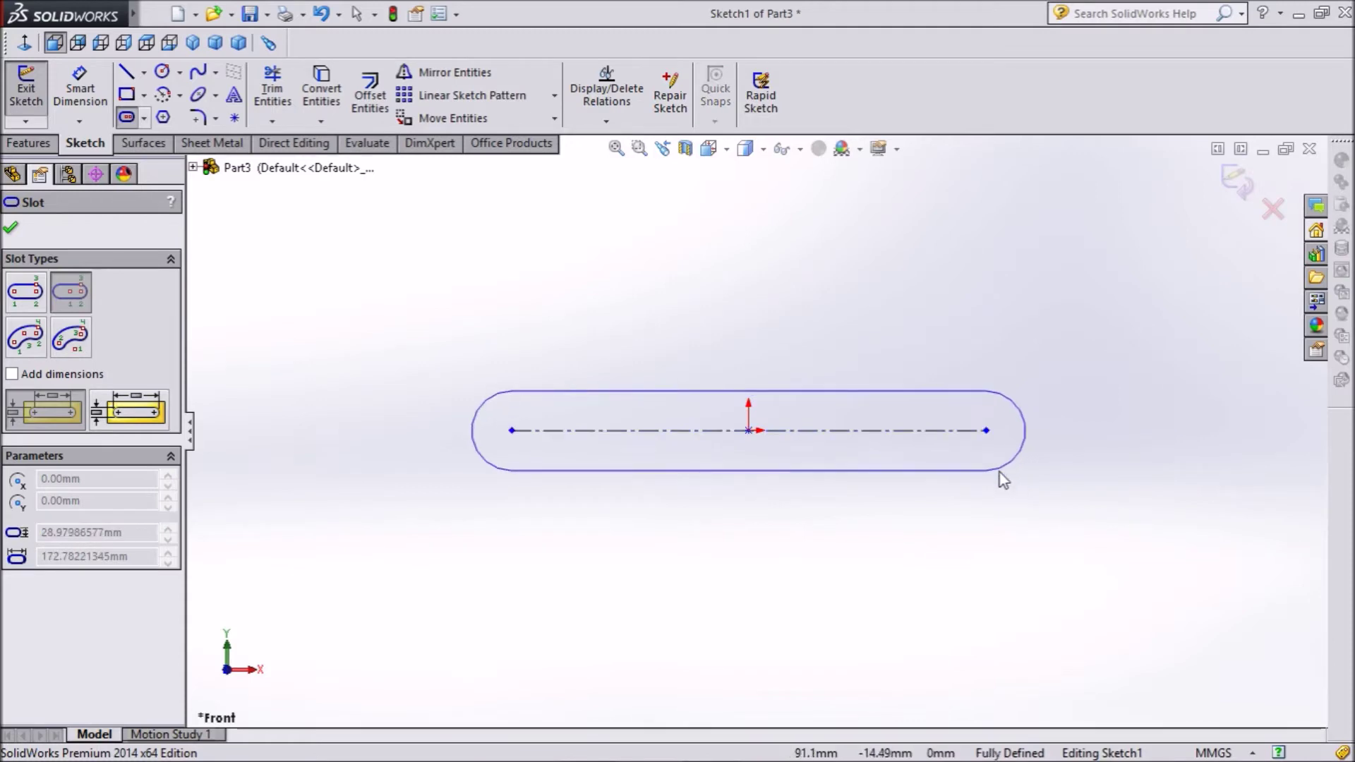
{"action": "left_click", "coordinate": [1000, 473]}
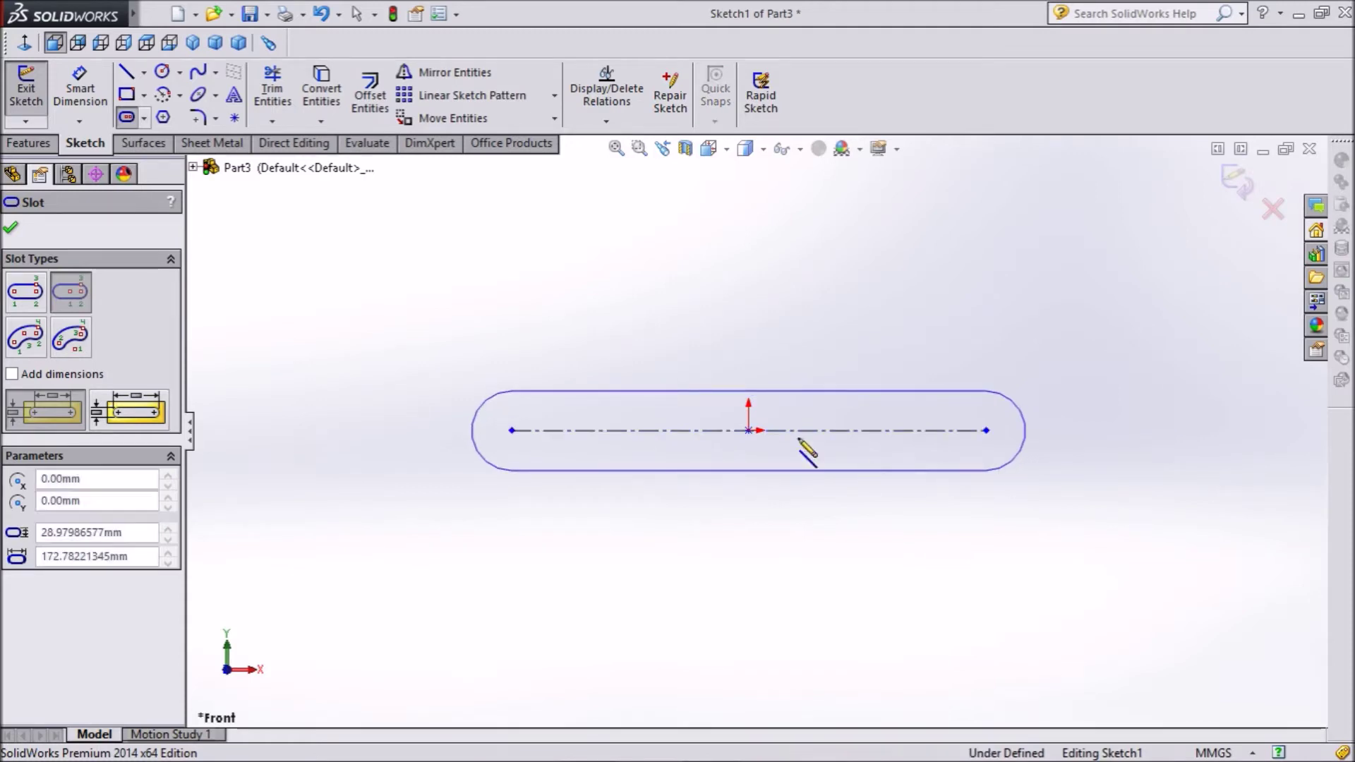
- Dimension the slot to 180 mm centre-to-centre and 20 mm wide
{"action": "left_click", "coordinate": [78, 103]}
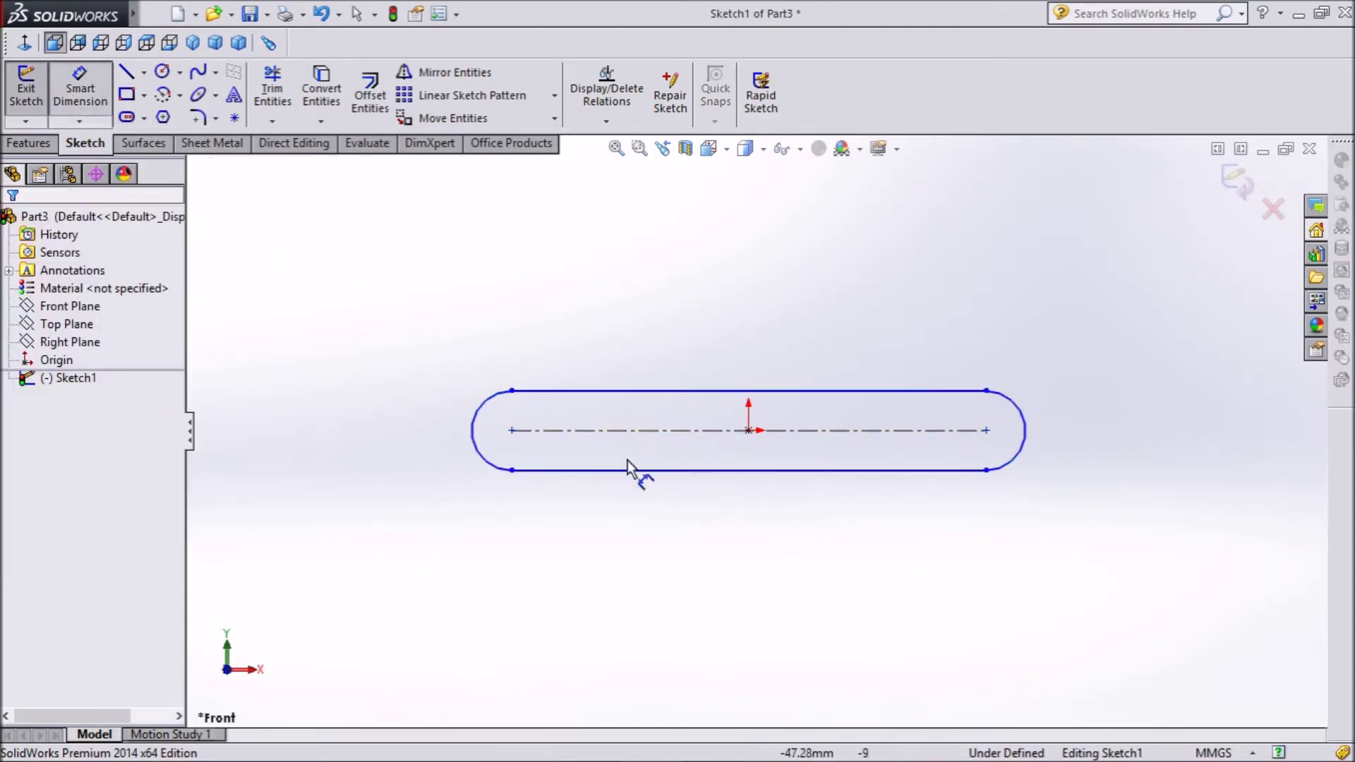
{"action": "left_click", "coordinate": [692, 430]}
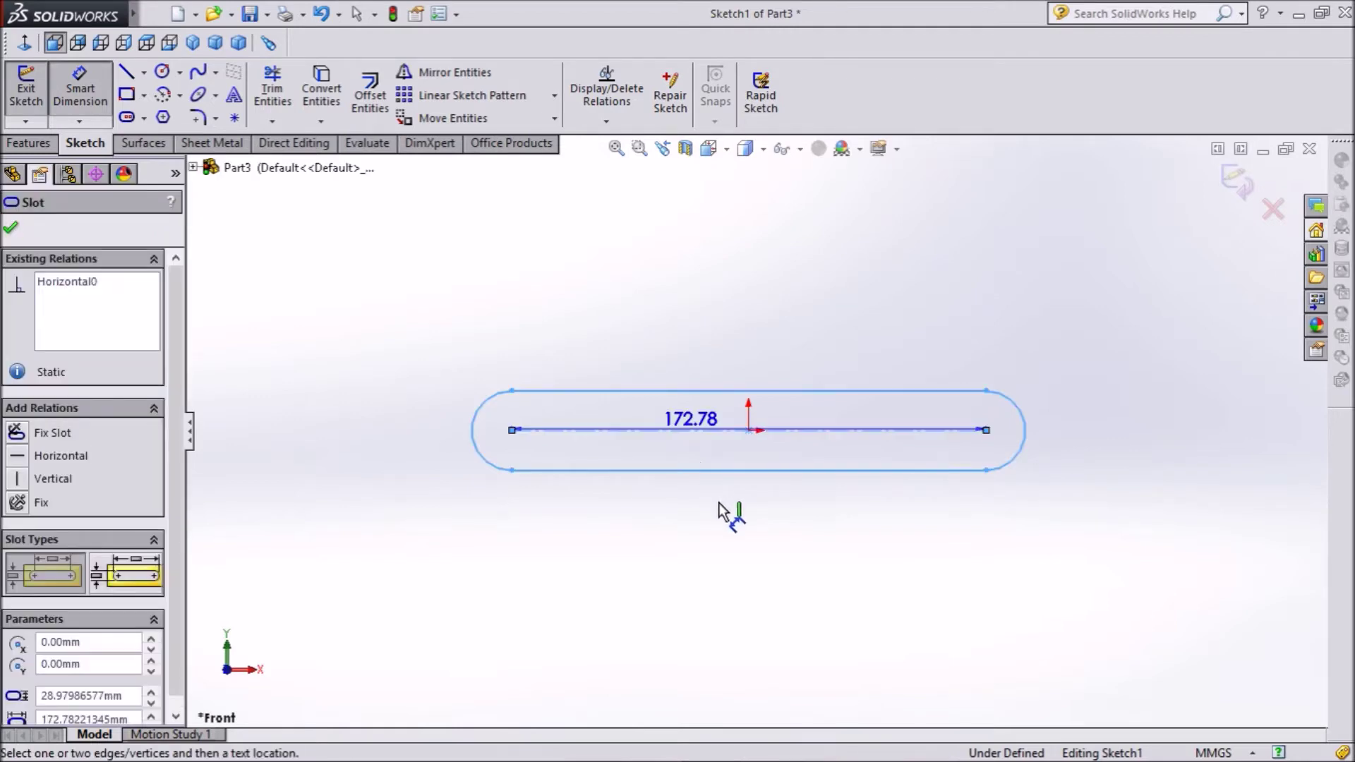
{"action": "left_click", "coordinate": [744, 545]}
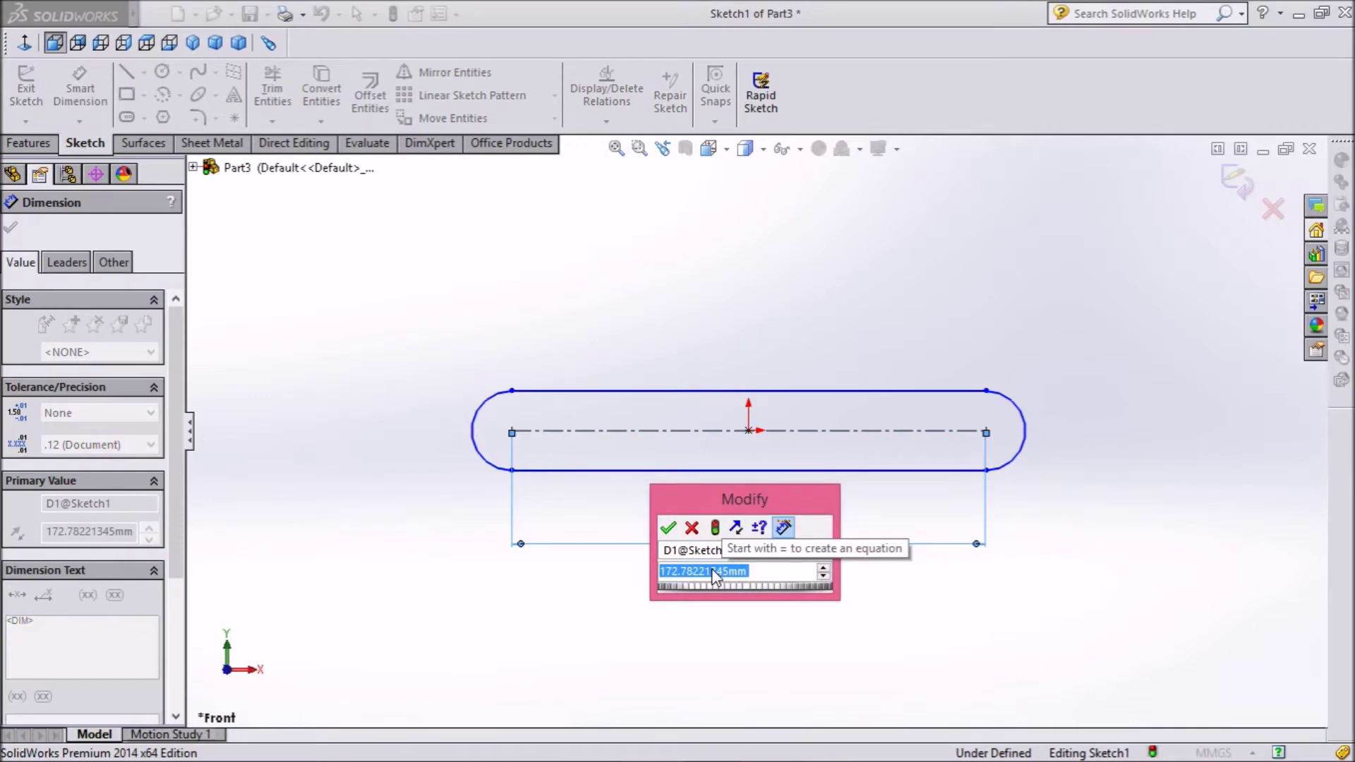
{"action": "type", "text": "180"}
{"action": "mouse_move", "coordinate": [741, 601]}
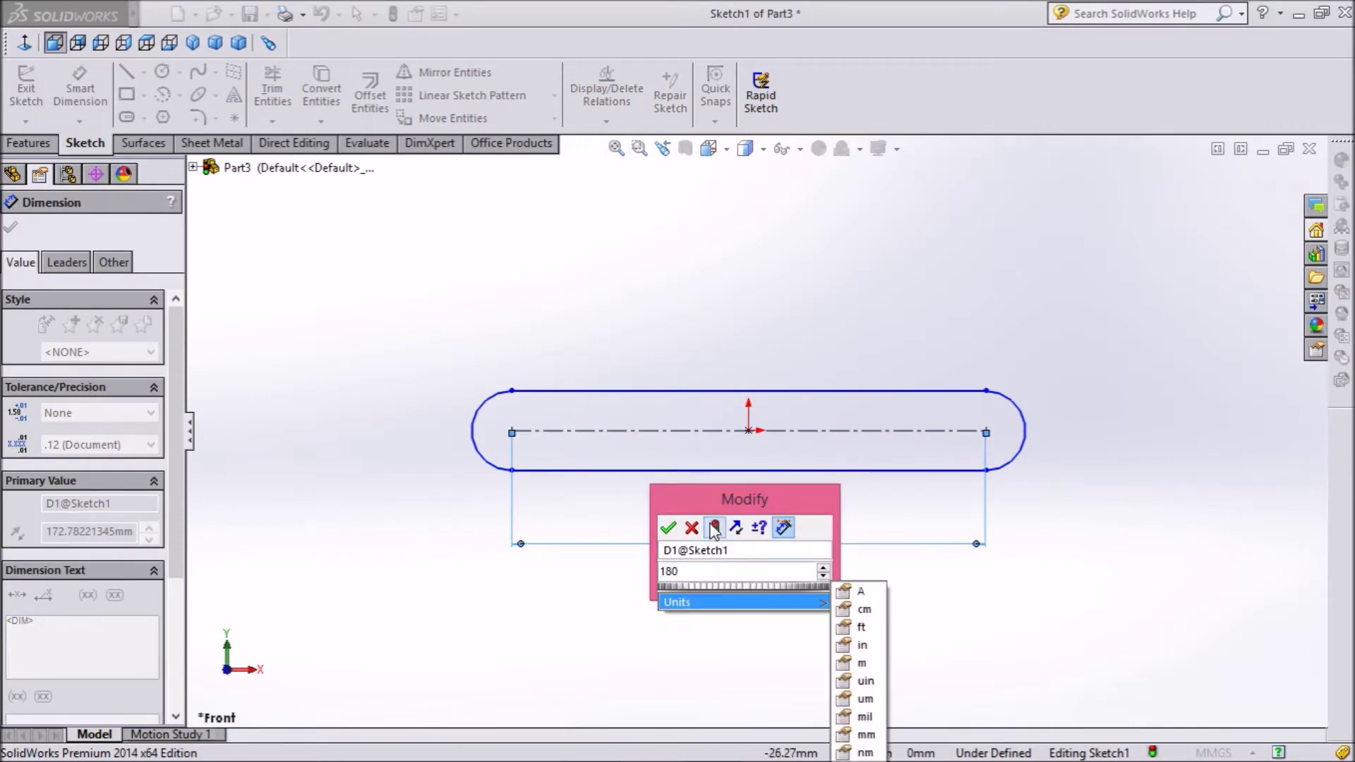
{"action": "left_click", "coordinate": [668, 528]}
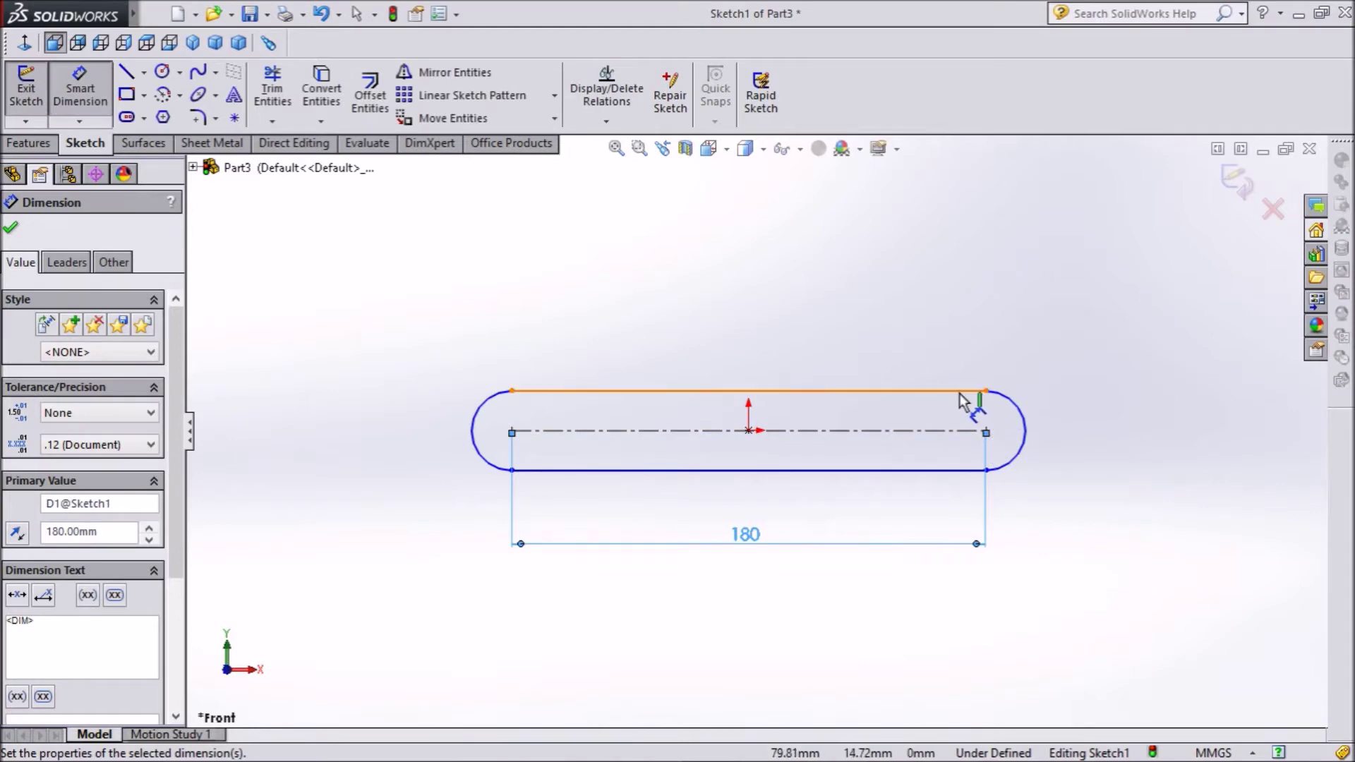
{"action": "left_click", "coordinate": [975, 468]}
{"action": "left_click", "coordinate": [1022, 448]}
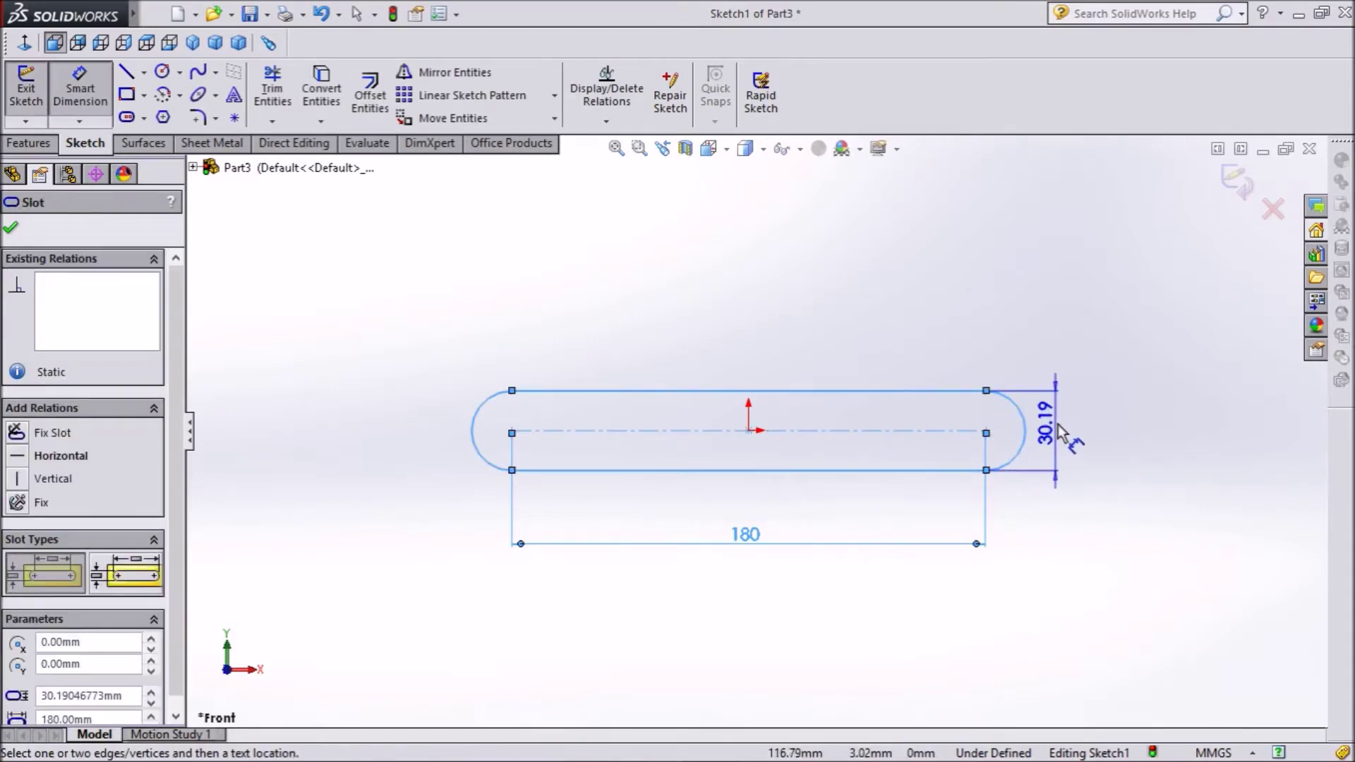
{"action": "left_click", "coordinate": [1084, 430]}
{"action": "type", "text": "20"}
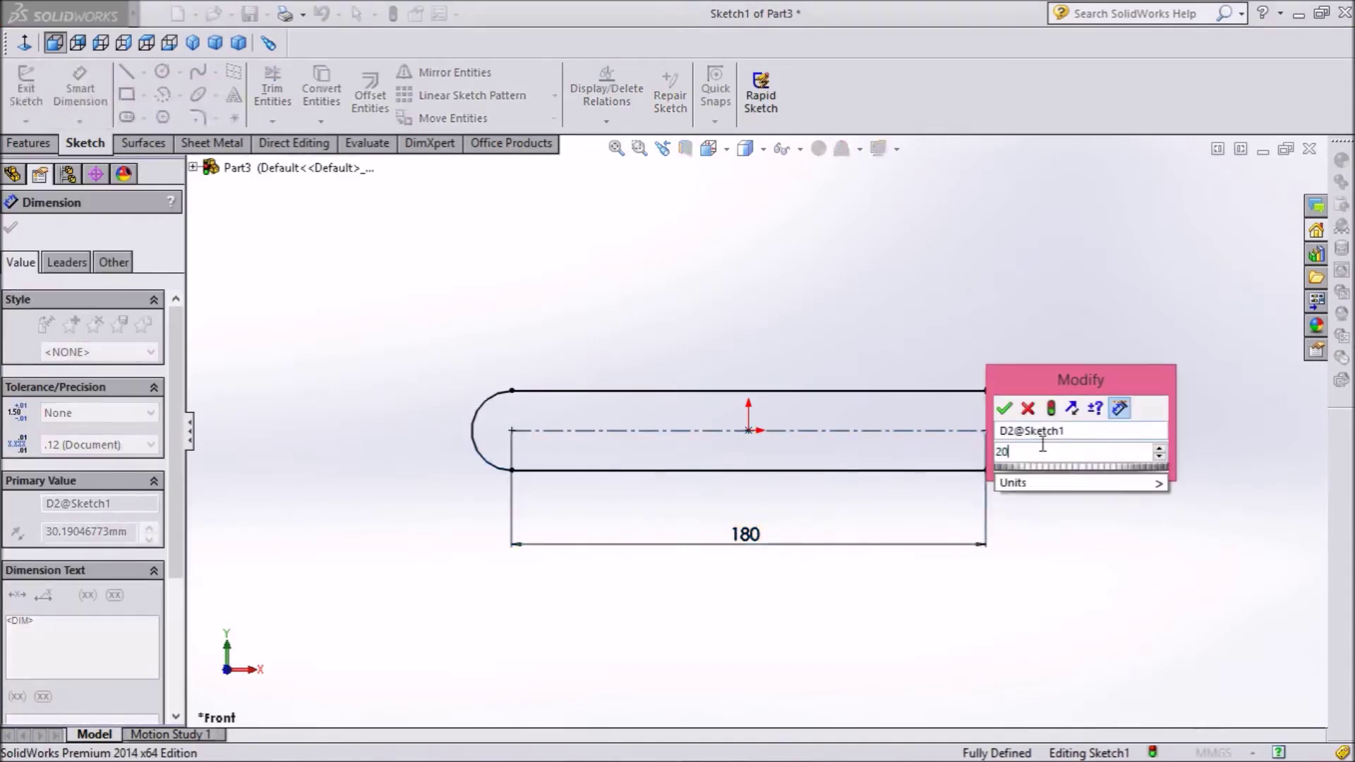
{"action": "left_click", "coordinate": [1006, 411]}
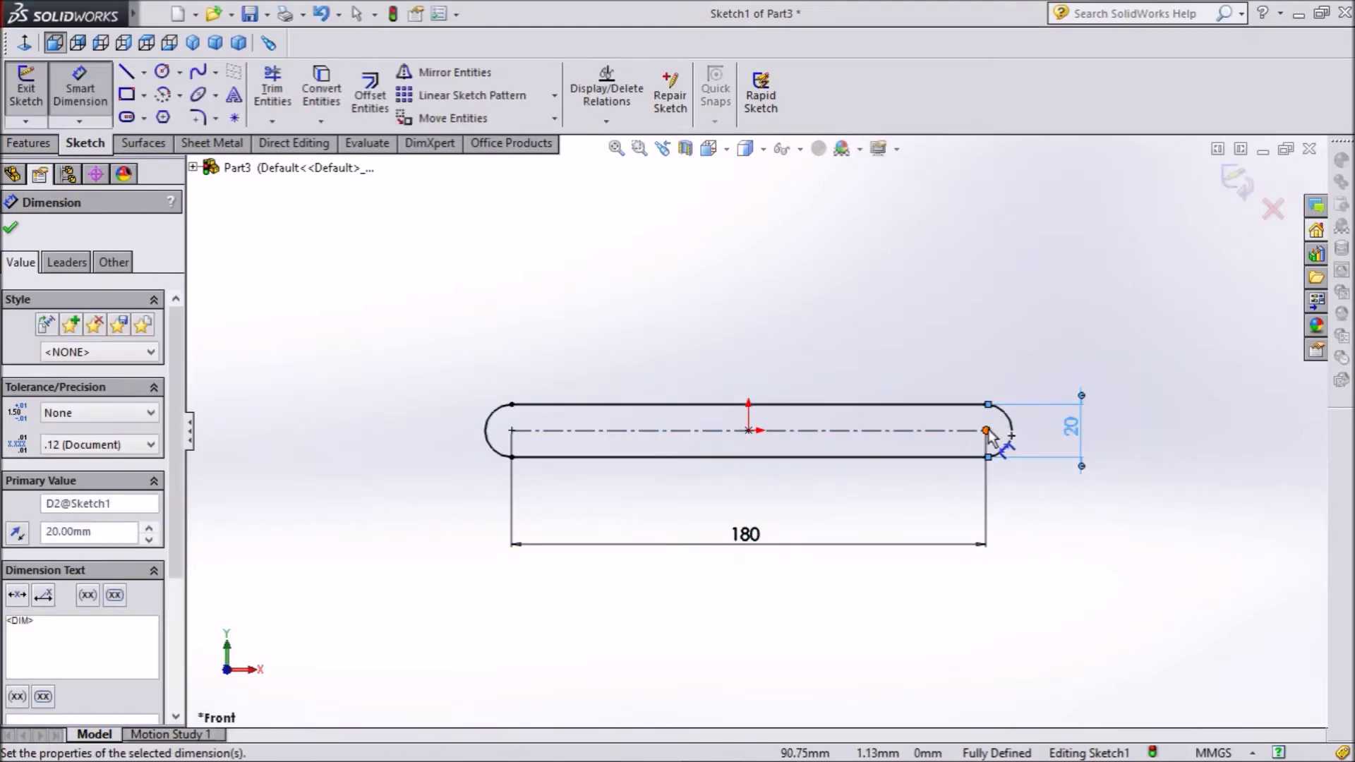
{"action": "left_click", "coordinate": [163, 72]}
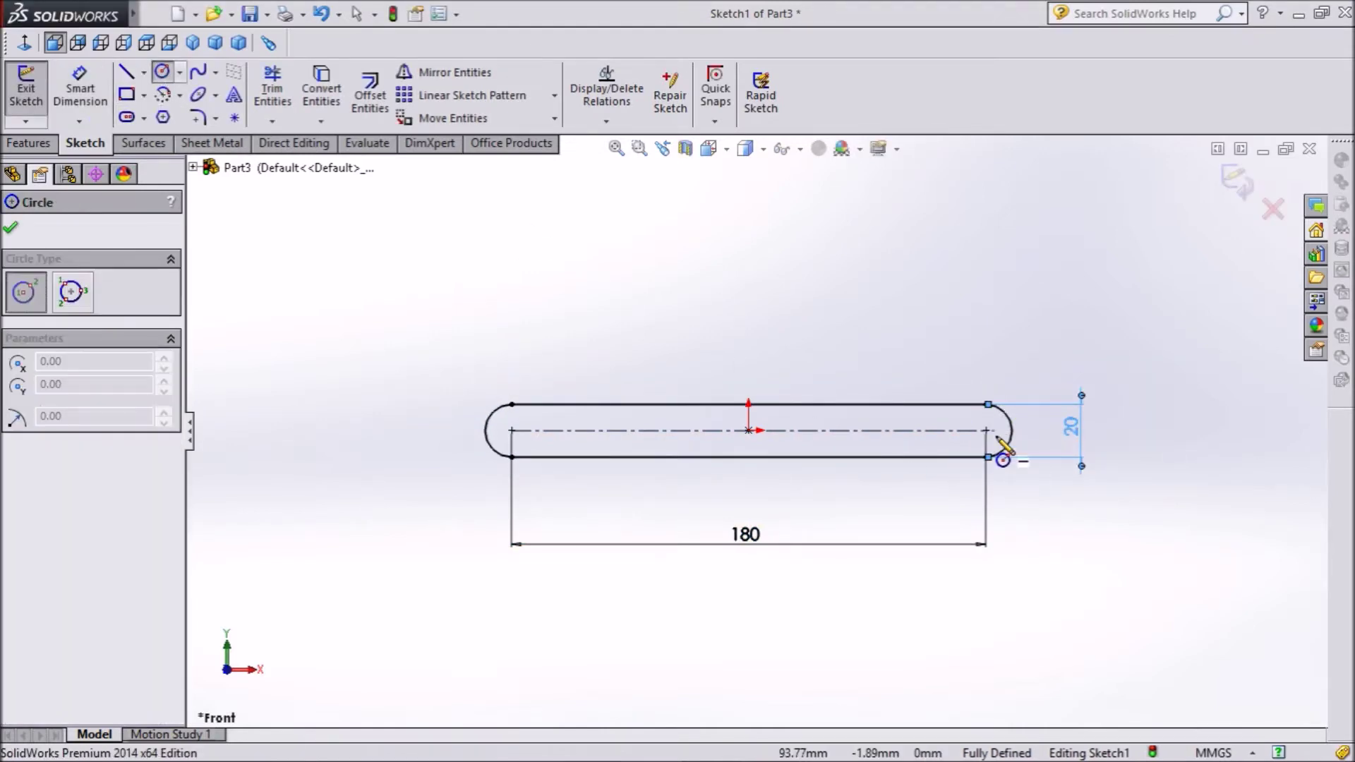
- Draw a circle at the centre of each rounded slot end
{"action": "scroll", "coordinate": [998, 442], "scroll_direction": "down", "scroll_amount": 1}
{"action": "left_click", "coordinate": [971, 429]}
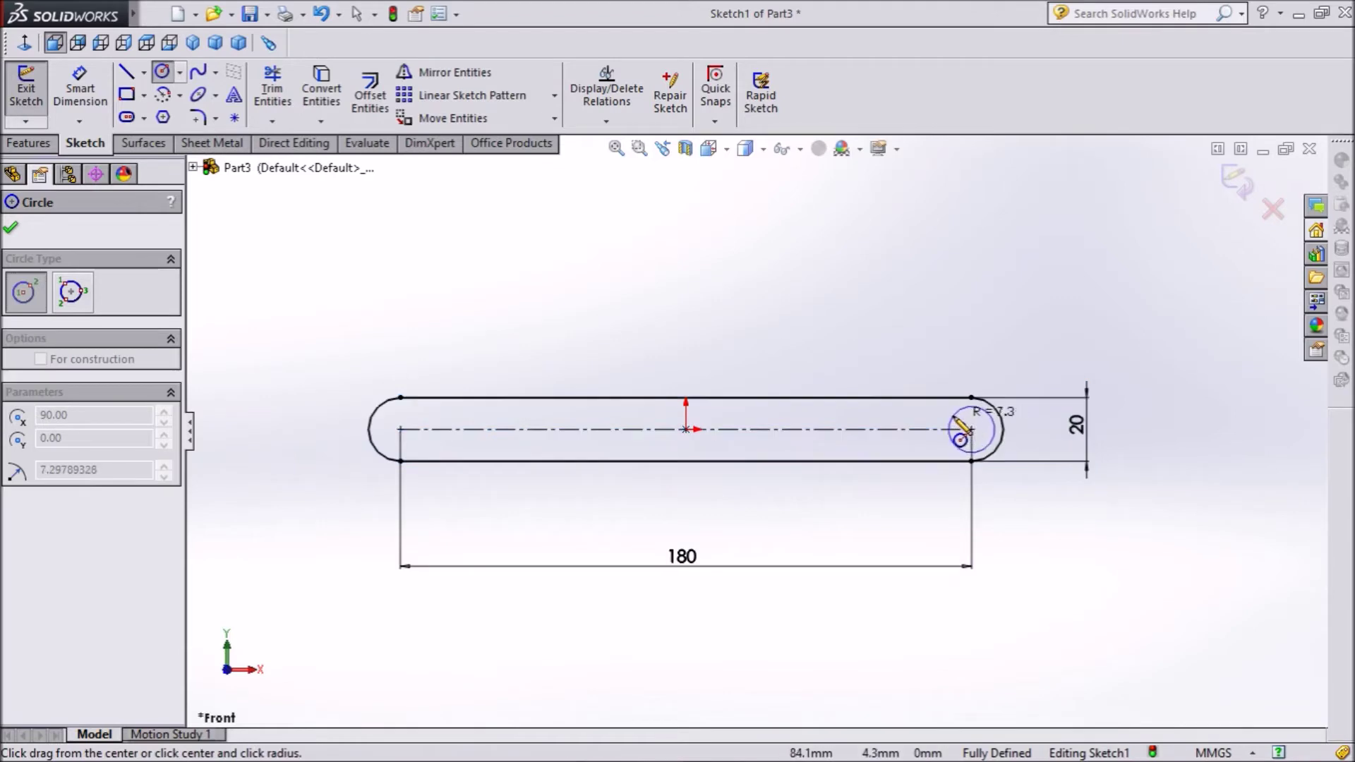
{"action": "left_click", "coordinate": [958, 420]}
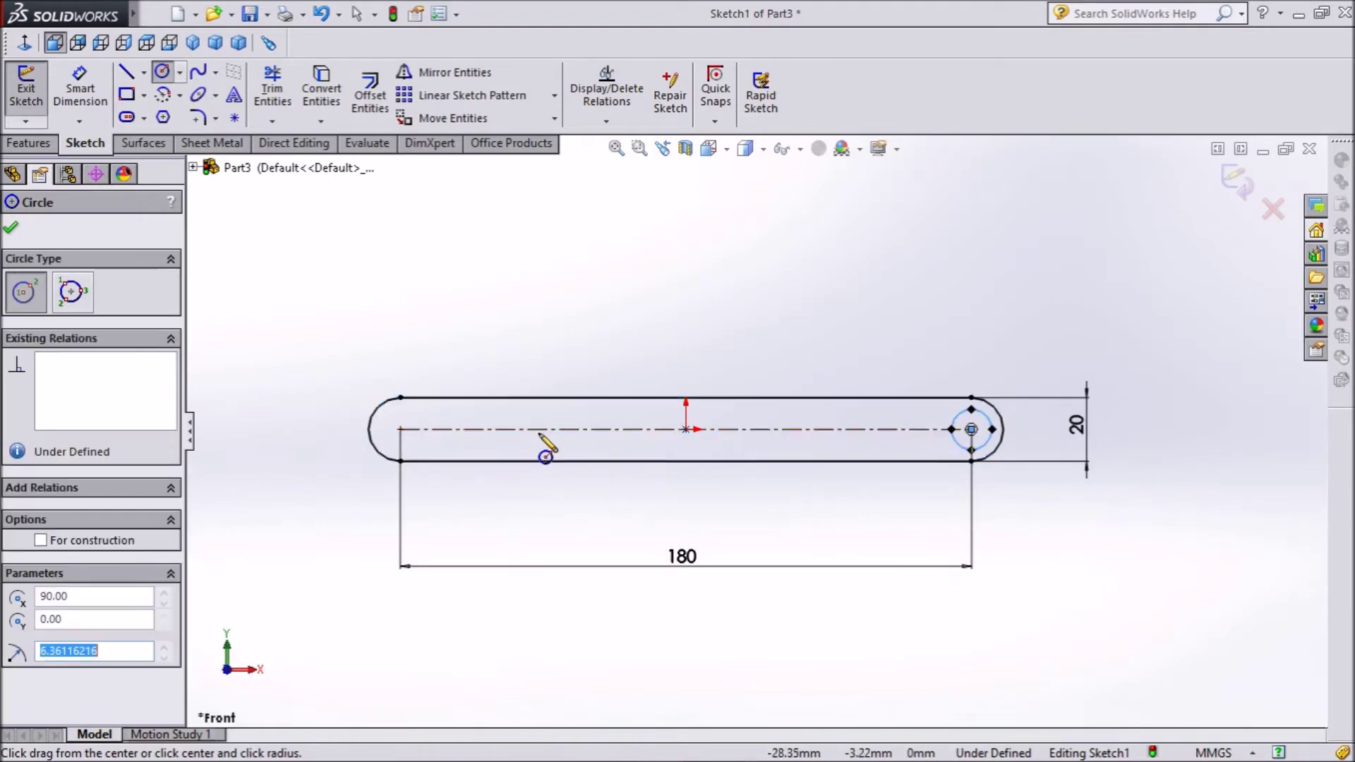
{"action": "left_click", "coordinate": [399, 429]}
{"action": "left_click", "coordinate": [423, 424]}
{"action": "key", "text": "Escape"}
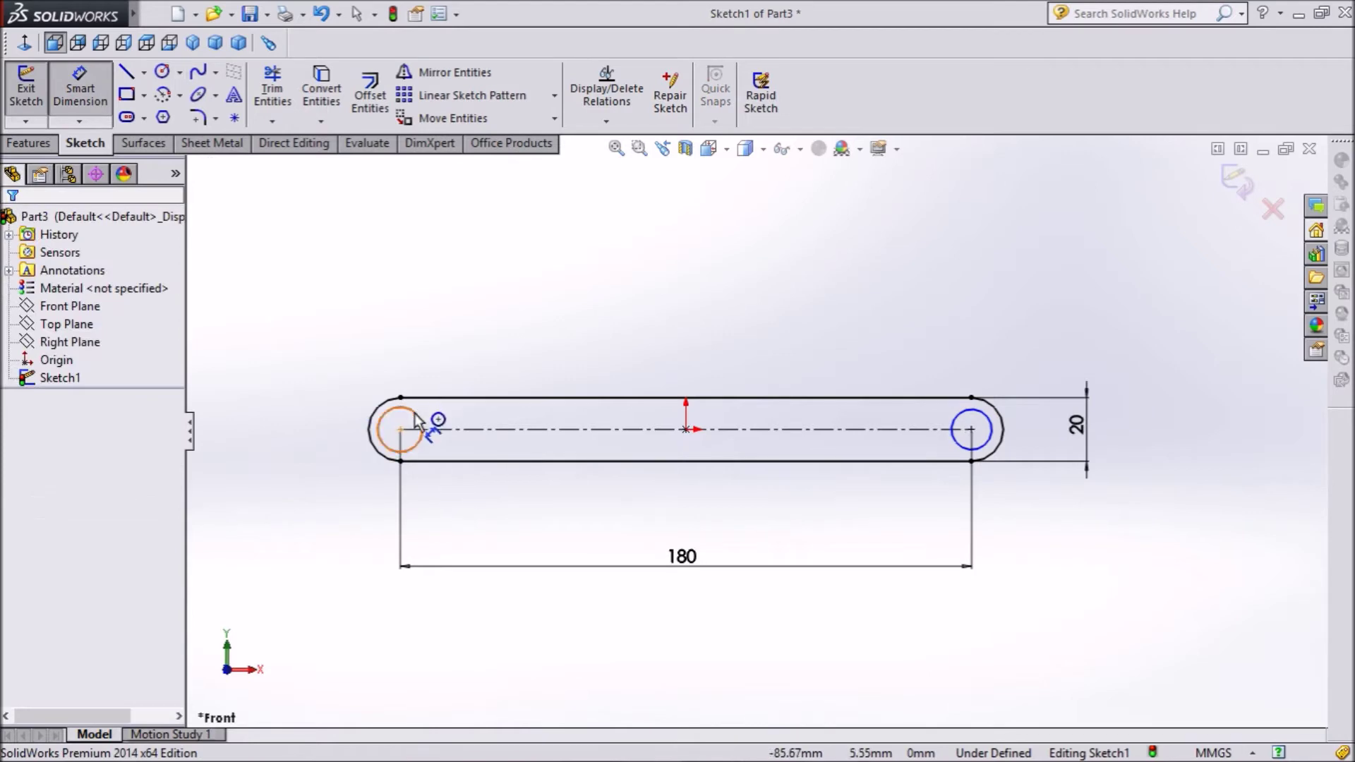
- Dimension both end circles to Ø10
{"action": "left_click", "coordinate": [415, 413]}
{"action": "left_click", "coordinate": [427, 357]}
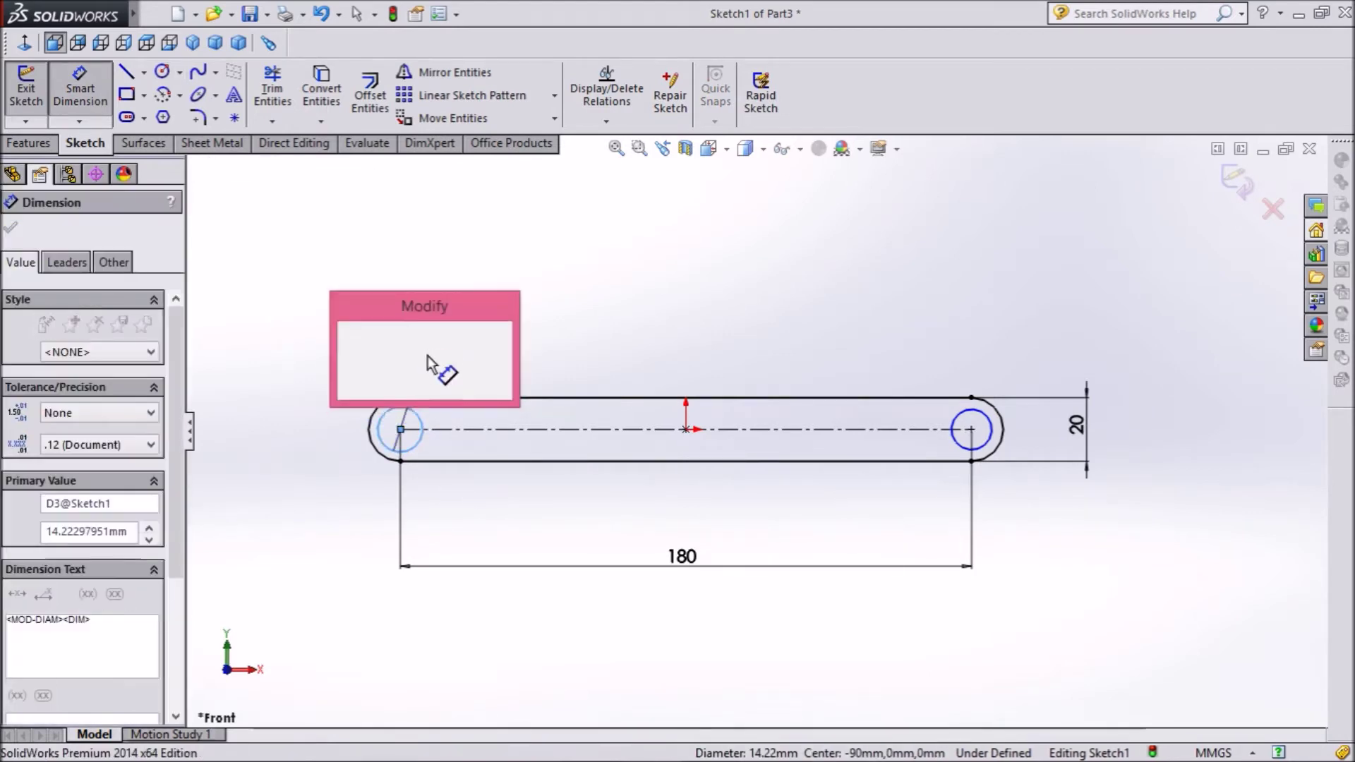
{"action": "type", "text": "10"}
{"action": "key", "text": "Return"}
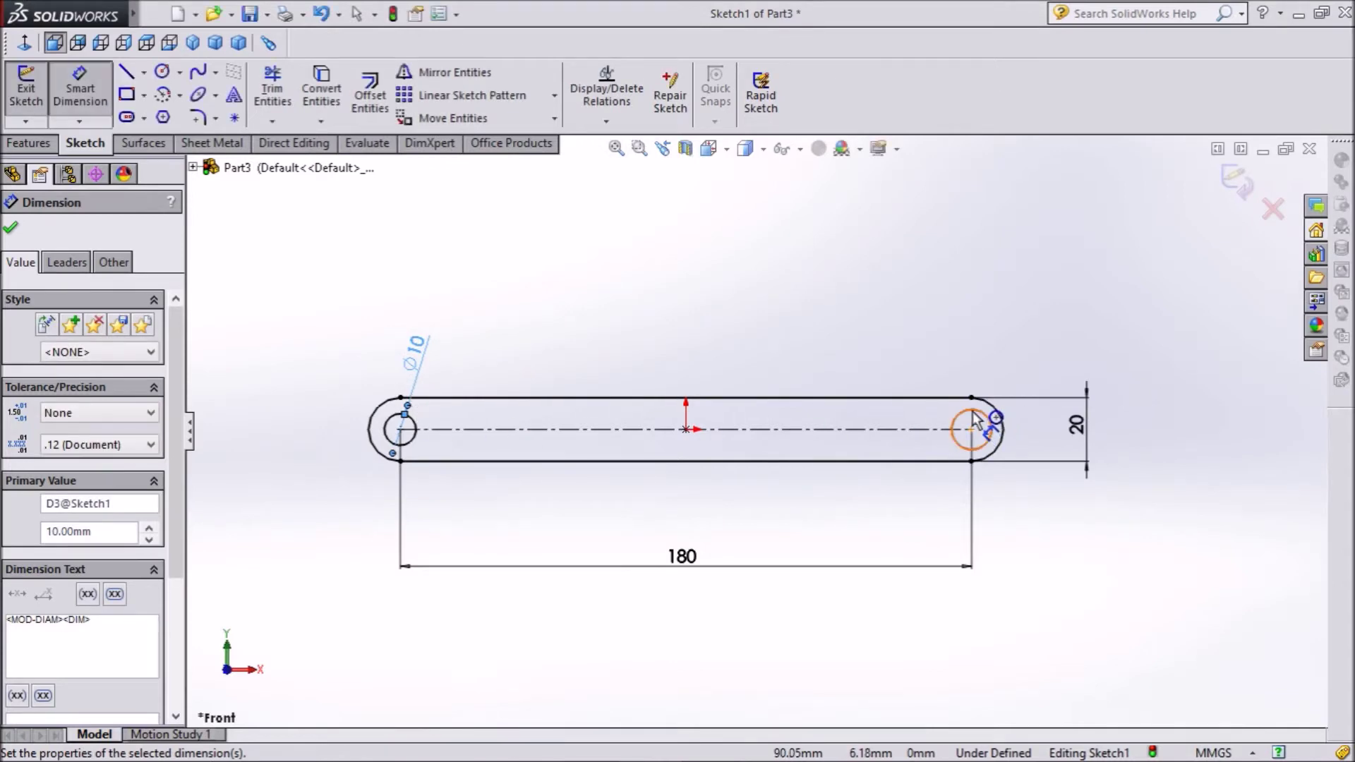
{"action": "left_click", "coordinate": [973, 420]}
{"action": "left_click", "coordinate": [960, 332]}
{"action": "type", "text": "10"}
{"action": "key", "text": "Return"}
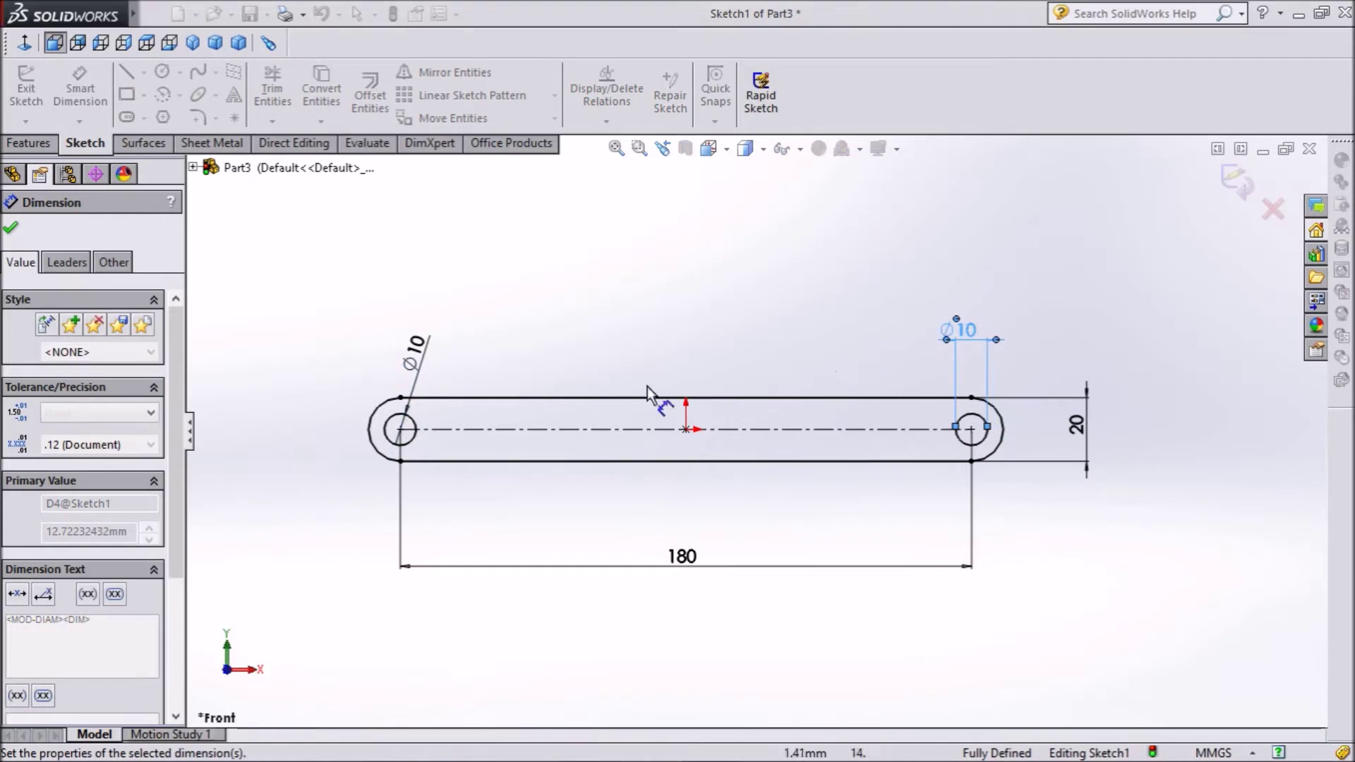
{"action": "left_click", "coordinate": [11, 233]}
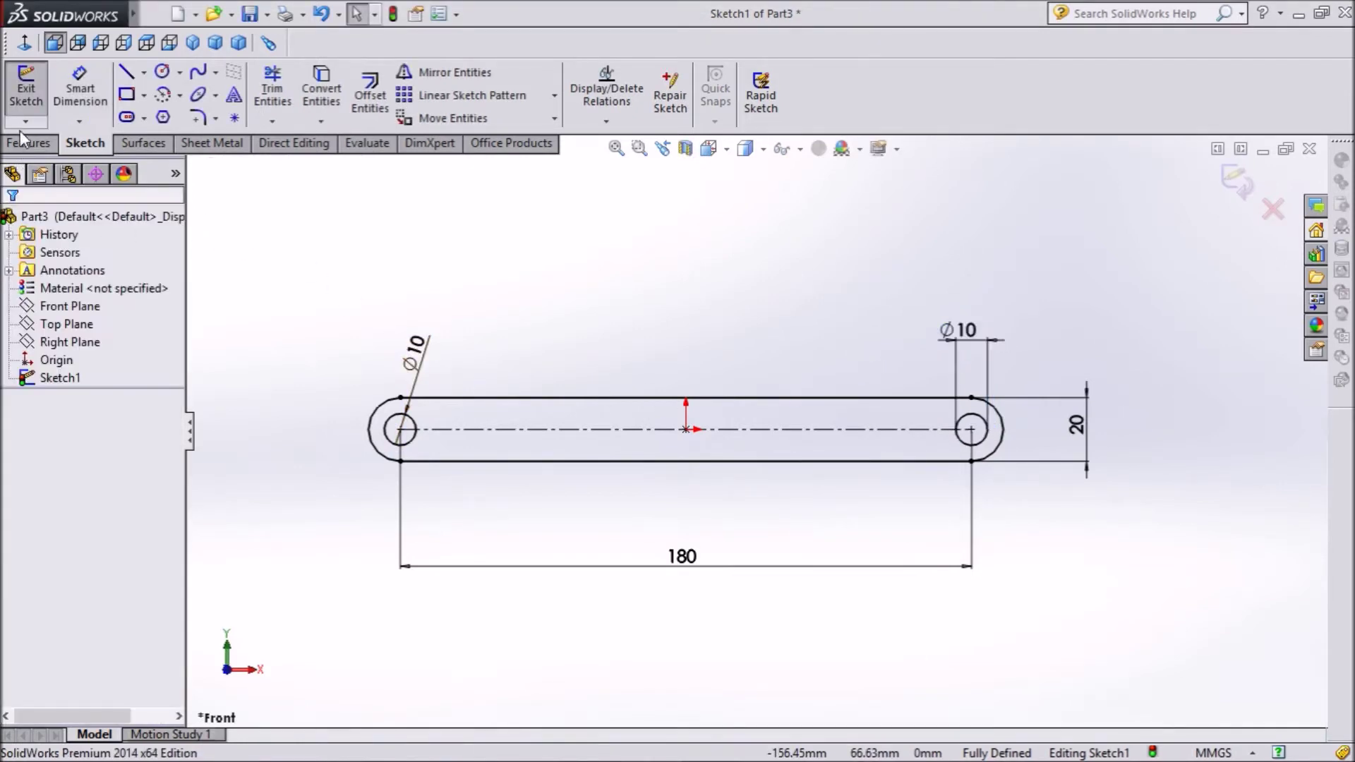
{"action": "left_click", "coordinate": [28, 143]}
- Extrude the slot sketch 5 mm into Boss-Extrude1
{"action": "left_click", "coordinate": [31, 113]}
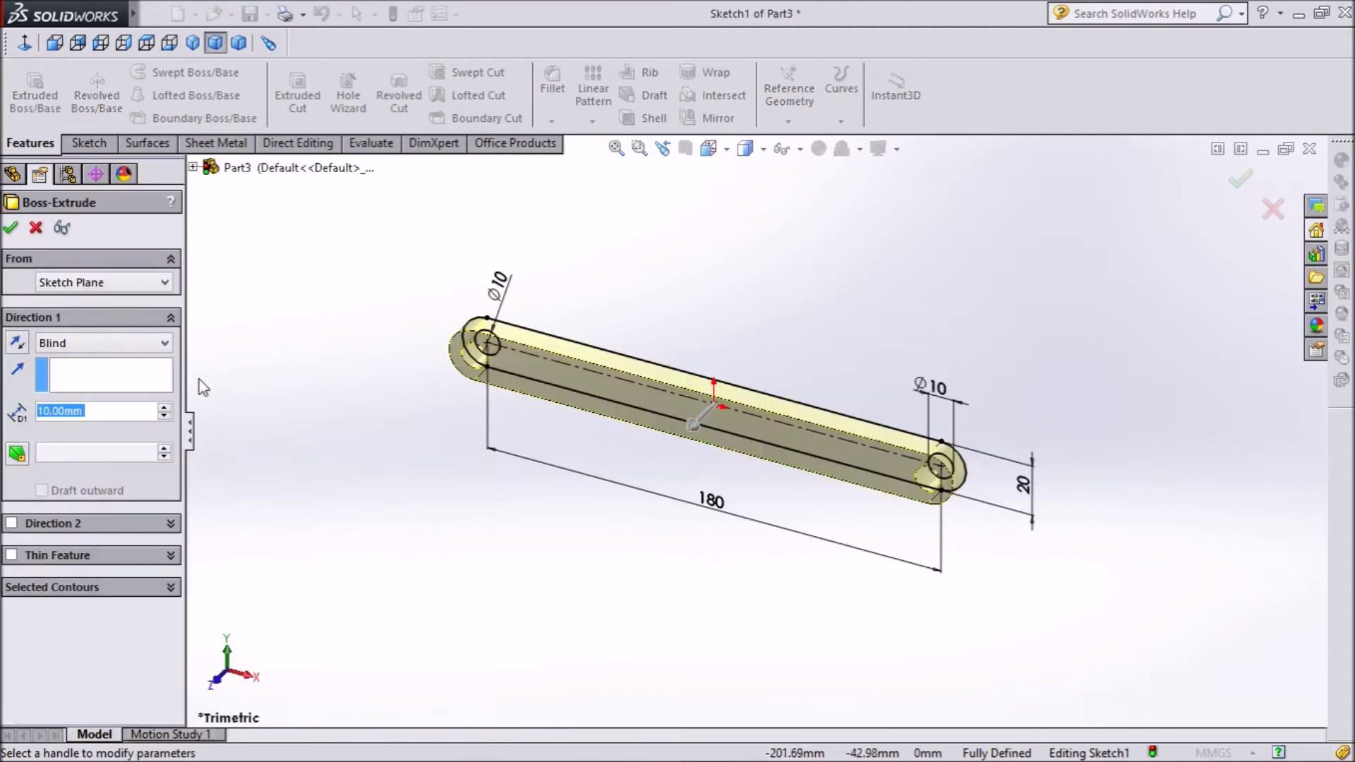
{"action": "type", "text": "5"}
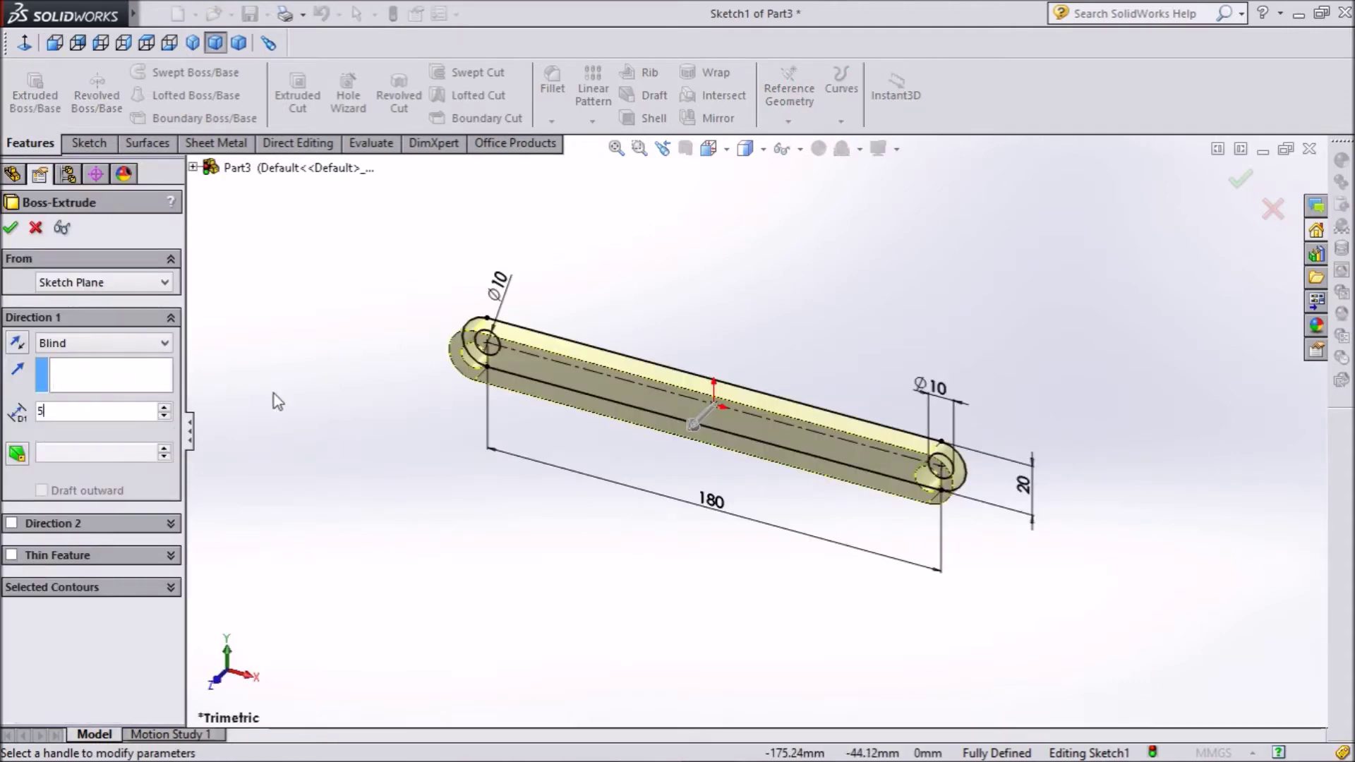
{"action": "left_click", "coordinate": [10, 228]}
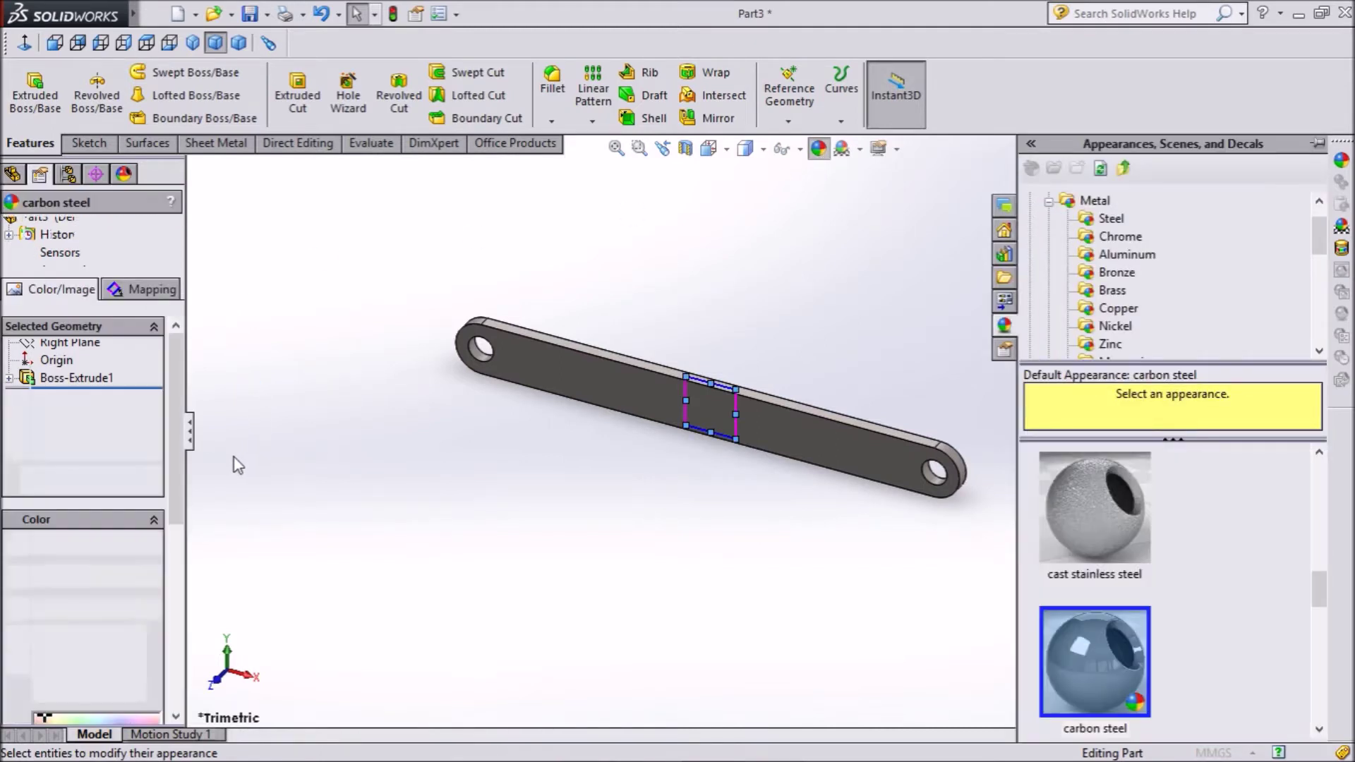
- Apply the yellow colour swatch to the whole link part
{"action": "left_click", "coordinate": [69, 664]}
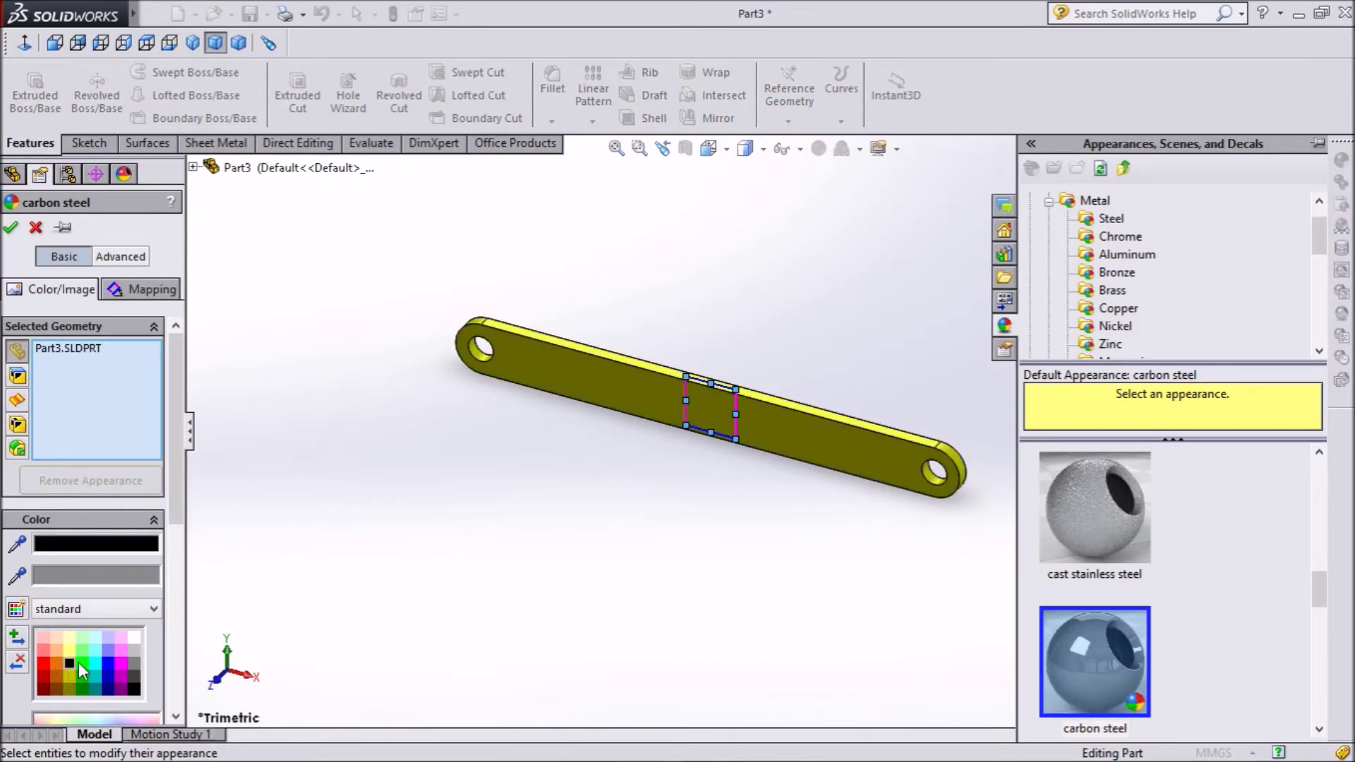
{"action": "left_click", "coordinate": [11, 228]}
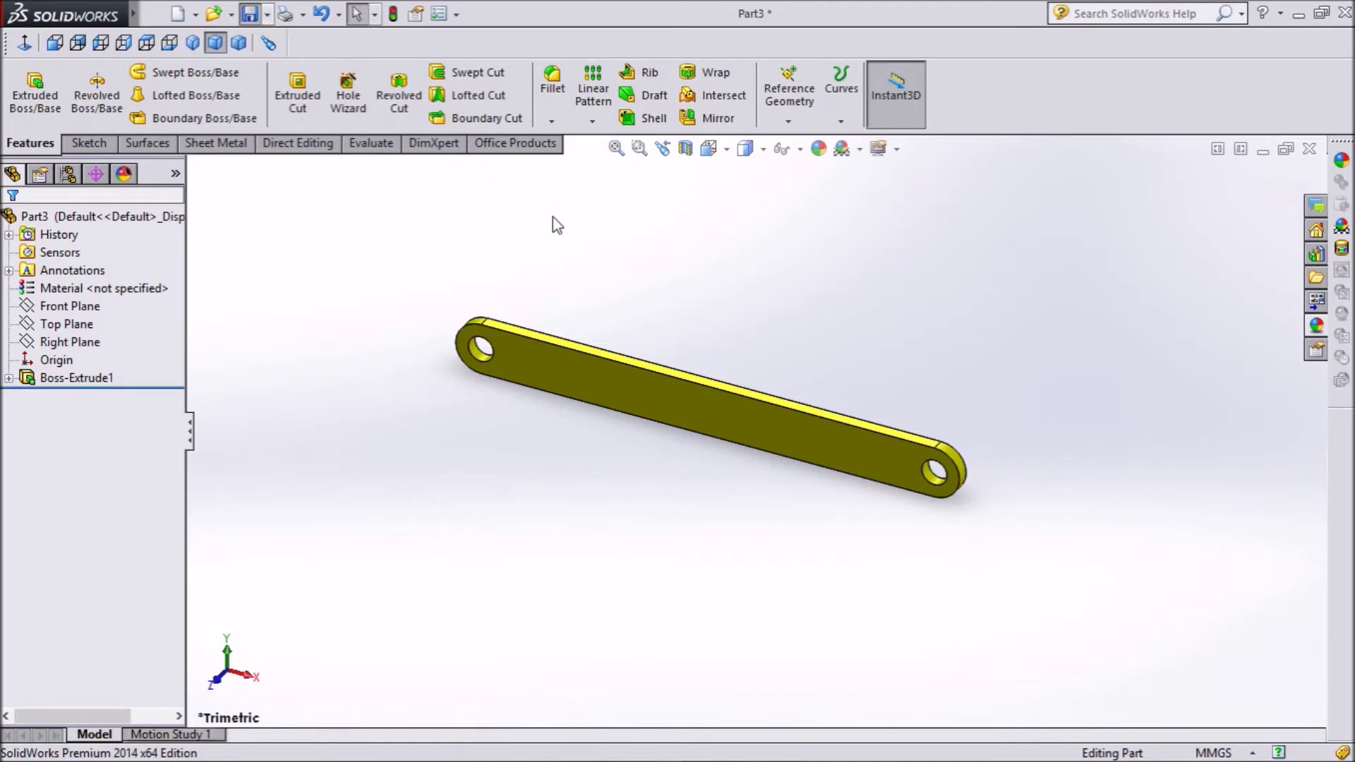
{"action": "key", "text": "ctrl+s"}
- Save the yellow link as Part1 on the Desktop
{"action": "type", "text": "Part1"}
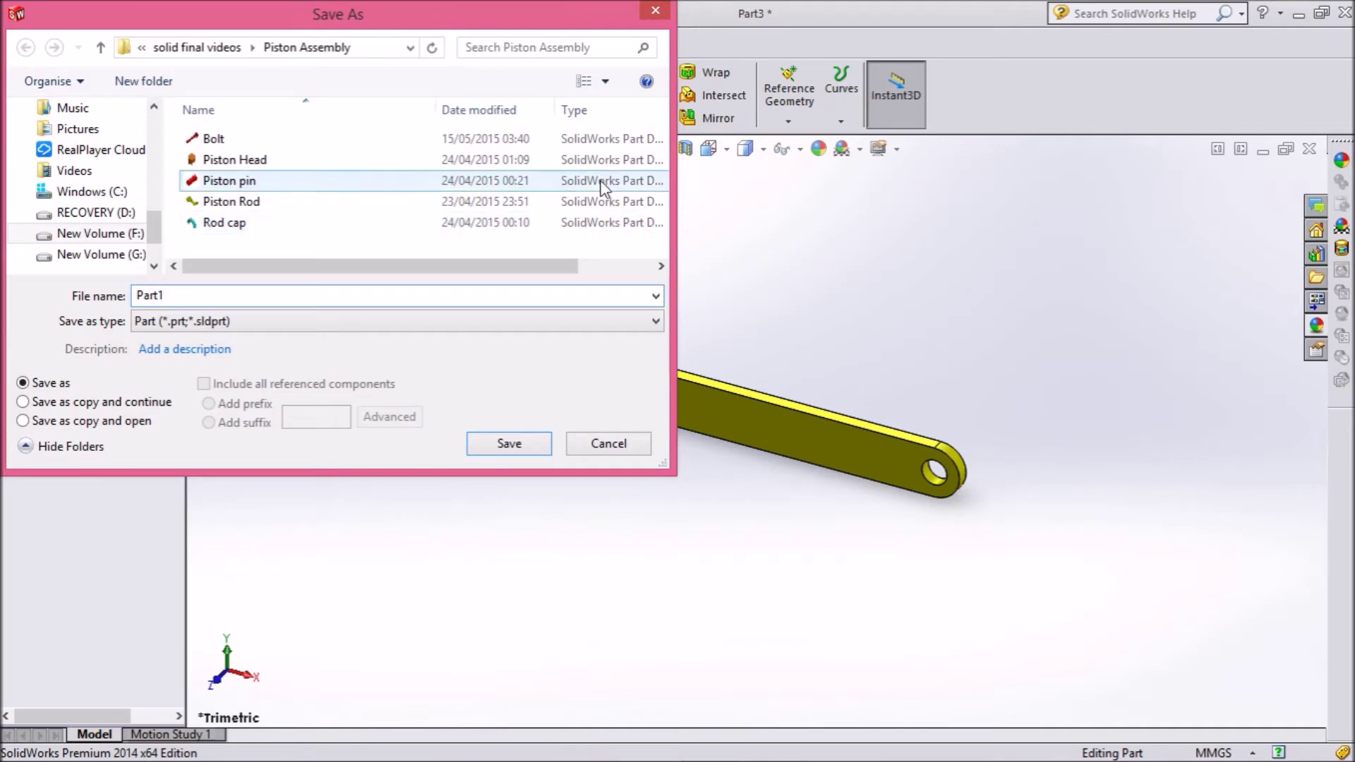
{"action": "mouse_move", "coordinate": [78, 128]}
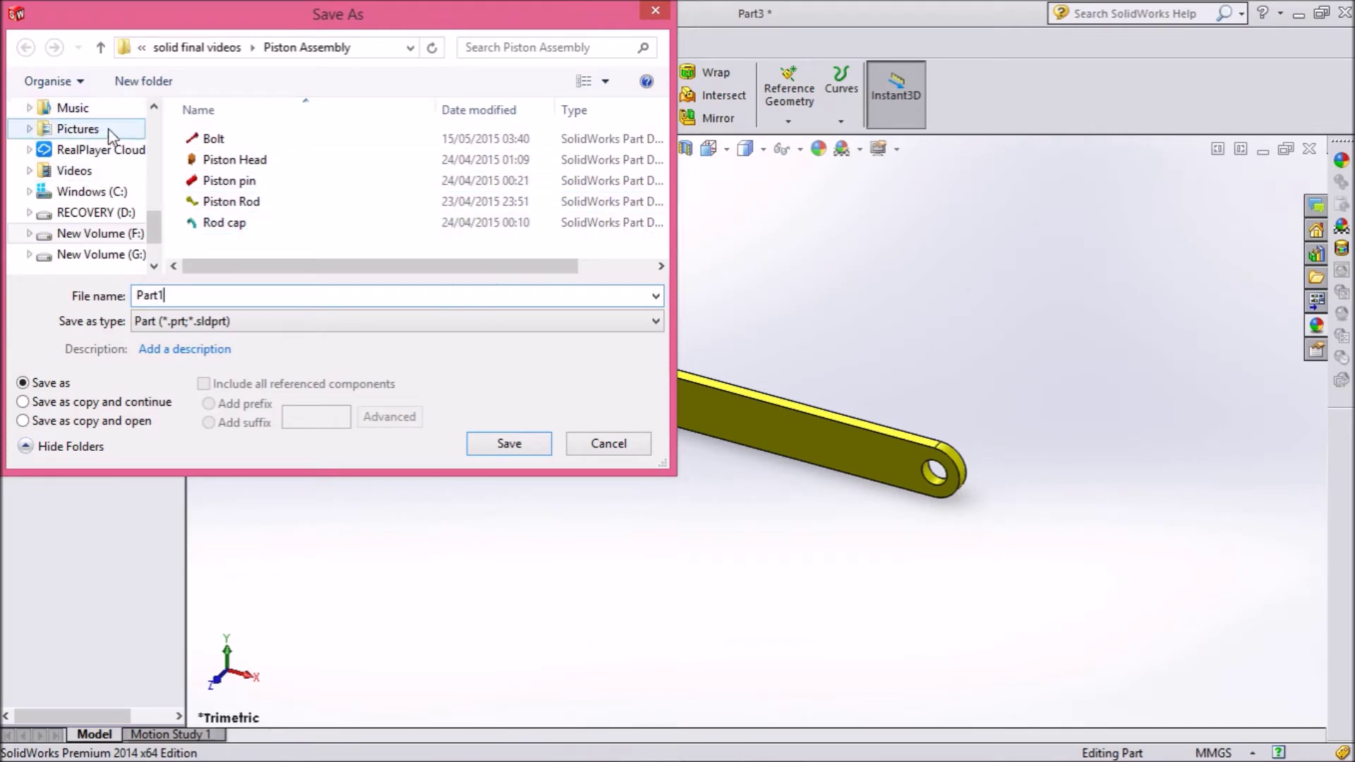
{"action": "left_click_drag", "start_coordinate": [154, 227], "coordinate": [160, 120]}
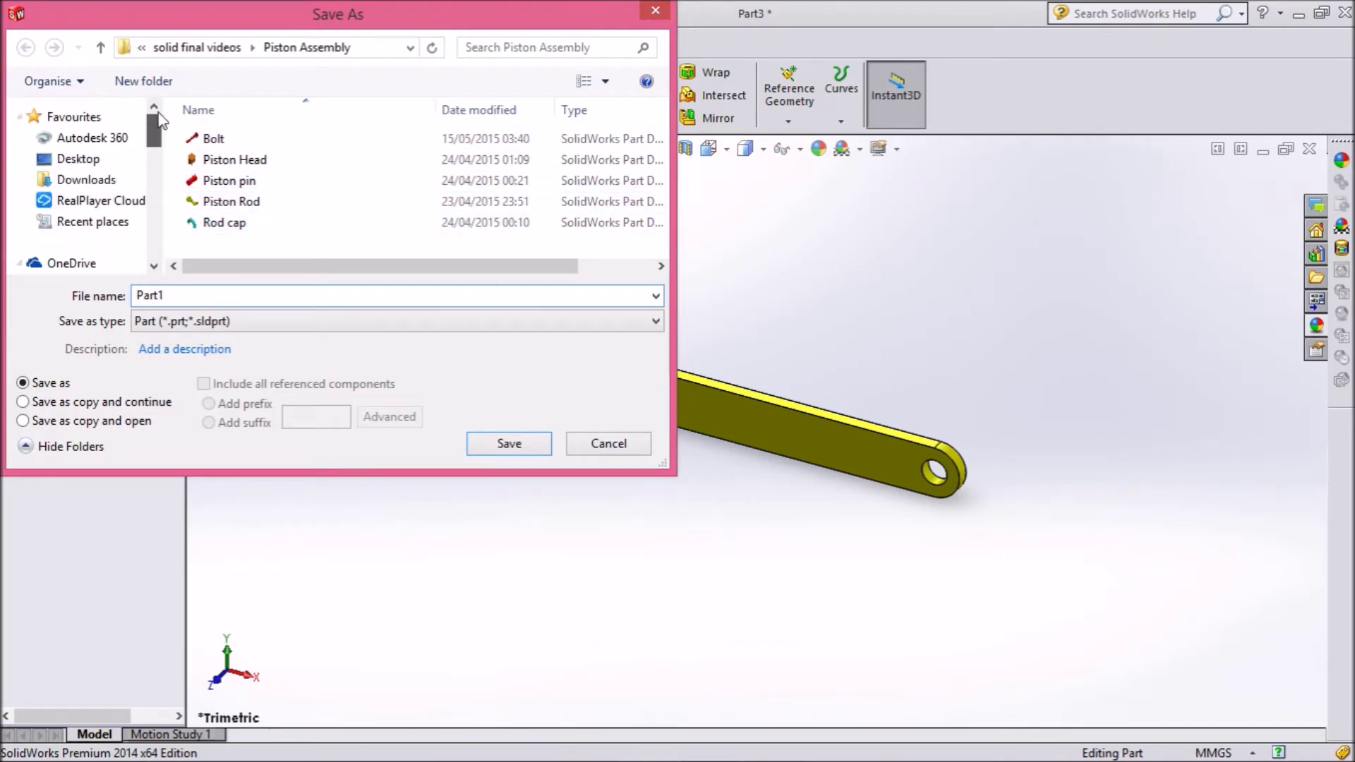
{"action": "left_click", "coordinate": [113, 159]}
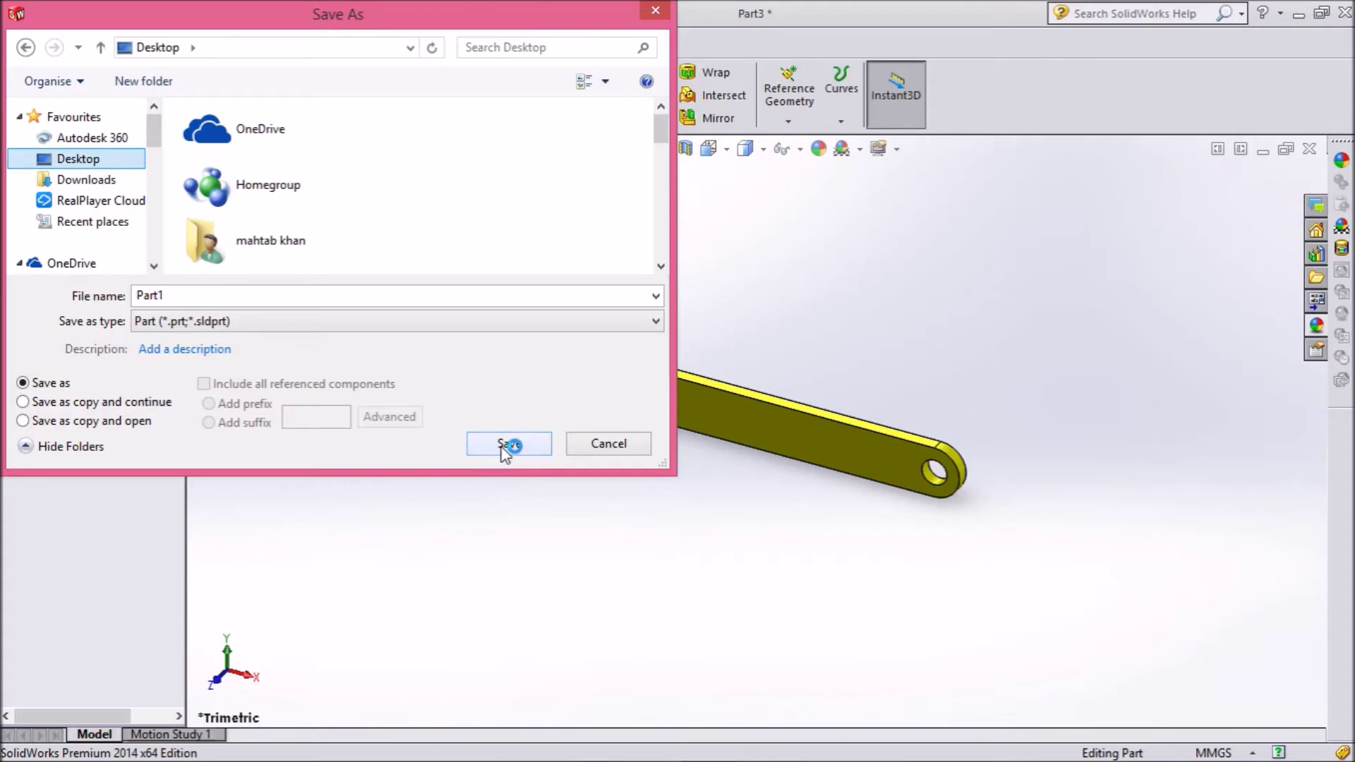
{"action": "left_click", "coordinate": [505, 445]}
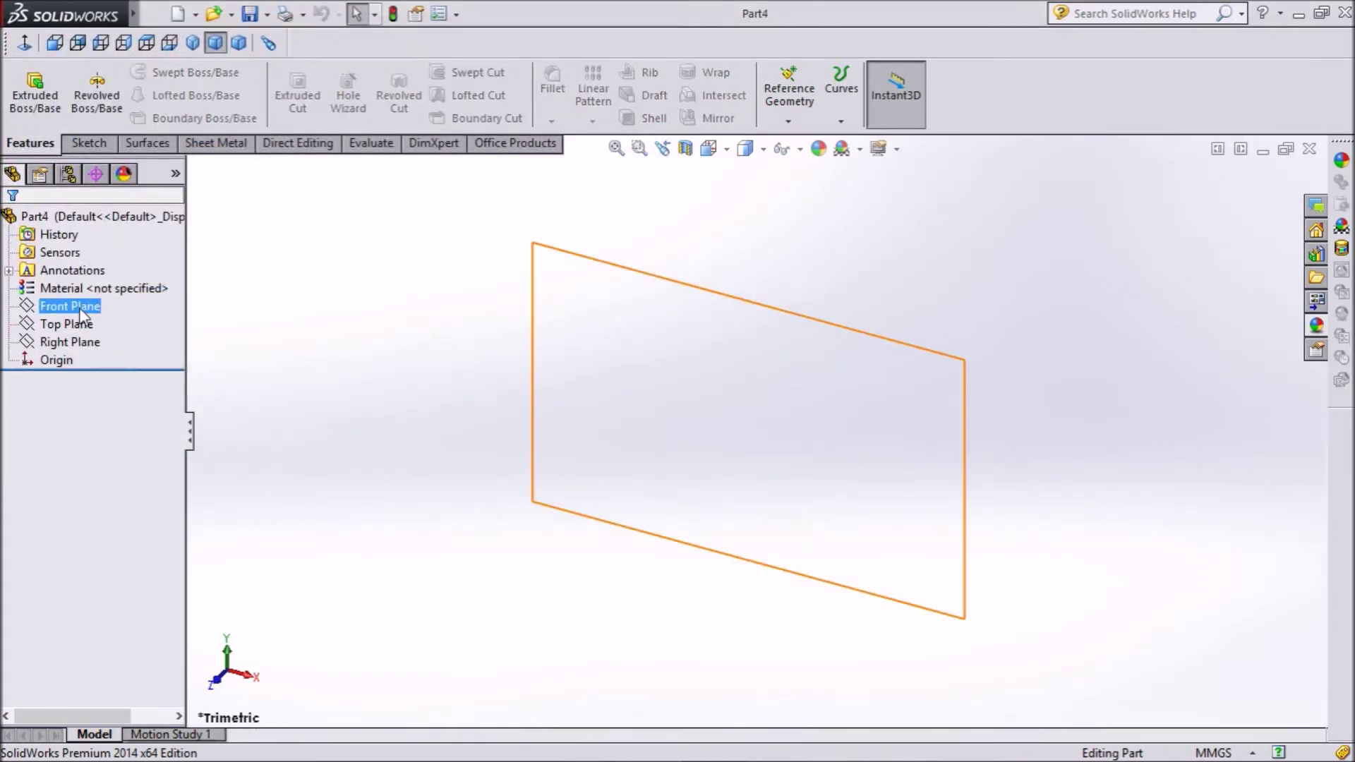
- Sketch a centerpoint straight slot from the origin on the Front Plane
{"action": "left_click", "coordinate": [79, 307]}
{"action": "left_click", "coordinate": [95, 280]}
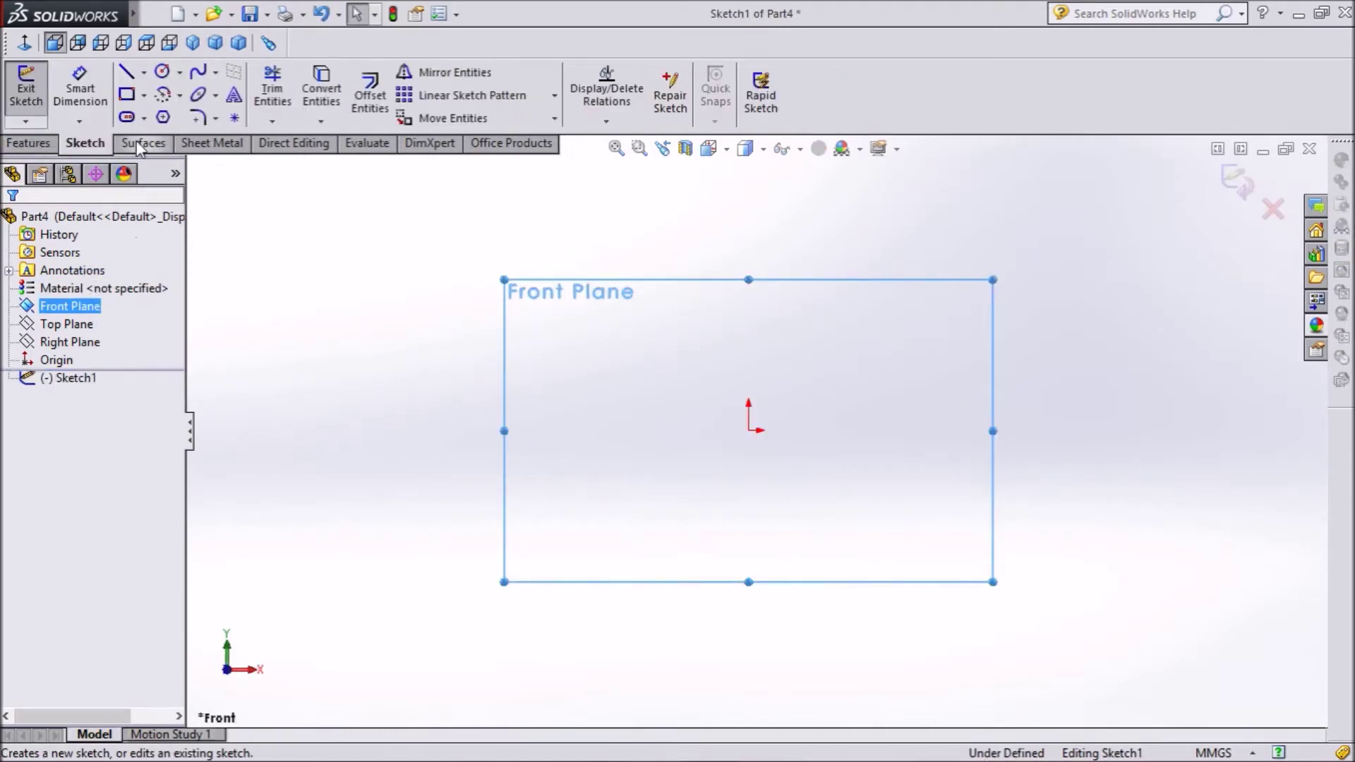
{"action": "left_click", "coordinate": [145, 118]}
{"action": "left_click", "coordinate": [145, 160]}
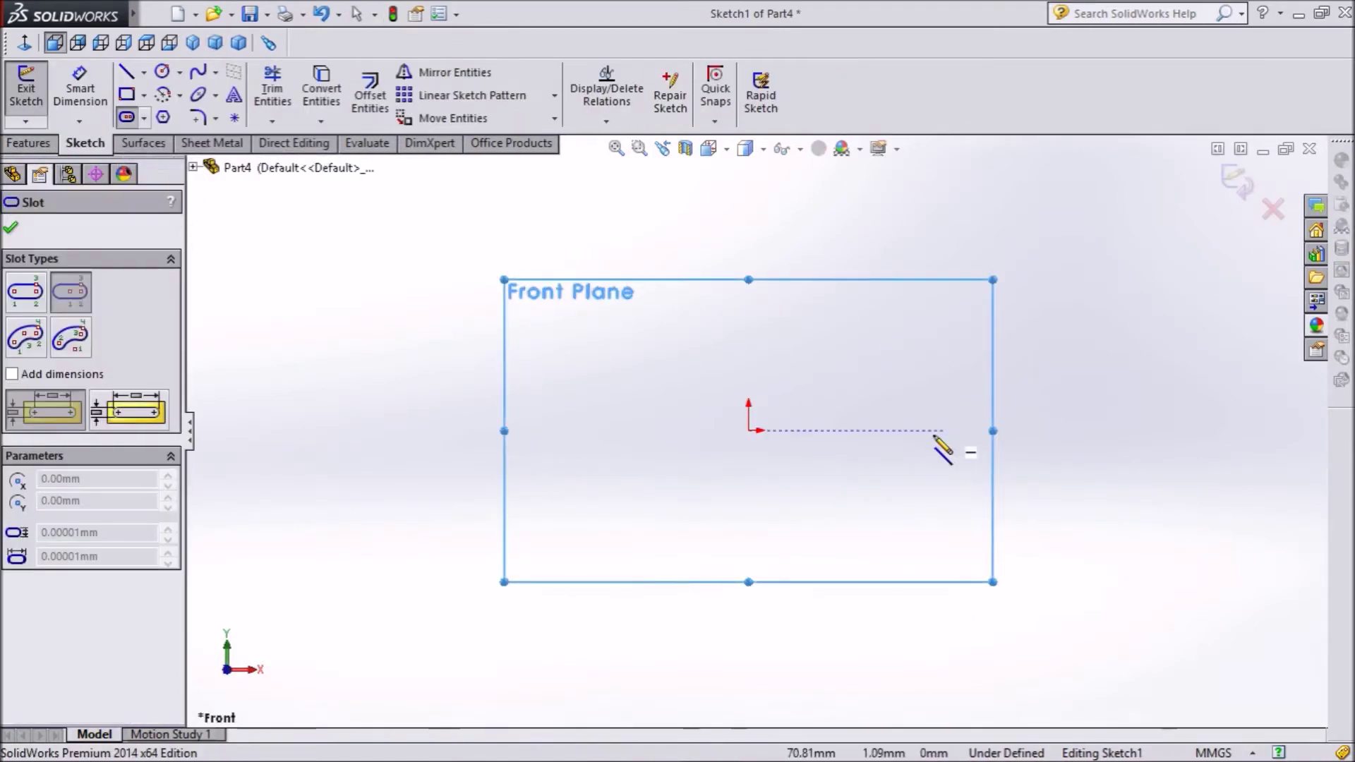
{"action": "left_click", "coordinate": [749, 431]}
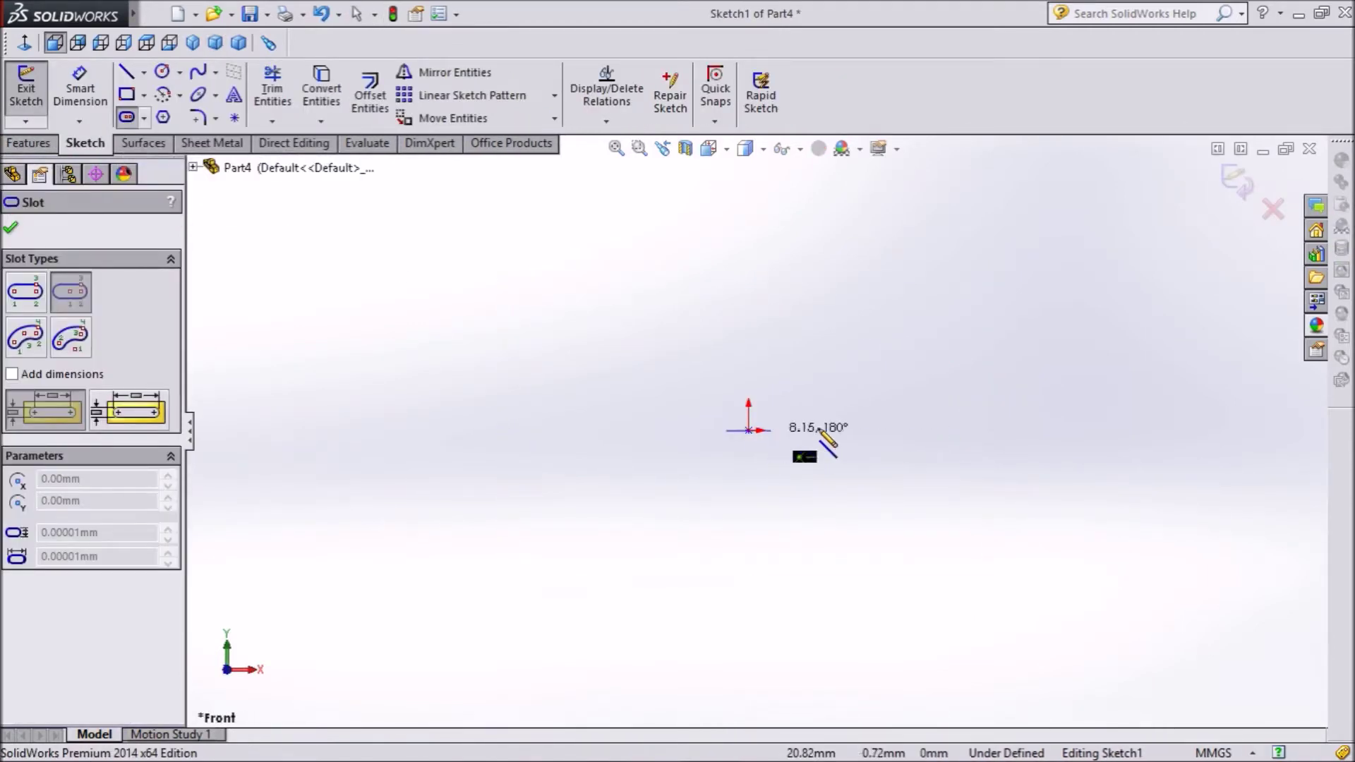
{"action": "left_click", "coordinate": [959, 431]}
{"action": "left_click", "coordinate": [976, 471]}
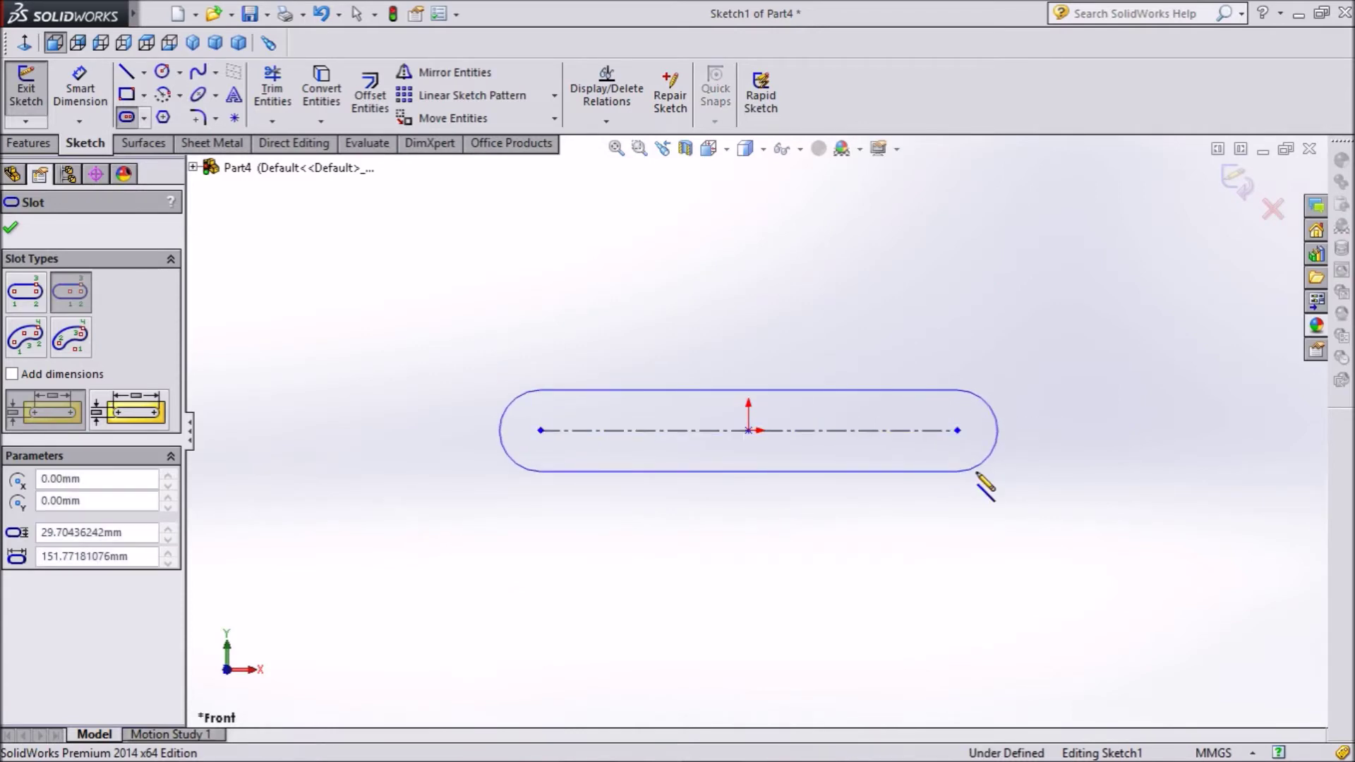
- Dimension the slot to 100 mm long and 20 mm wide
{"action": "left_click", "coordinate": [62, 101]}
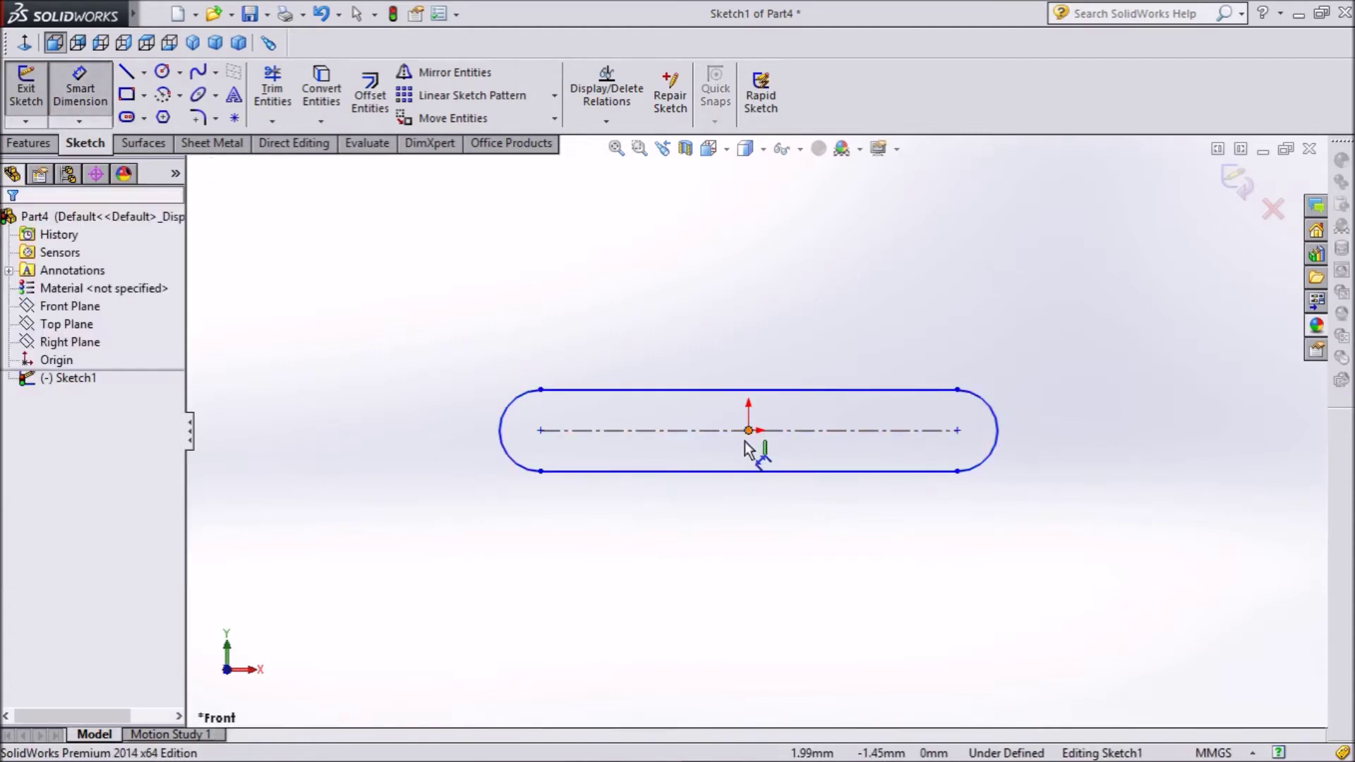
{"action": "left_click", "coordinate": [712, 432]}
{"action": "left_click", "coordinate": [760, 524]}
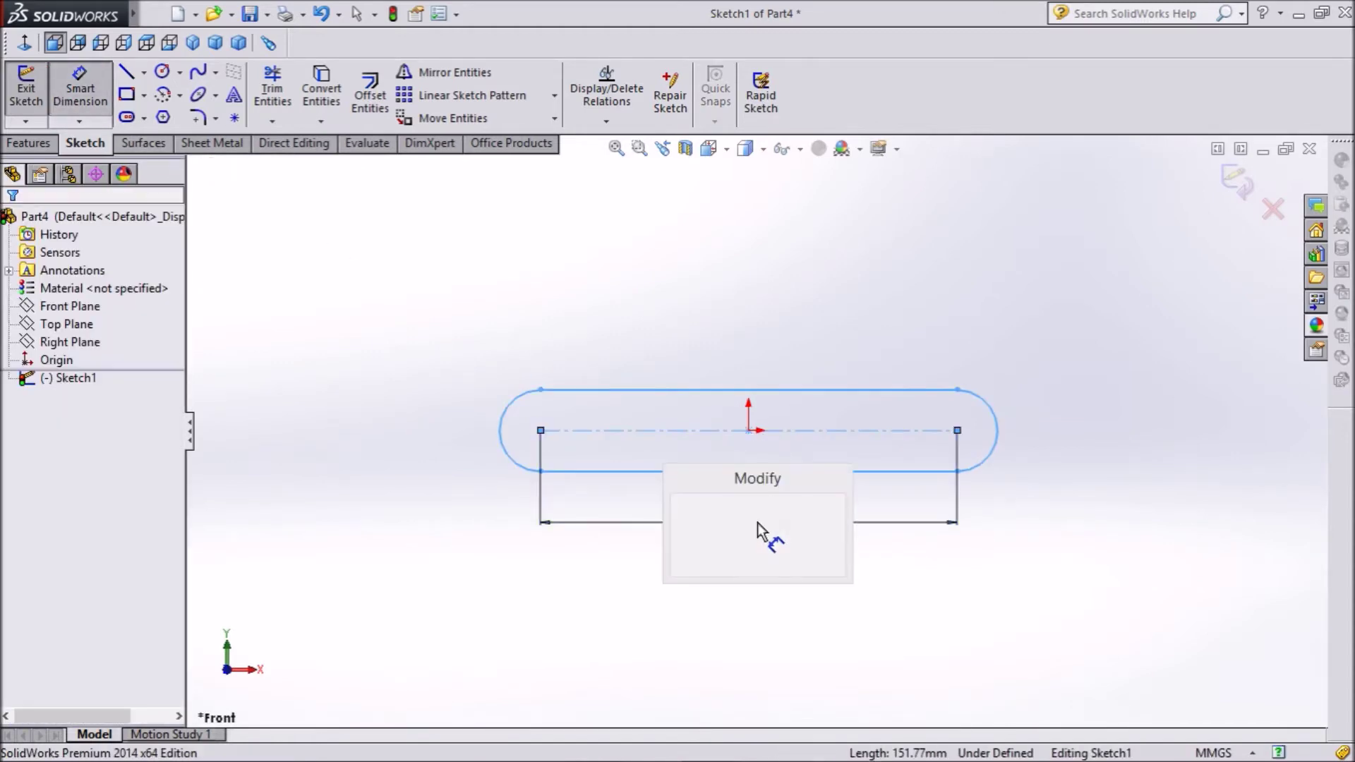
{"action": "type", "text": "100"}
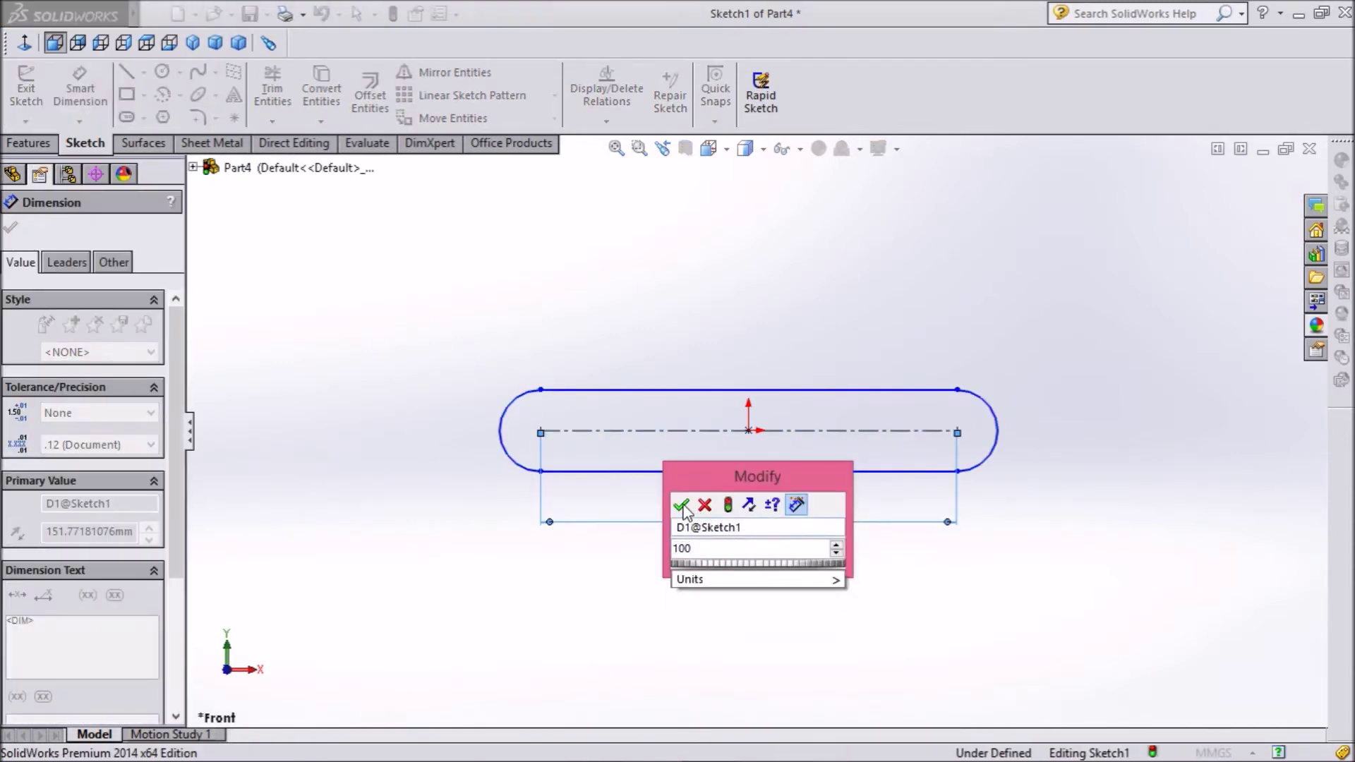
{"action": "left_click", "coordinate": [682, 506]}
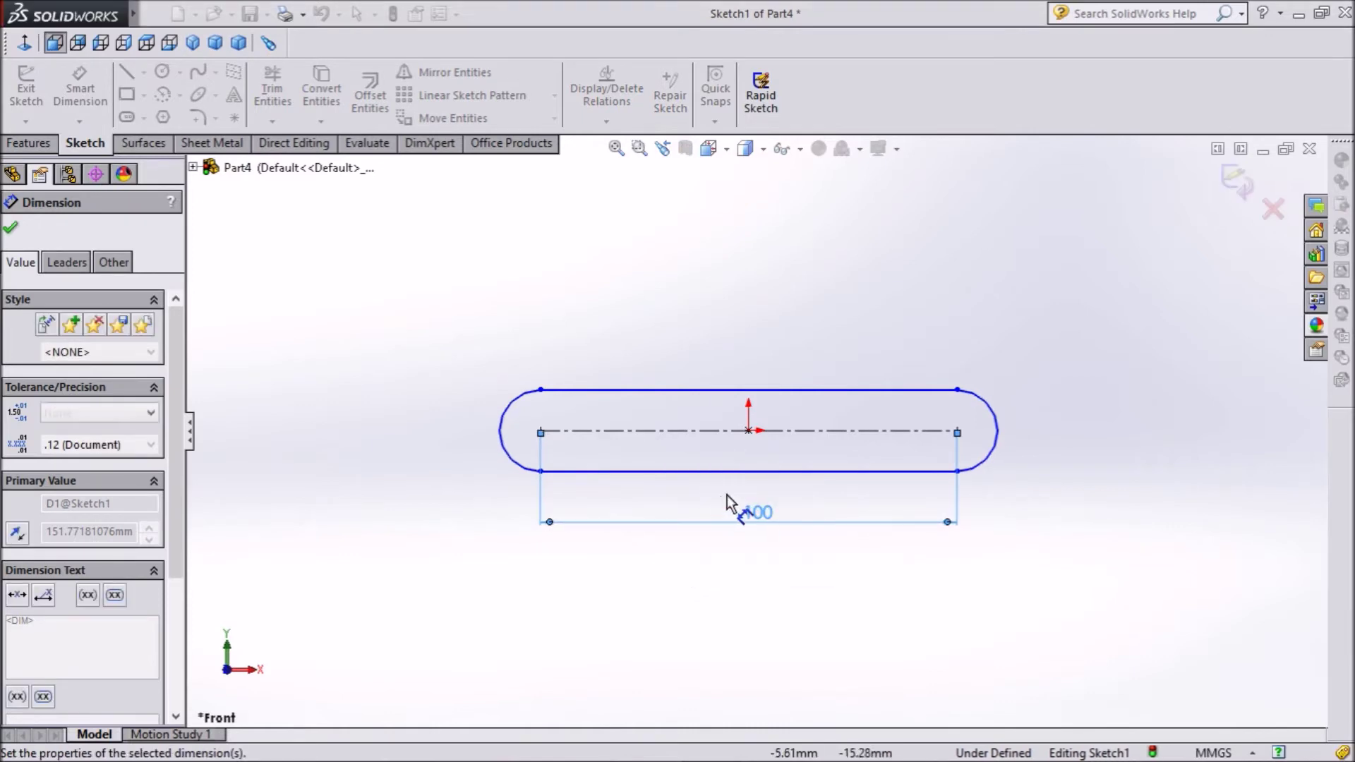
{"action": "left_click", "coordinate": [817, 391]}
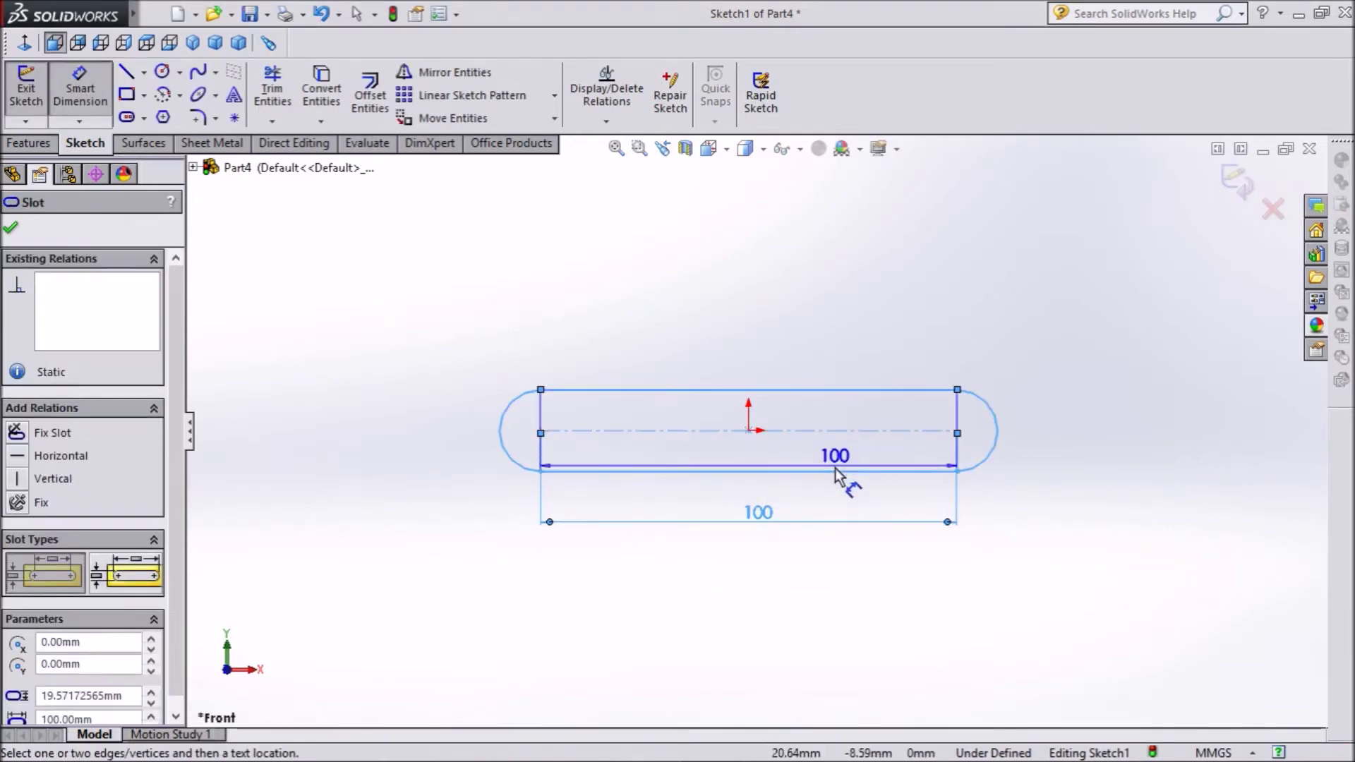
{"action": "left_click", "coordinate": [926, 449]}
{"action": "left_click", "coordinate": [1028, 439]}
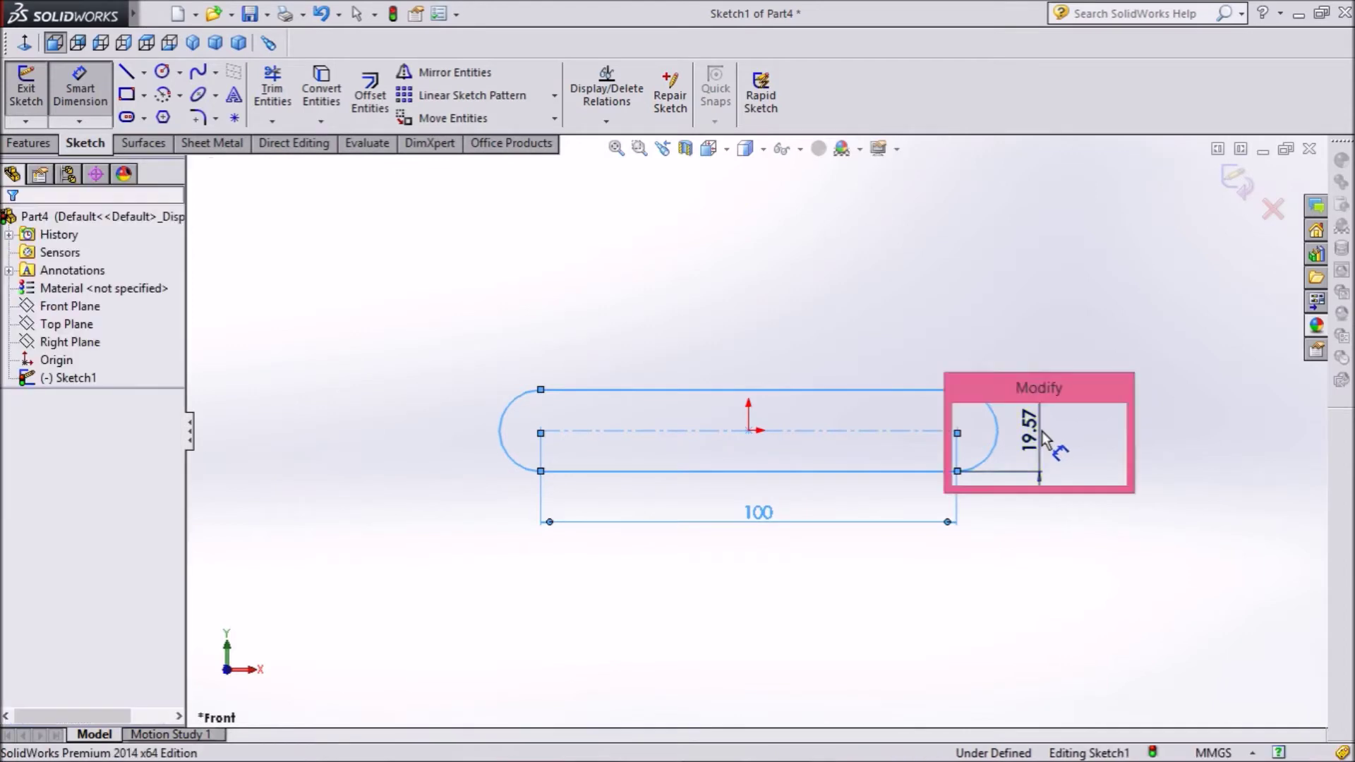
{"action": "type", "text": "20"}
{"action": "left_click", "coordinate": [962, 415]}
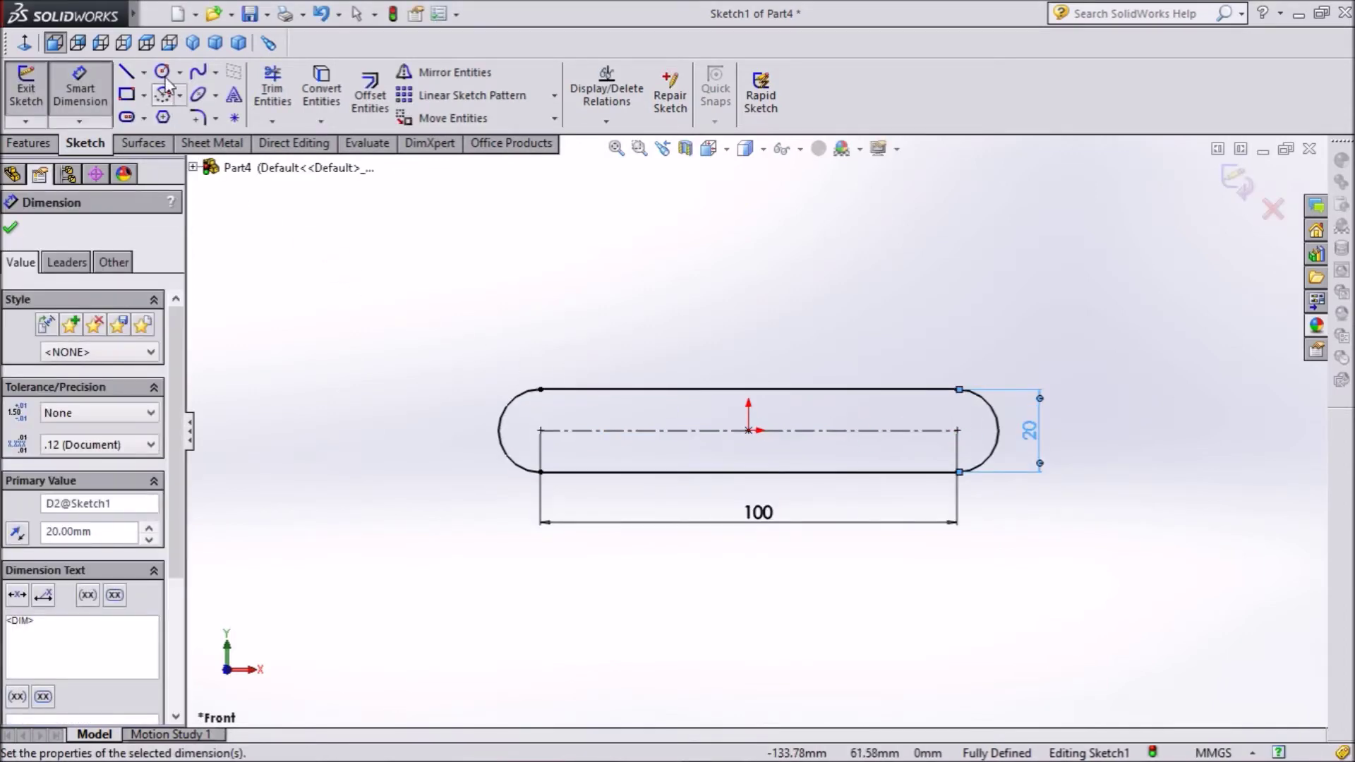
{"action": "left_click", "coordinate": [163, 71]}
{"action": "left_click", "coordinate": [540, 430]}
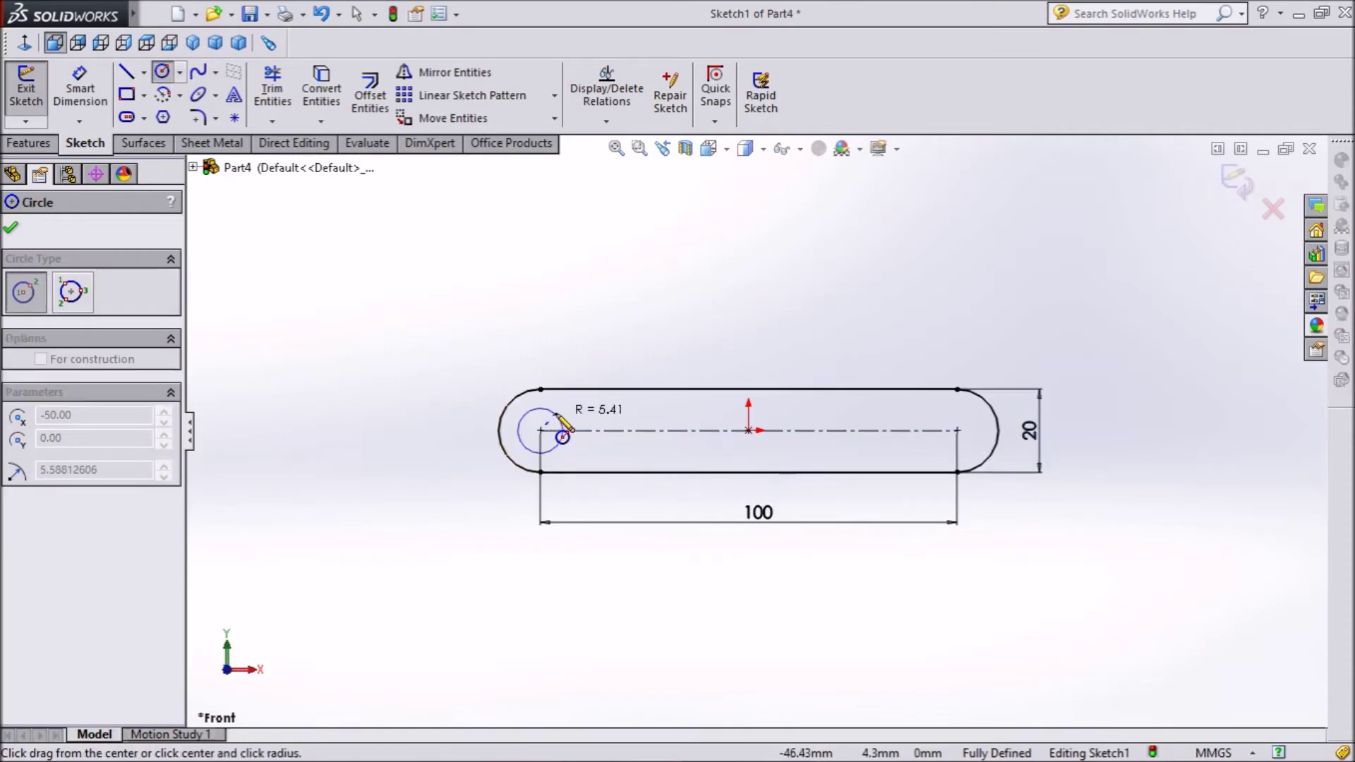
- Draw circles at both slot ends and dimension the left one Ø10
{"action": "left_click", "coordinate": [957, 430]}
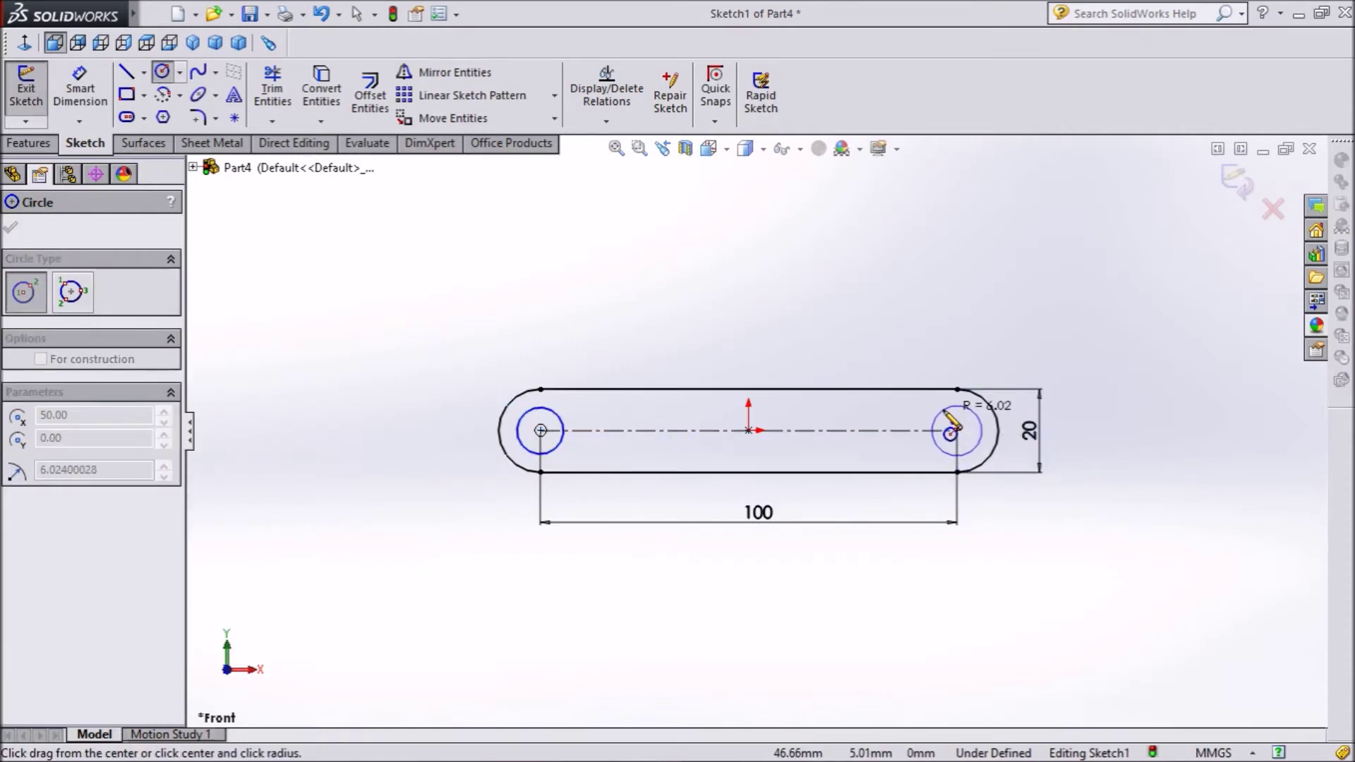
{"action": "left_click", "coordinate": [80, 88]}
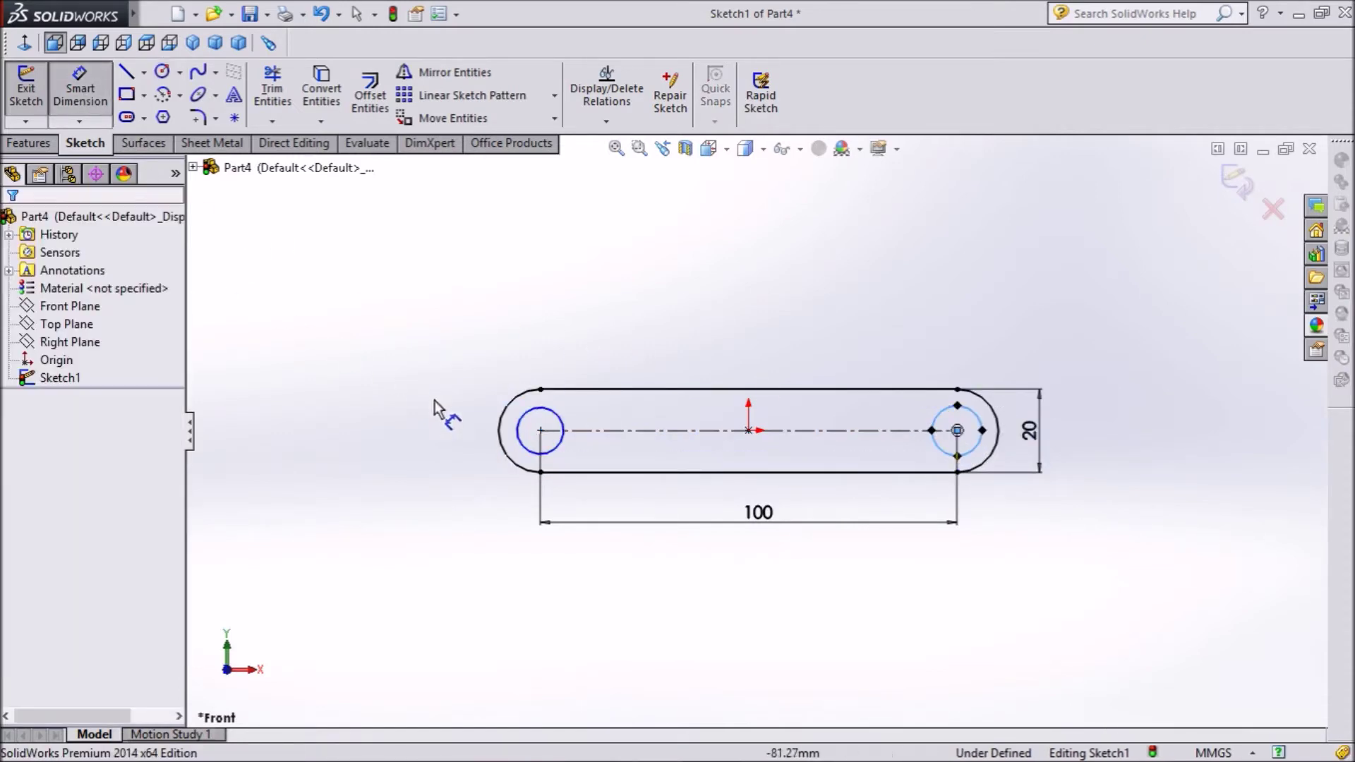
{"action": "left_click", "coordinate": [531, 420]}
{"action": "left_click", "coordinate": [544, 338]}
{"action": "type", "text": "10"}
{"action": "left_click", "coordinate": [452, 310]}
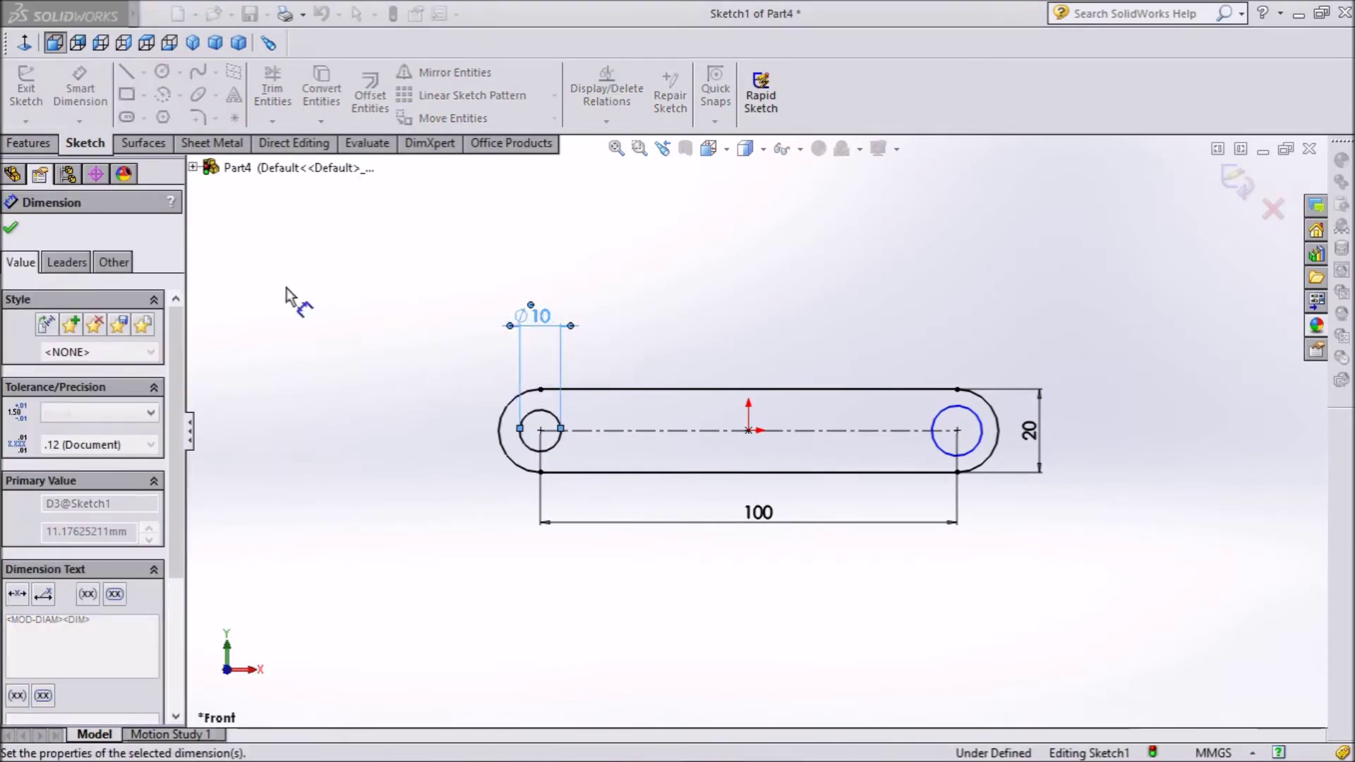
{"action": "left_click", "coordinate": [11, 231]}
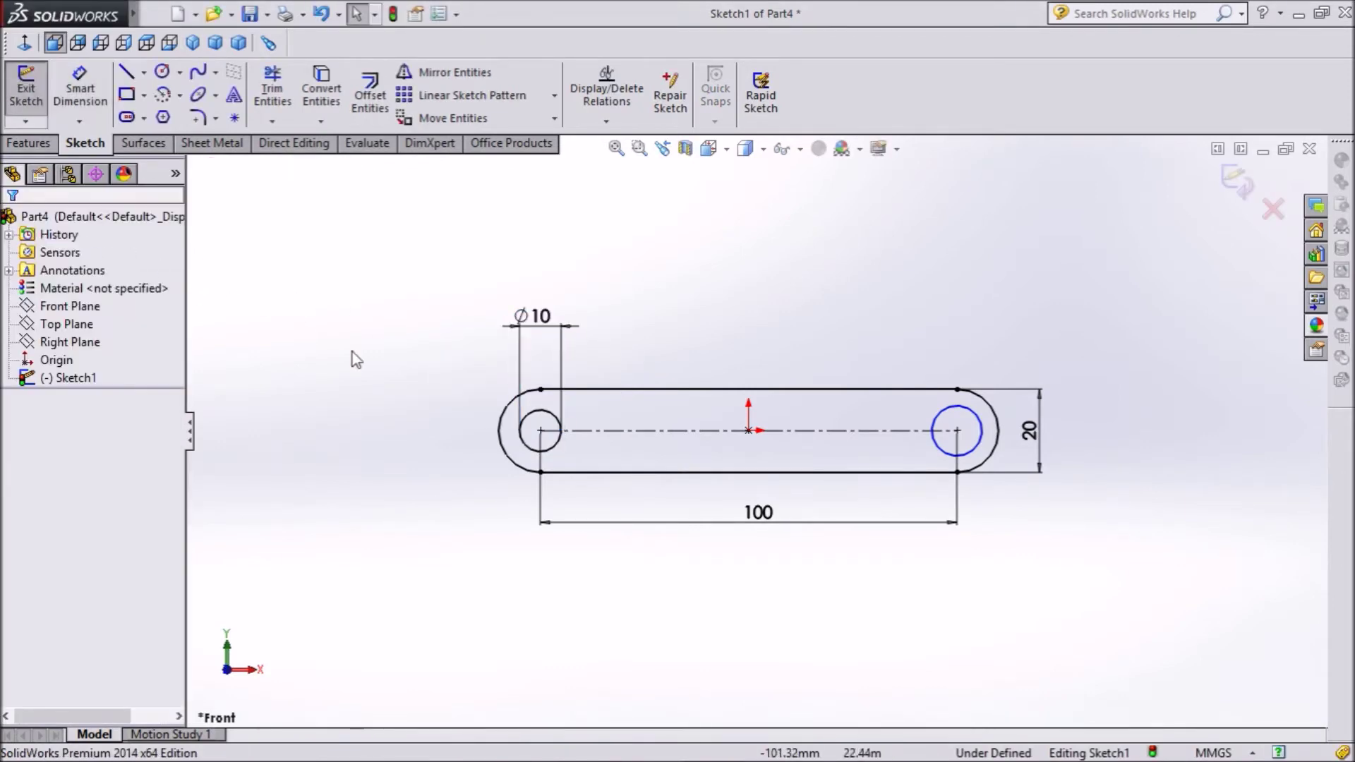
- Add an Equal relation between the two end circles
{"action": "left_click", "coordinate": [542, 413]}
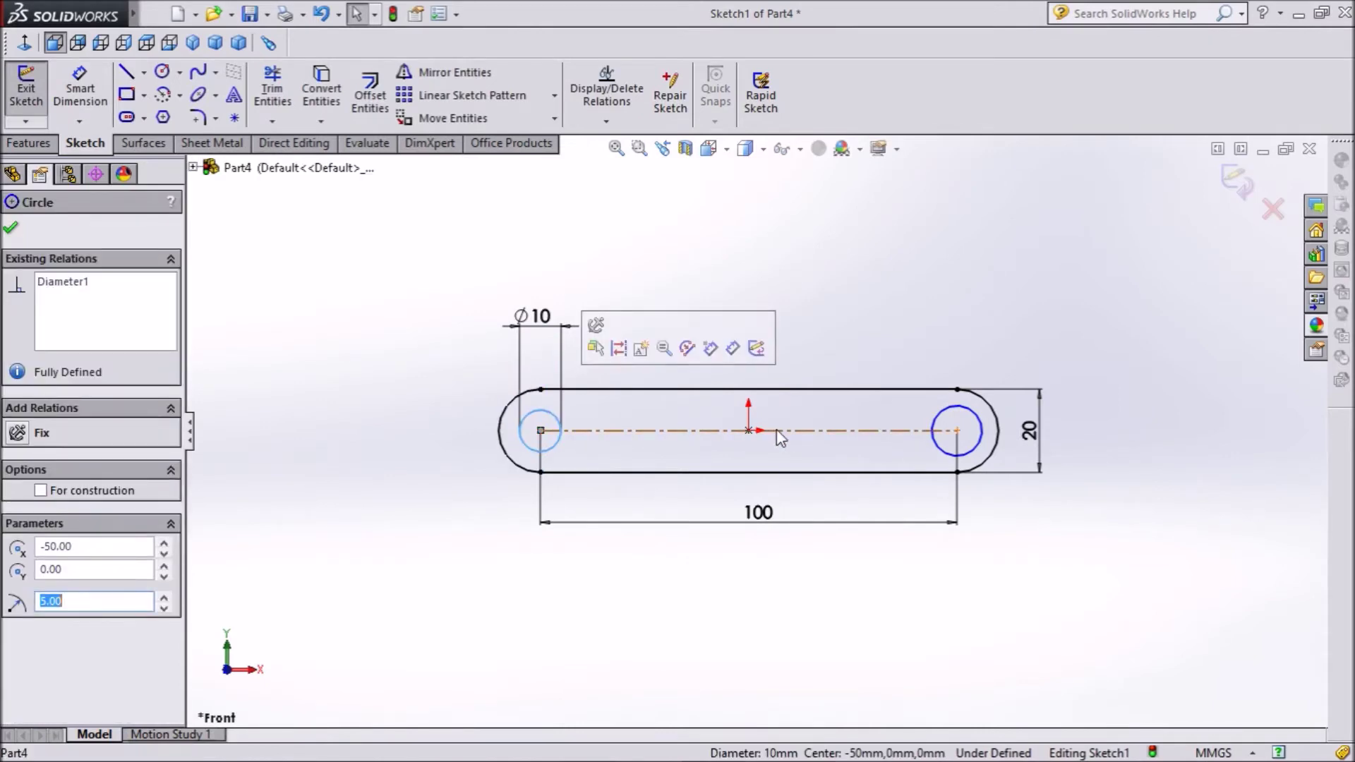
{"action": "left_click", "coordinate": [935, 429], "text": "ctrl"}
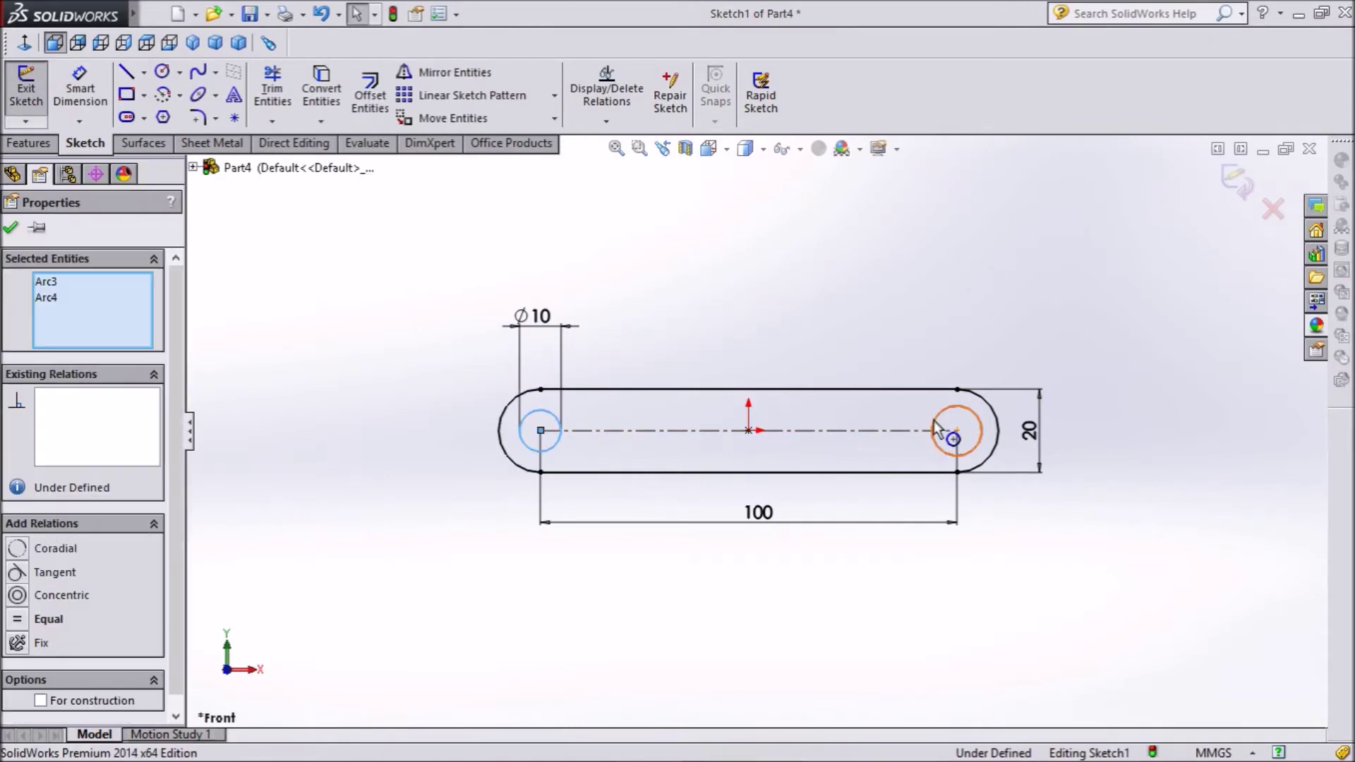
{"action": "left_click", "coordinate": [1057, 338]}
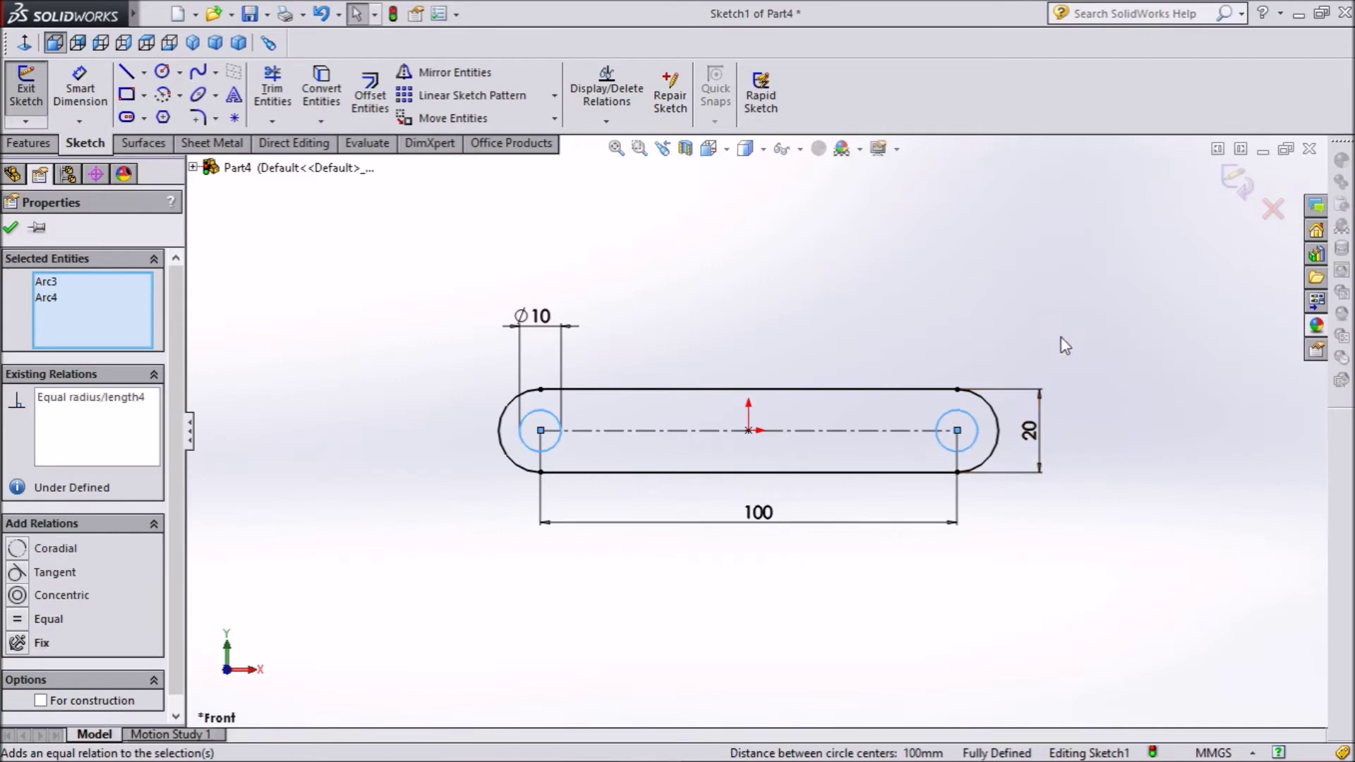
{"action": "left_click", "coordinate": [11, 228]}
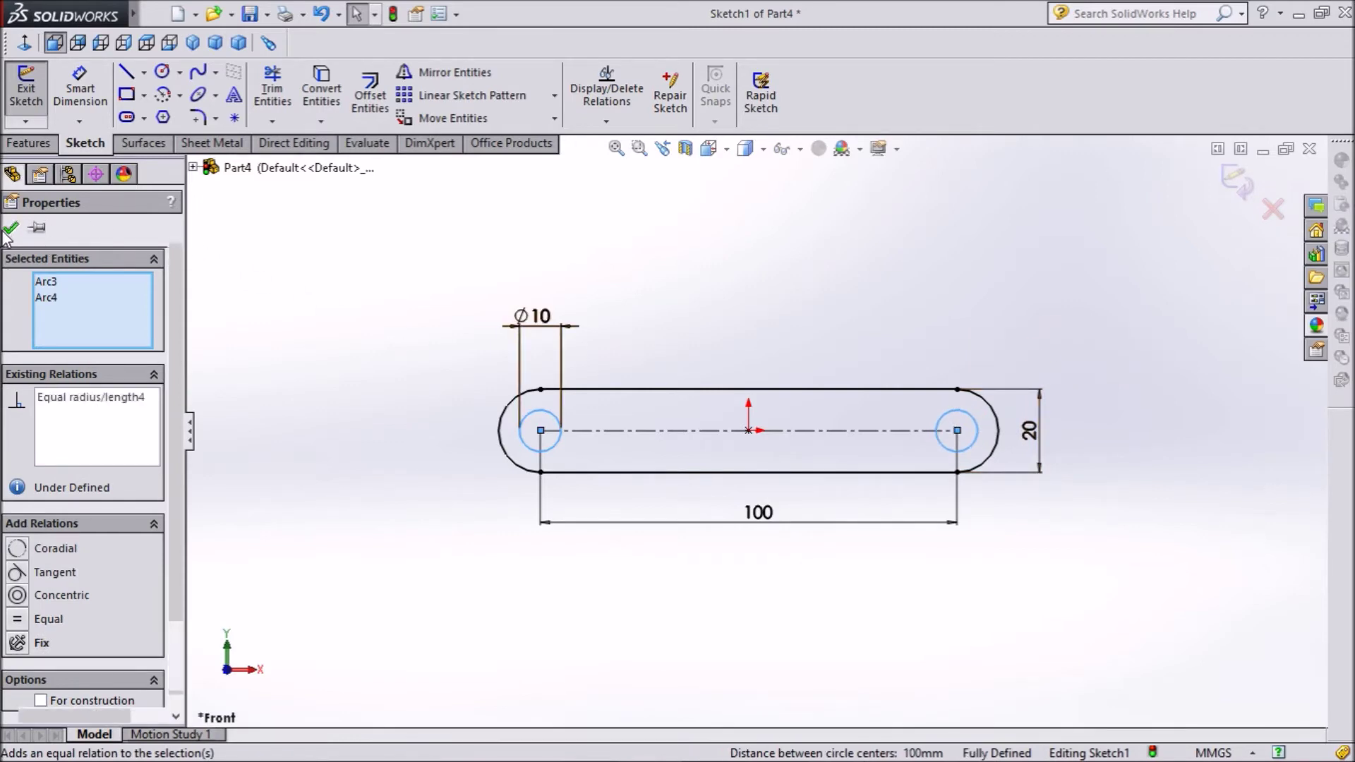
{"action": "left_click", "coordinate": [27, 143]}
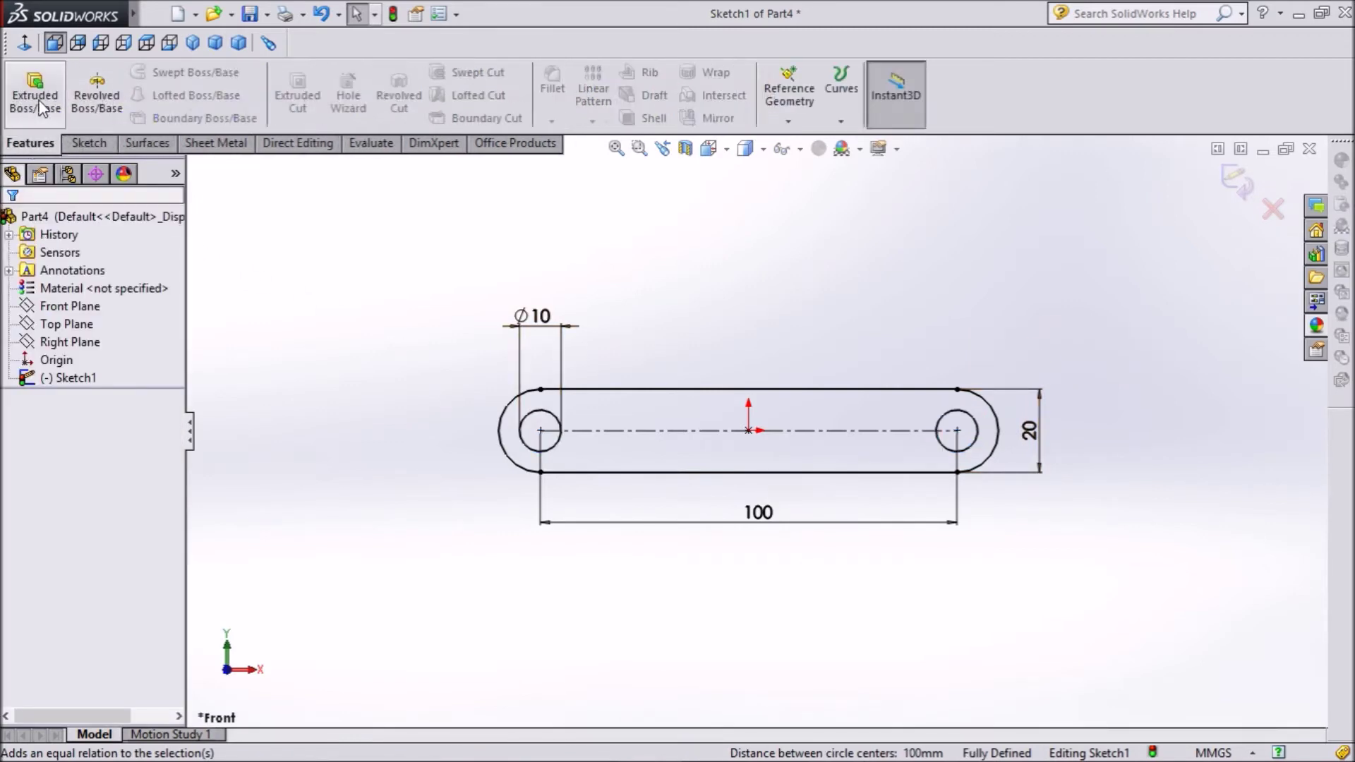
- Extrude the sketch 5 mm into a solid link
{"action": "left_click", "coordinate": [37, 99]}
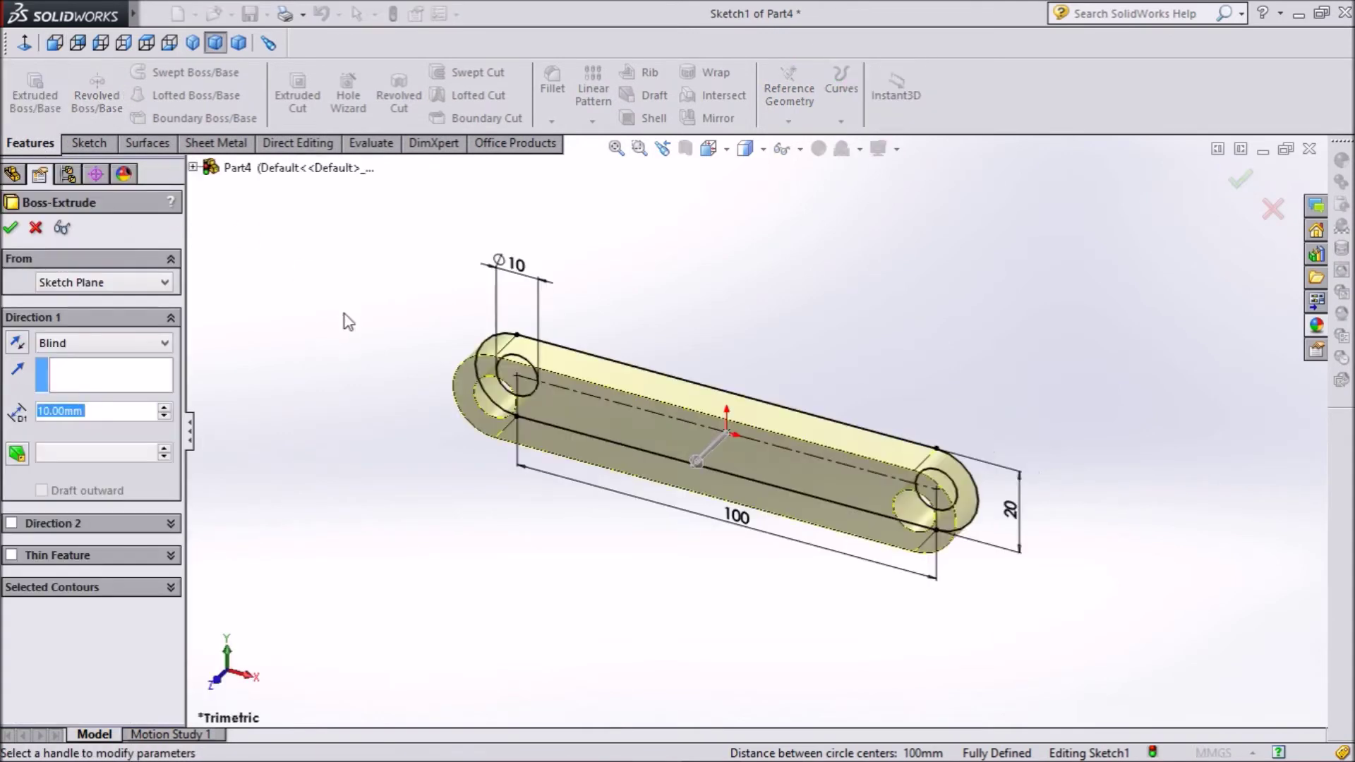
{"action": "type", "text": "5"}
{"action": "key", "text": "Return"}
{"action": "left_click", "coordinate": [11, 228]}
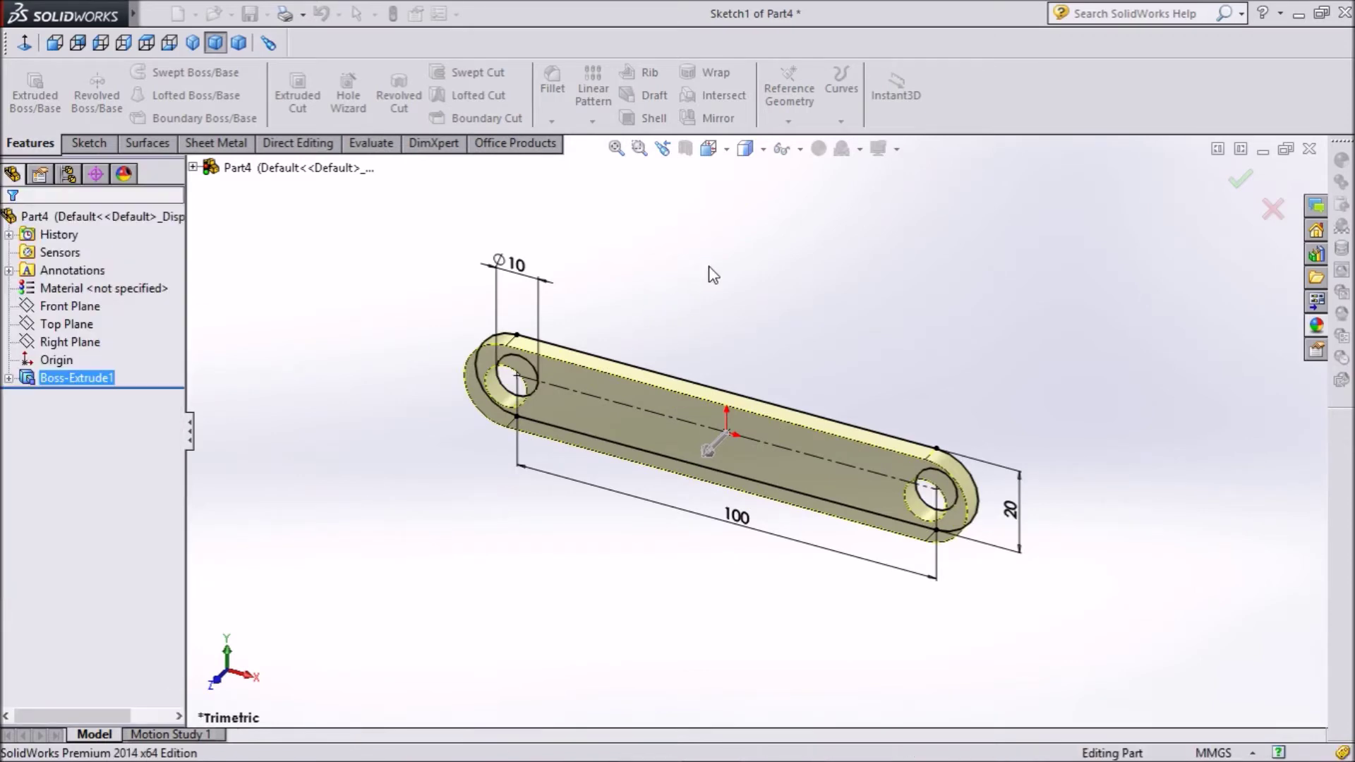
{"action": "left_click", "coordinate": [808, 197]}
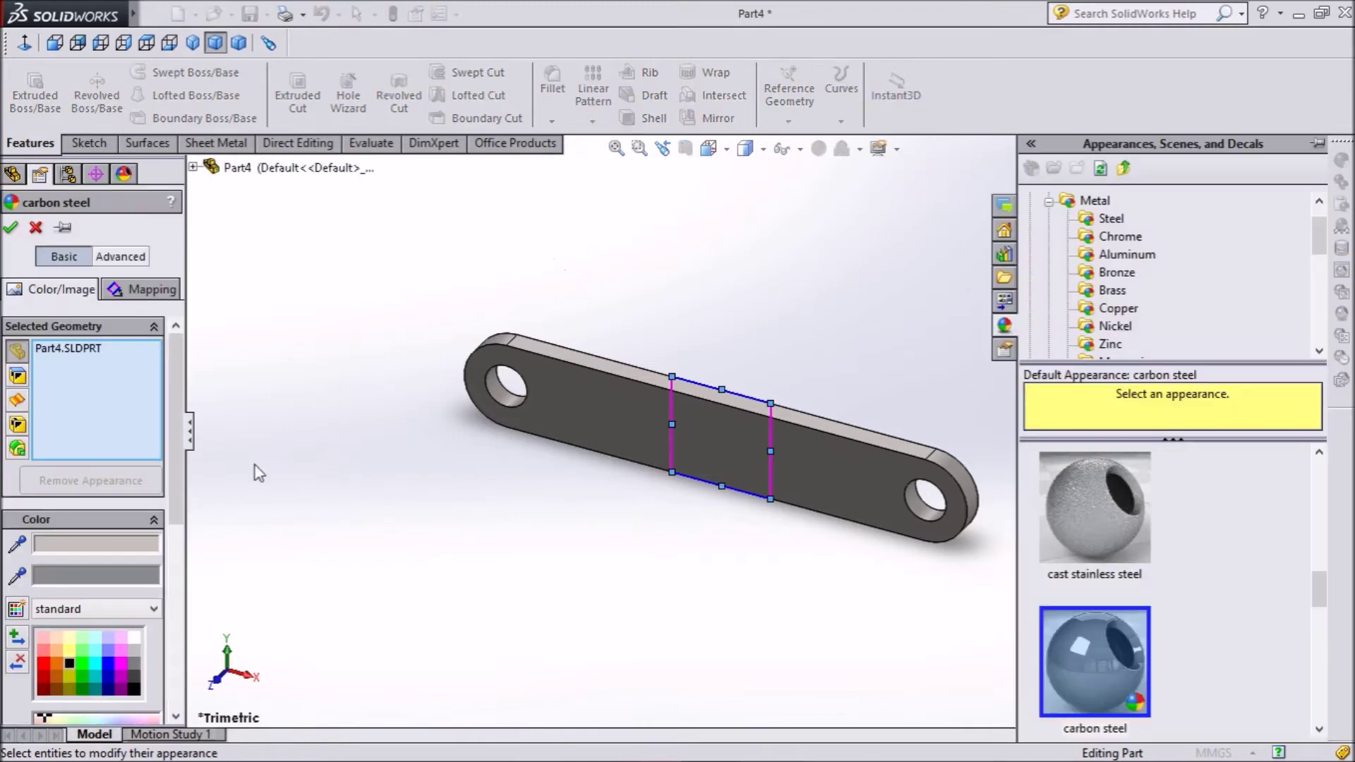
- Colour the whole second link red
{"action": "left_click", "coordinate": [40, 662]}
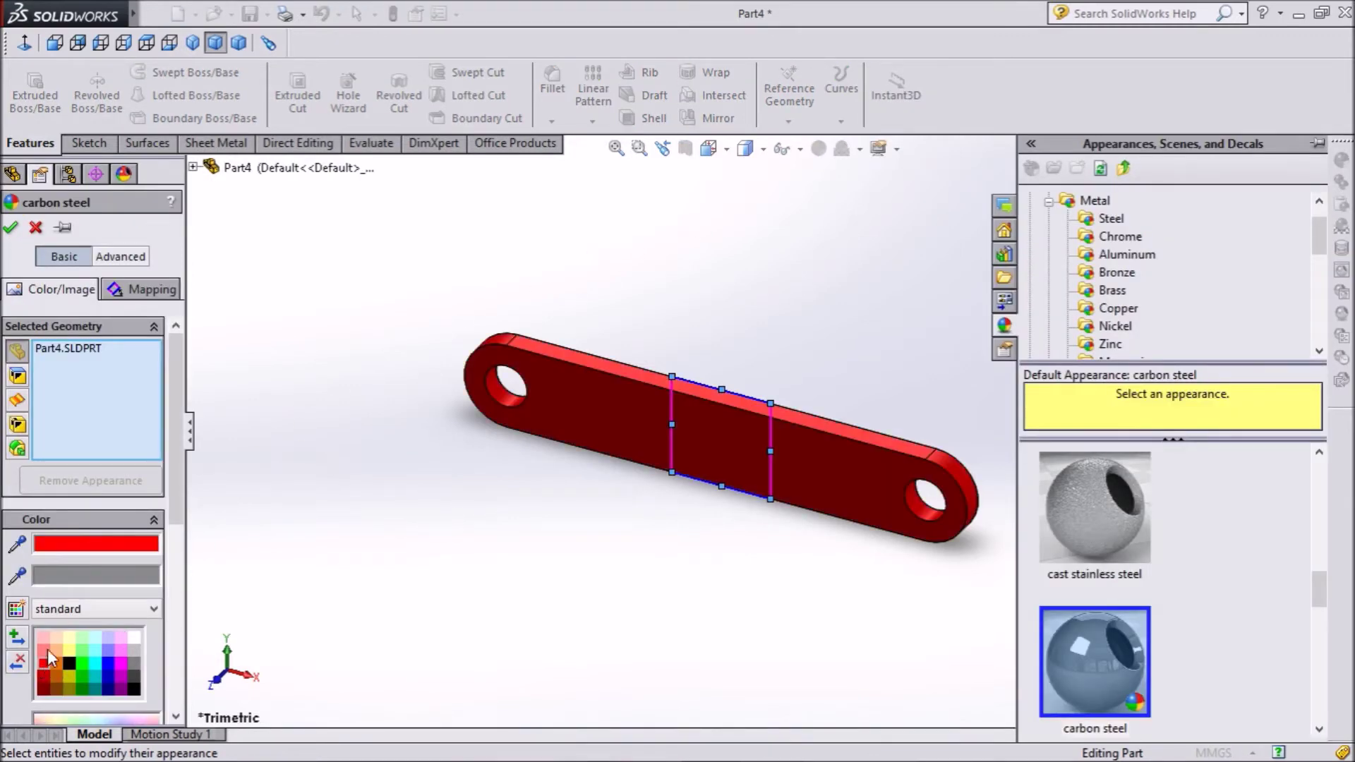
{"action": "left_click", "coordinate": [11, 230]}
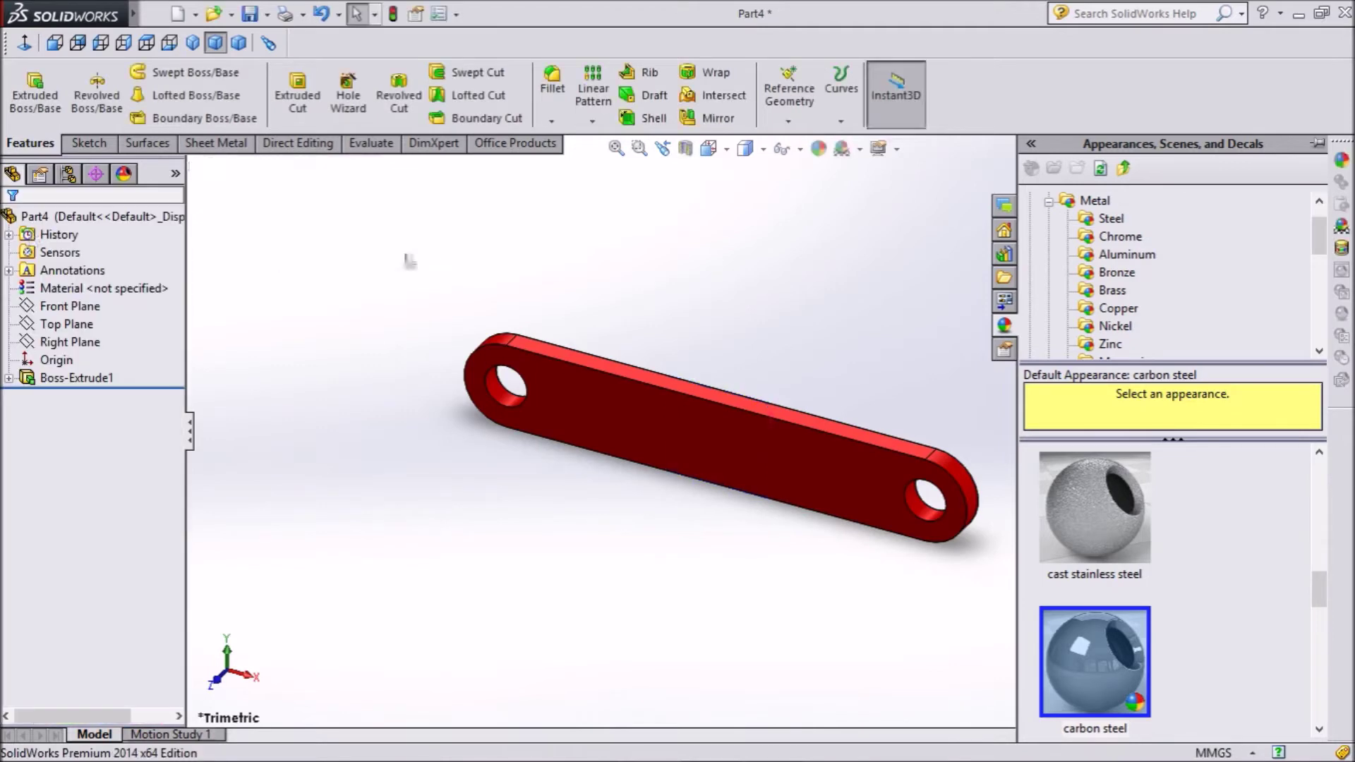
{"action": "left_click", "coordinate": [248, 14]}
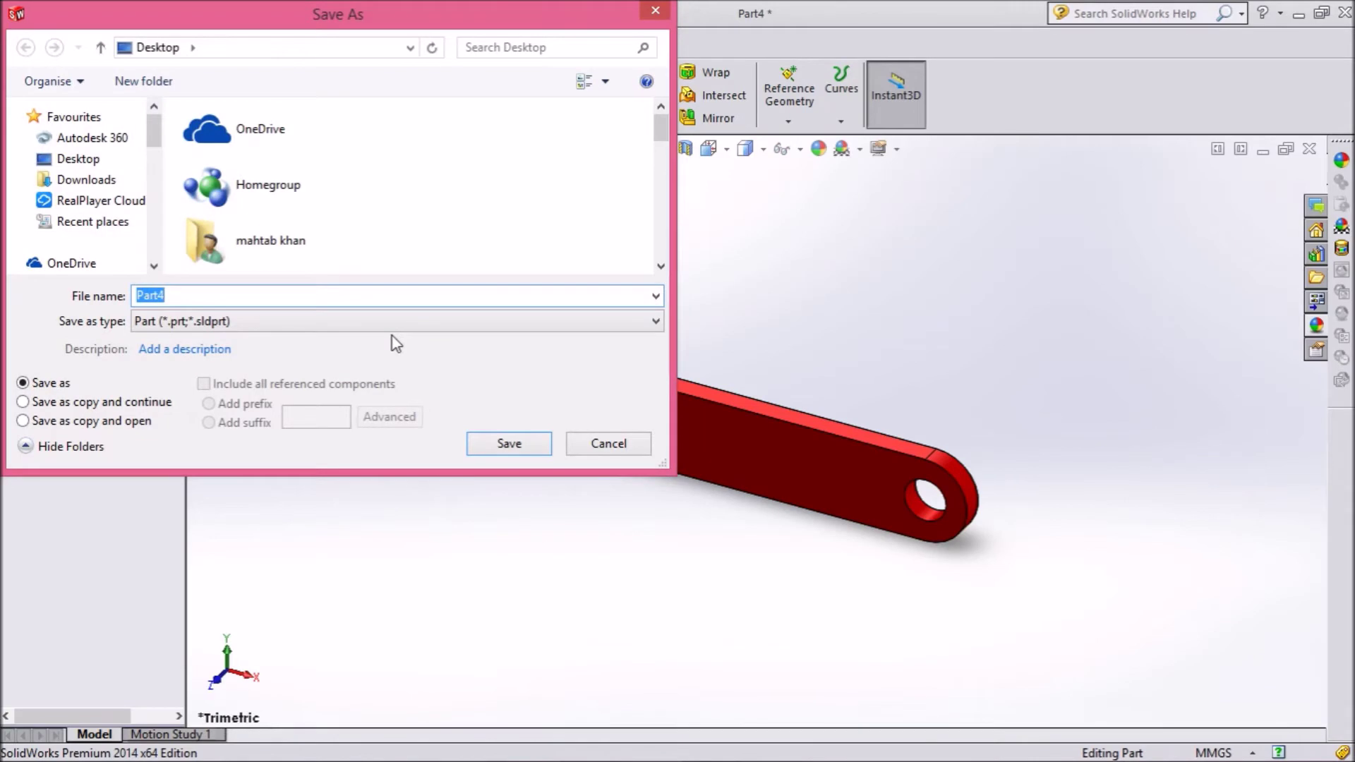
- Save the red link as Part2, then select the Front Plane in the new part
{"action": "type", "text": "Part2"}
{"action": "left_click", "coordinate": [521, 444]}
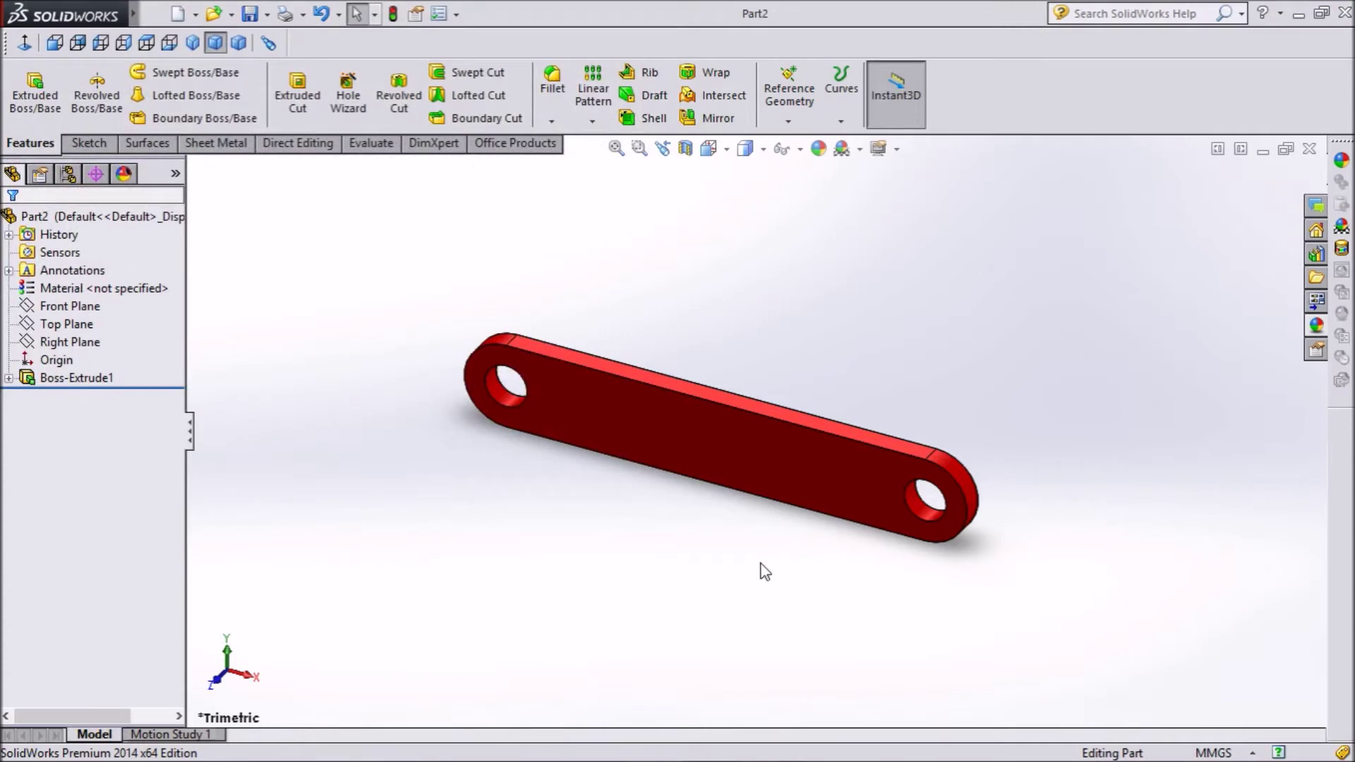
{"action": "left_click", "coordinate": [82, 308]}
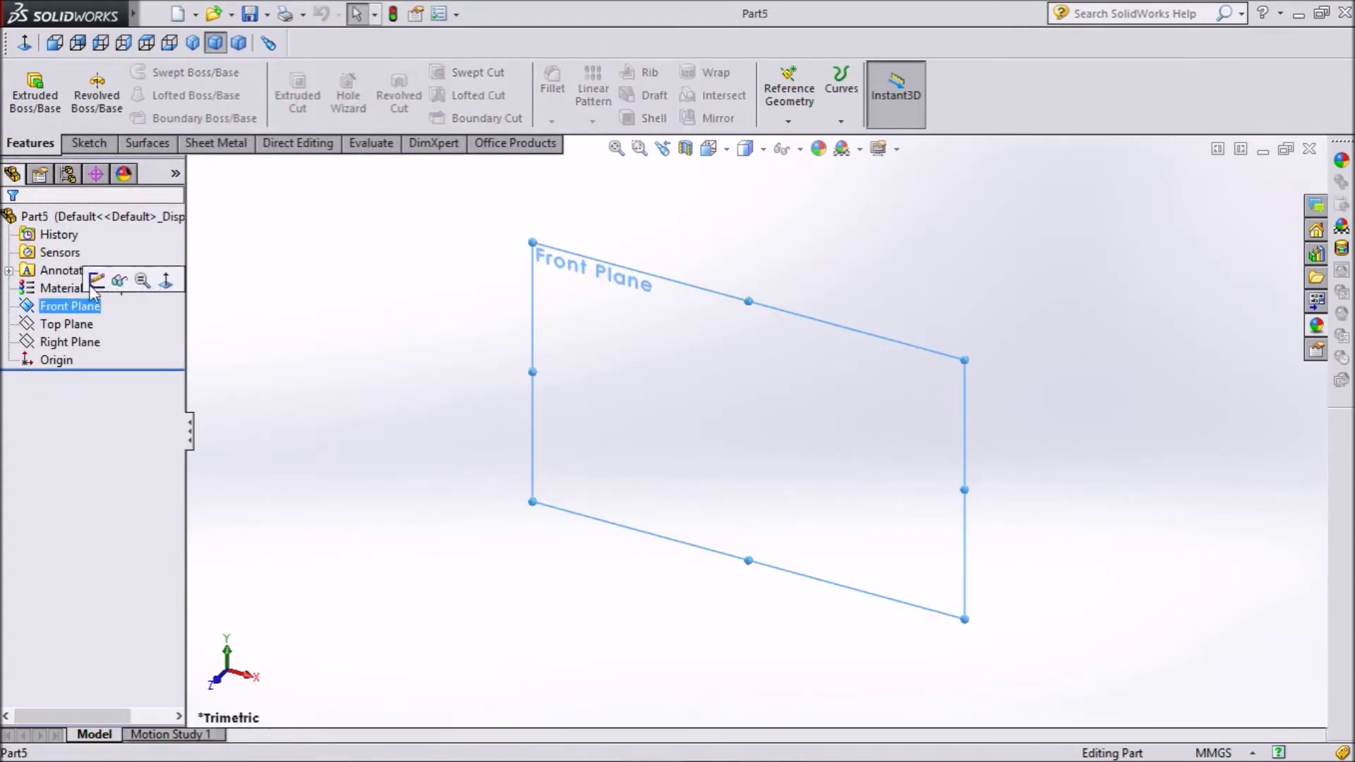
- Sketch a horizontal centre-point straight slot on the Front Plane, centred at the origin
{"action": "left_click", "coordinate": [96, 283]}
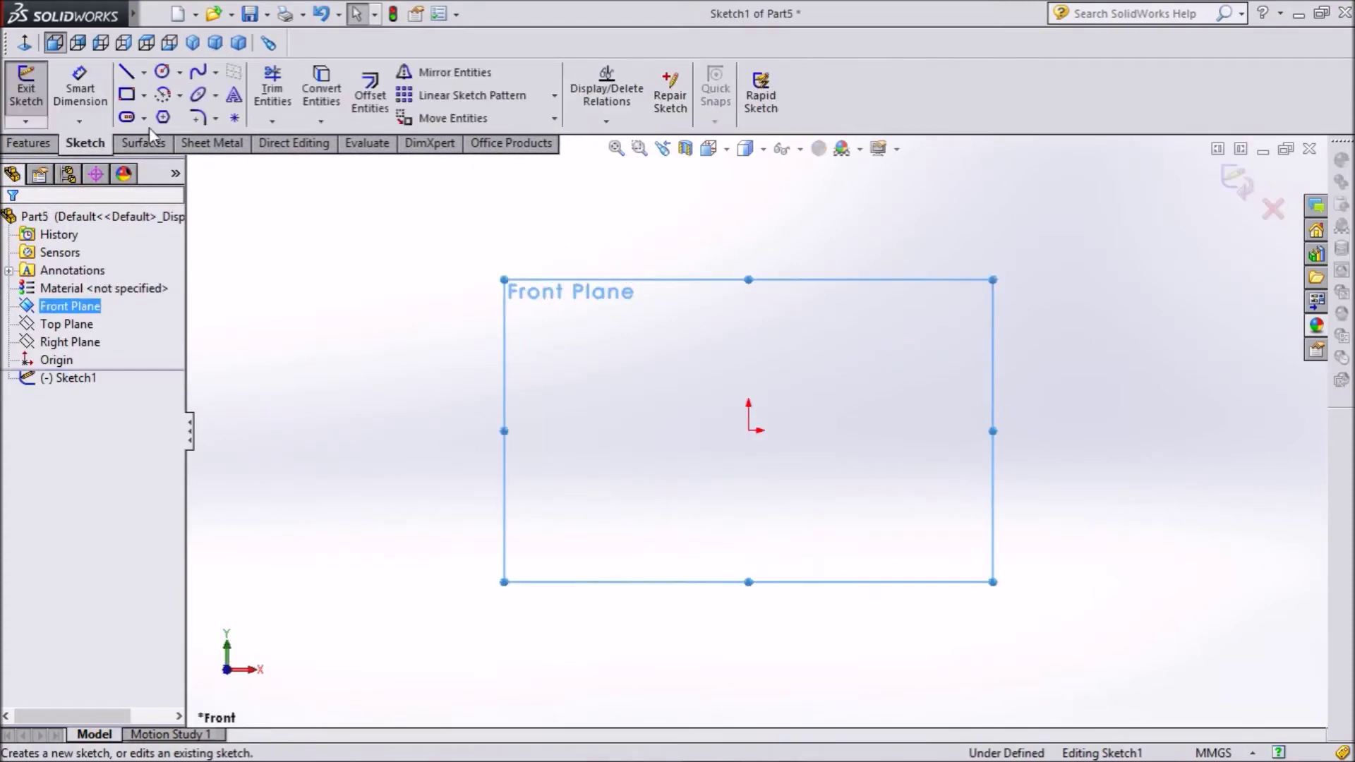
{"action": "left_click", "coordinate": [144, 119]}
{"action": "left_click", "coordinate": [137, 162]}
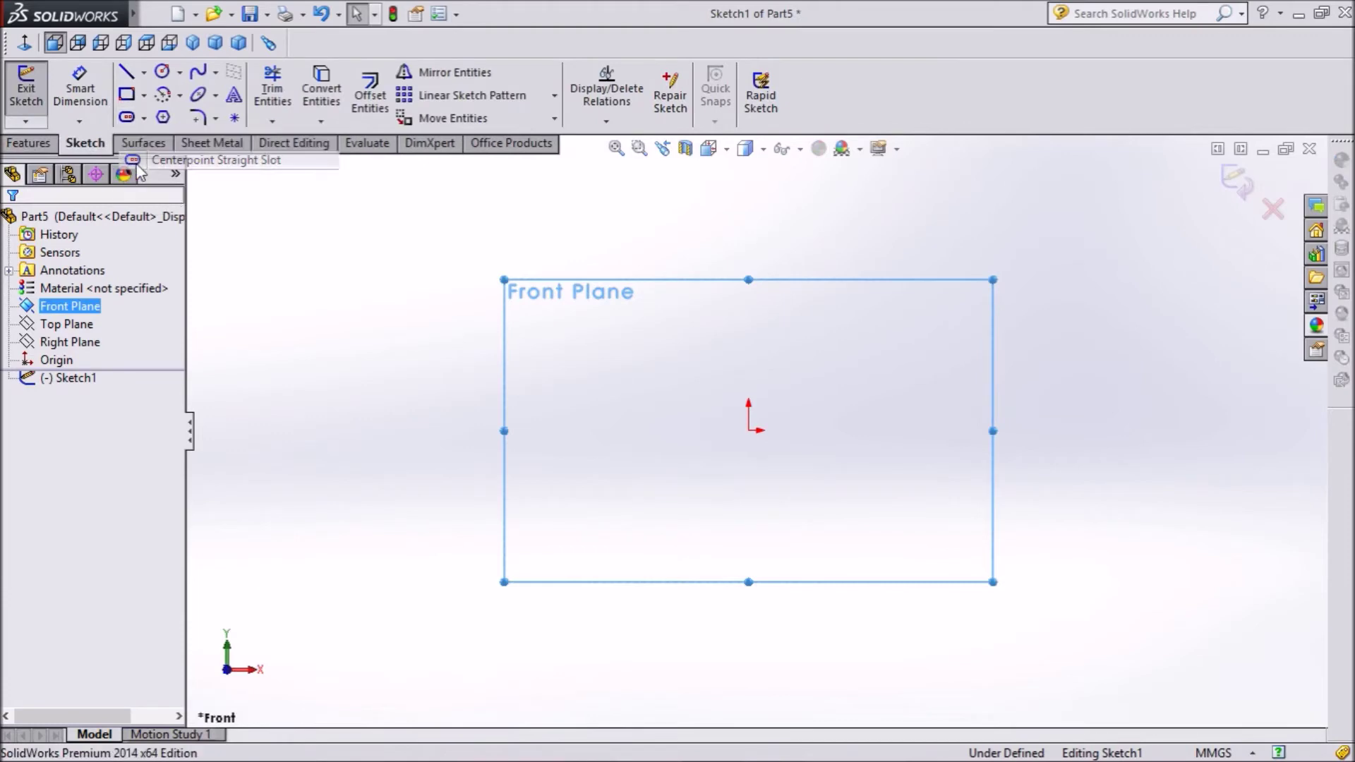
{"action": "left_click", "coordinate": [748, 430]}
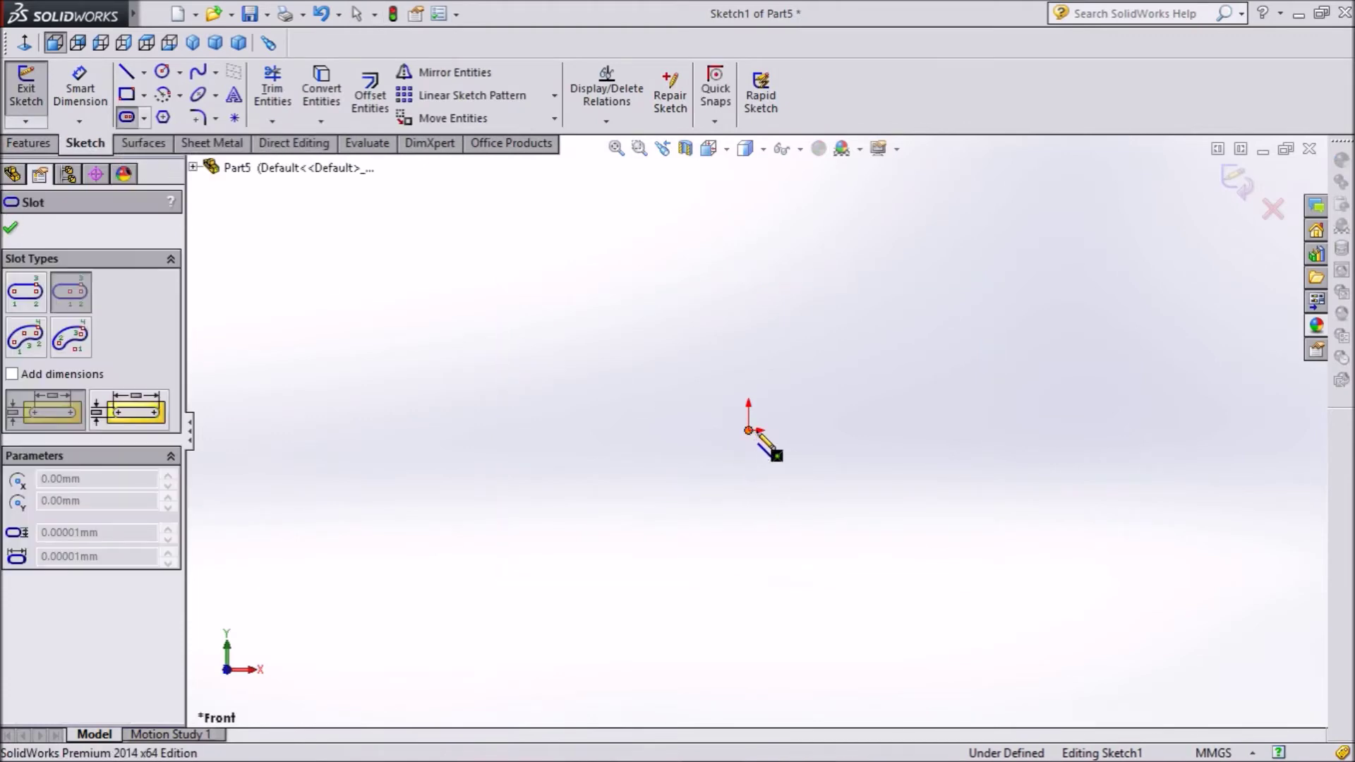
{"action": "left_click", "coordinate": [948, 430]}
{"action": "left_click", "coordinate": [927, 393]}
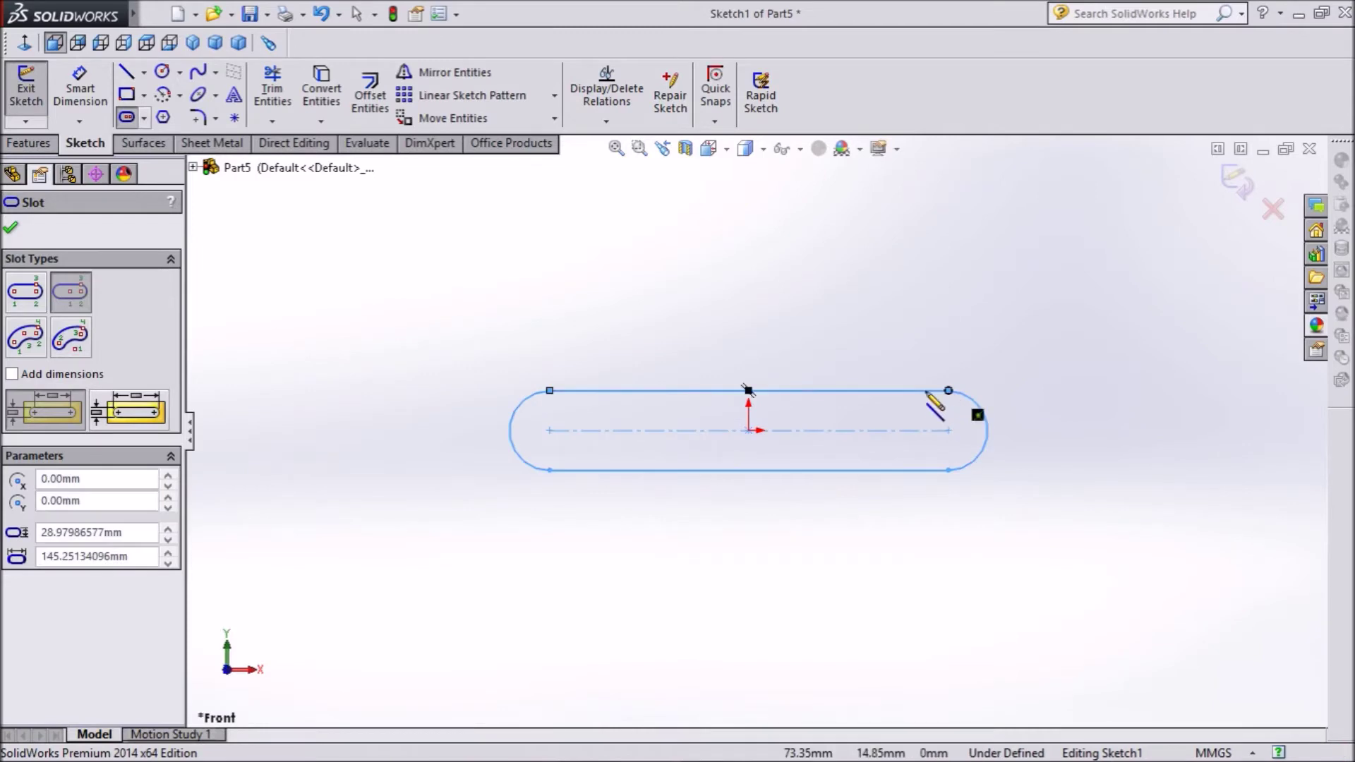
- Dimension the slot's centreline length to 250 mm
{"action": "left_click", "coordinate": [80, 88]}
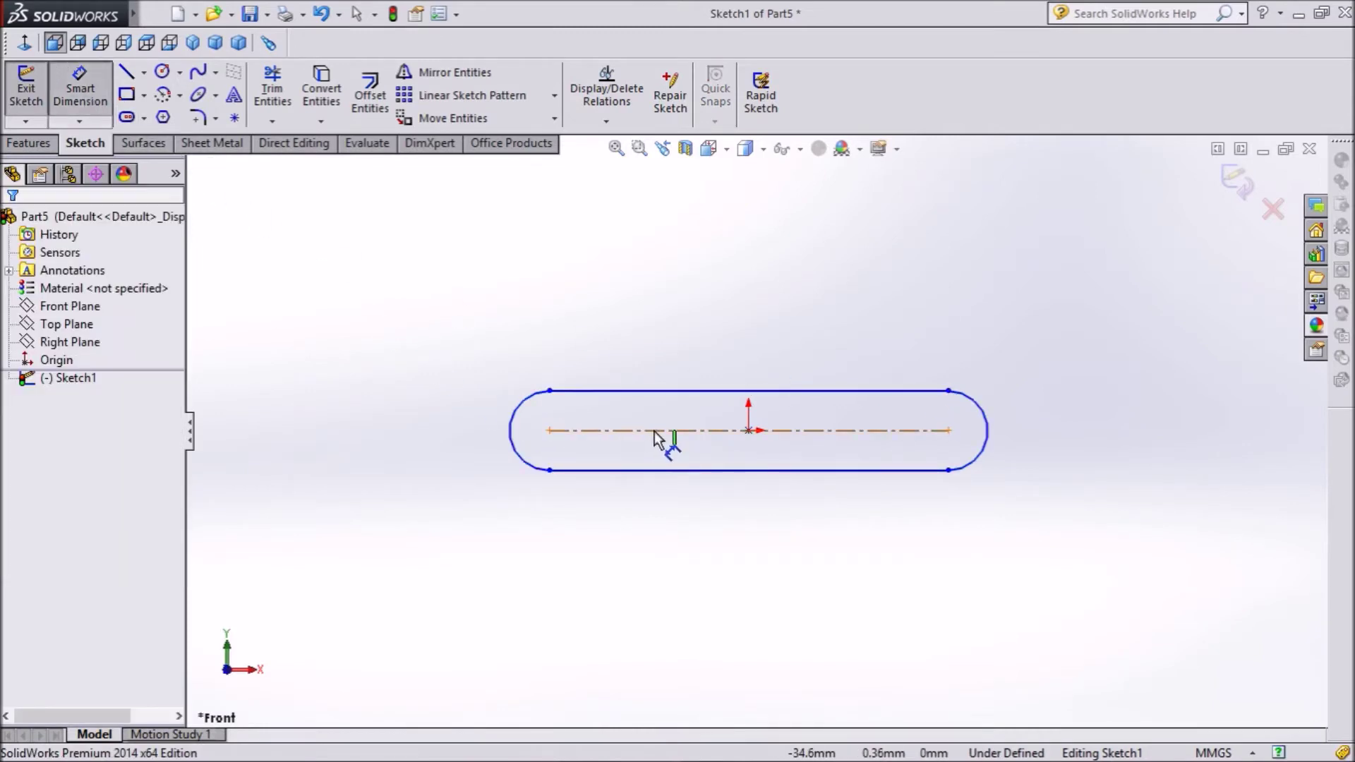
{"action": "left_click", "coordinate": [655, 432]}
{"action": "left_click", "coordinate": [752, 550]}
{"action": "type", "text": "2"}
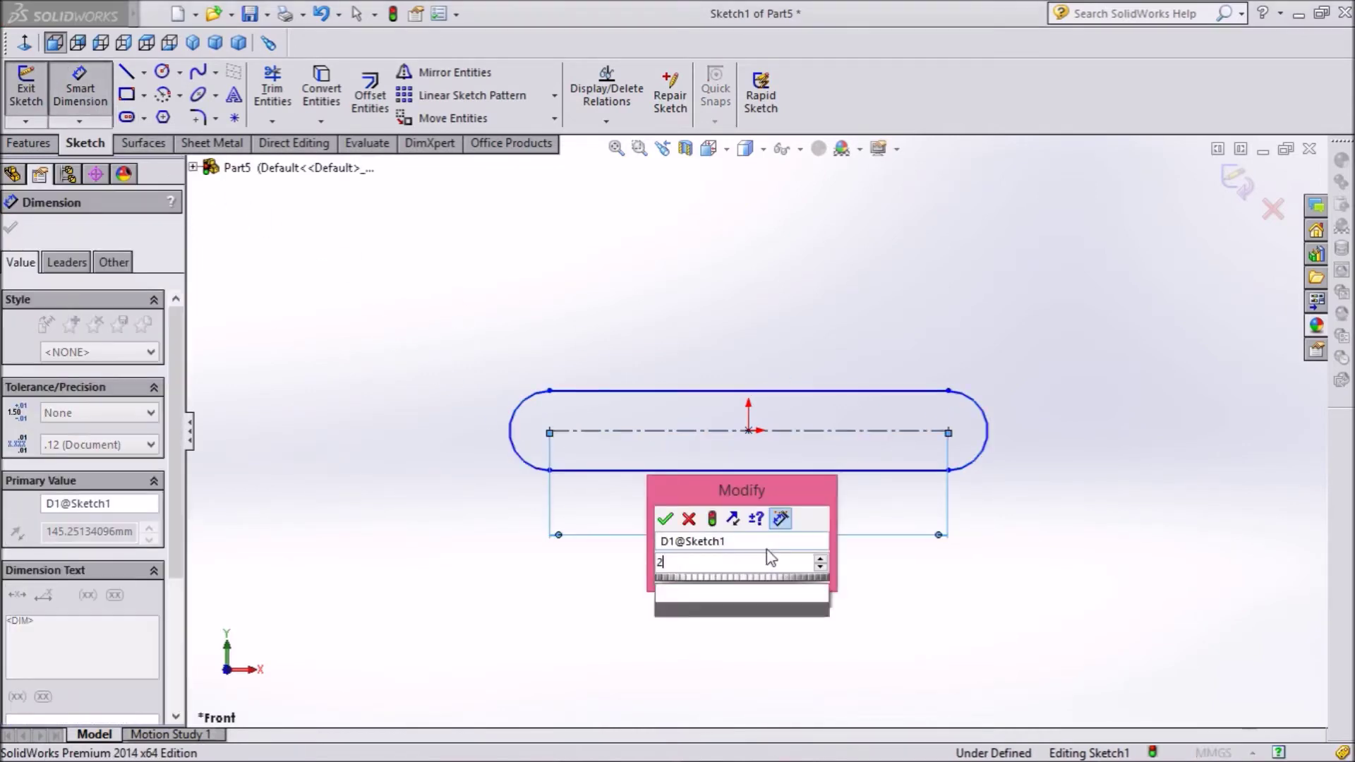
{"action": "type", "text": "50"}
{"action": "left_click", "coordinate": [664, 521]}
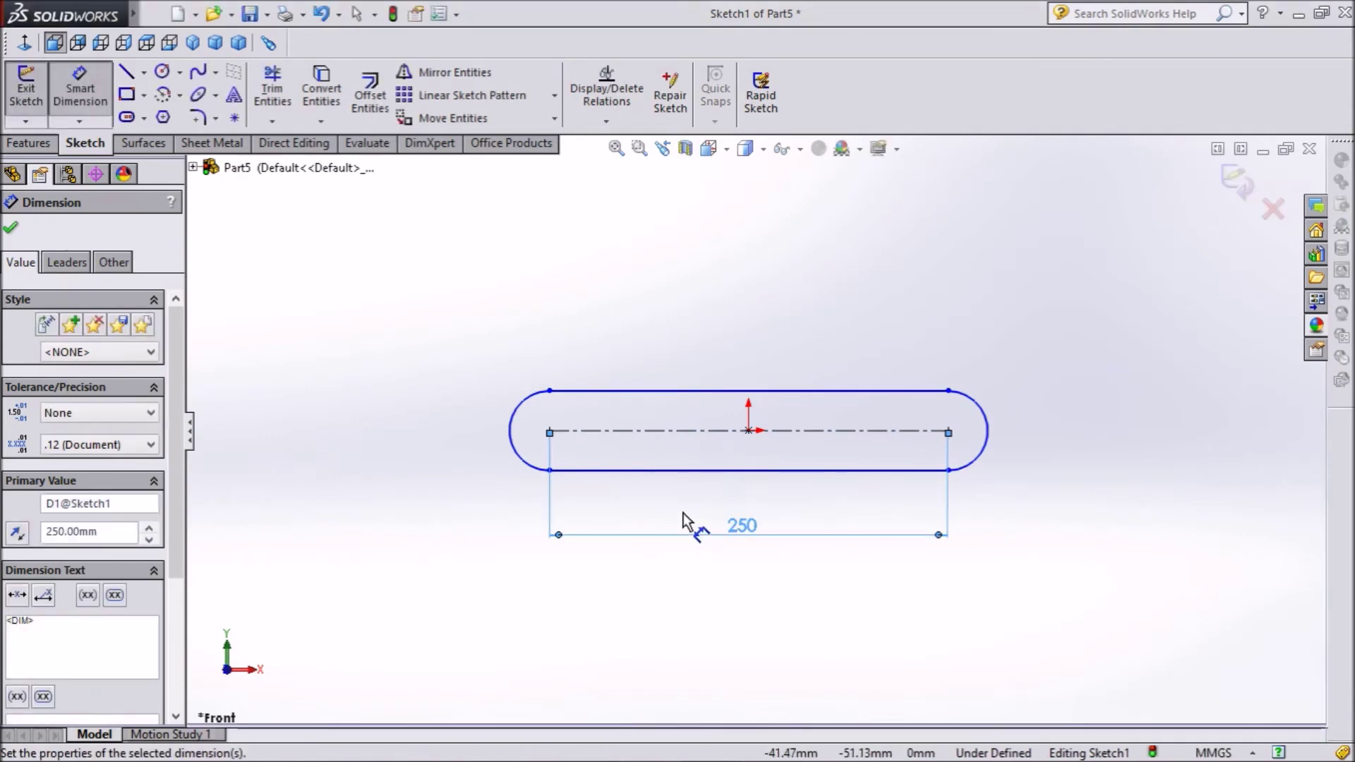
- Dimension the slot width to 20 mm
{"action": "left_click", "coordinate": [910, 392]}
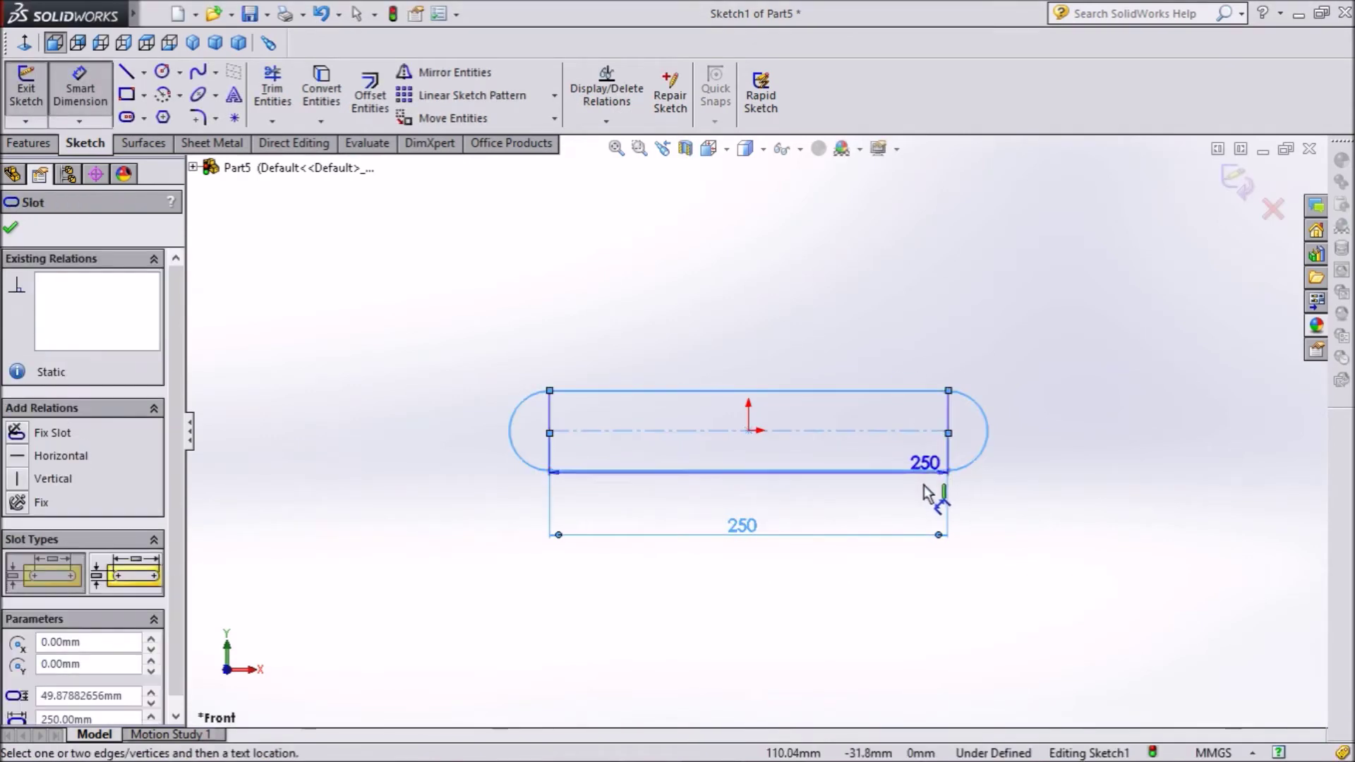
{"action": "left_click", "coordinate": [946, 469]}
{"action": "left_click", "coordinate": [1056, 431]}
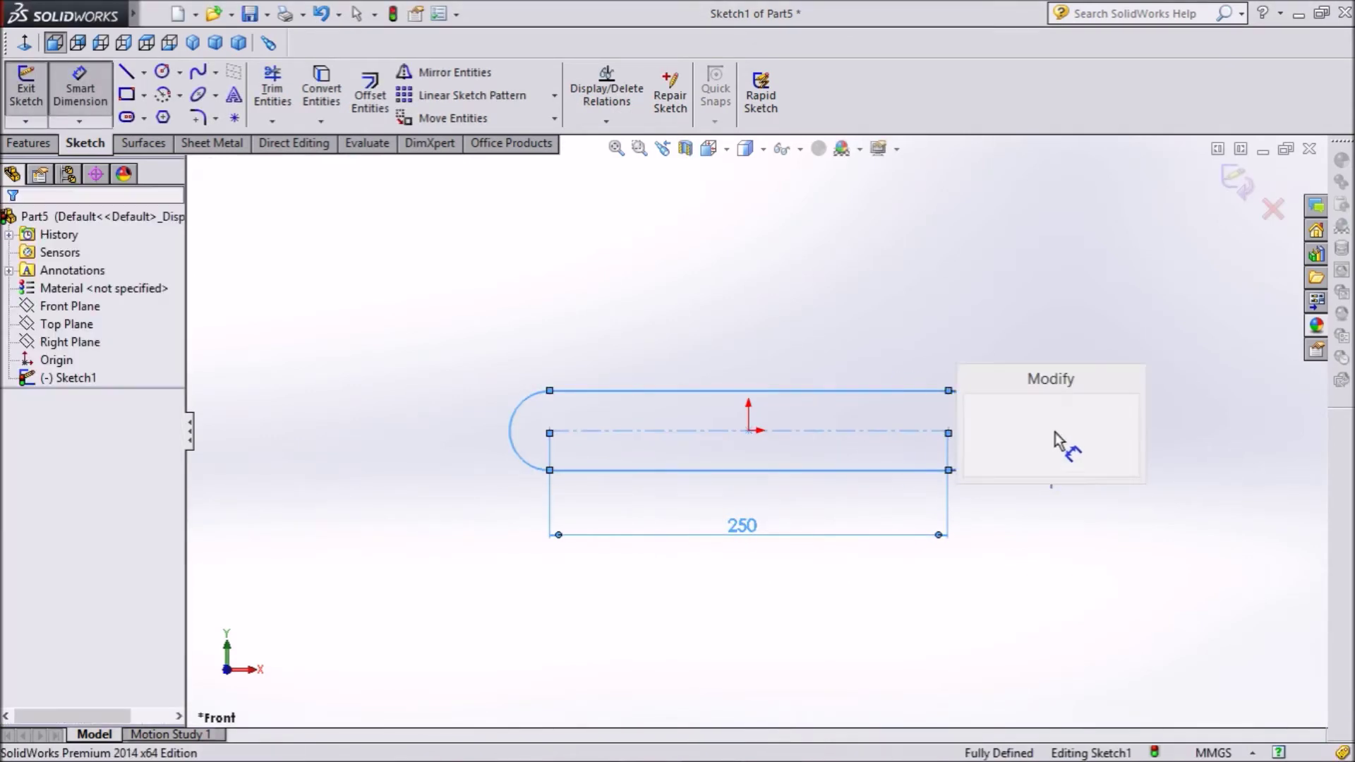
{"action": "type", "text": "20"}
{"action": "left_click", "coordinate": [975, 408]}
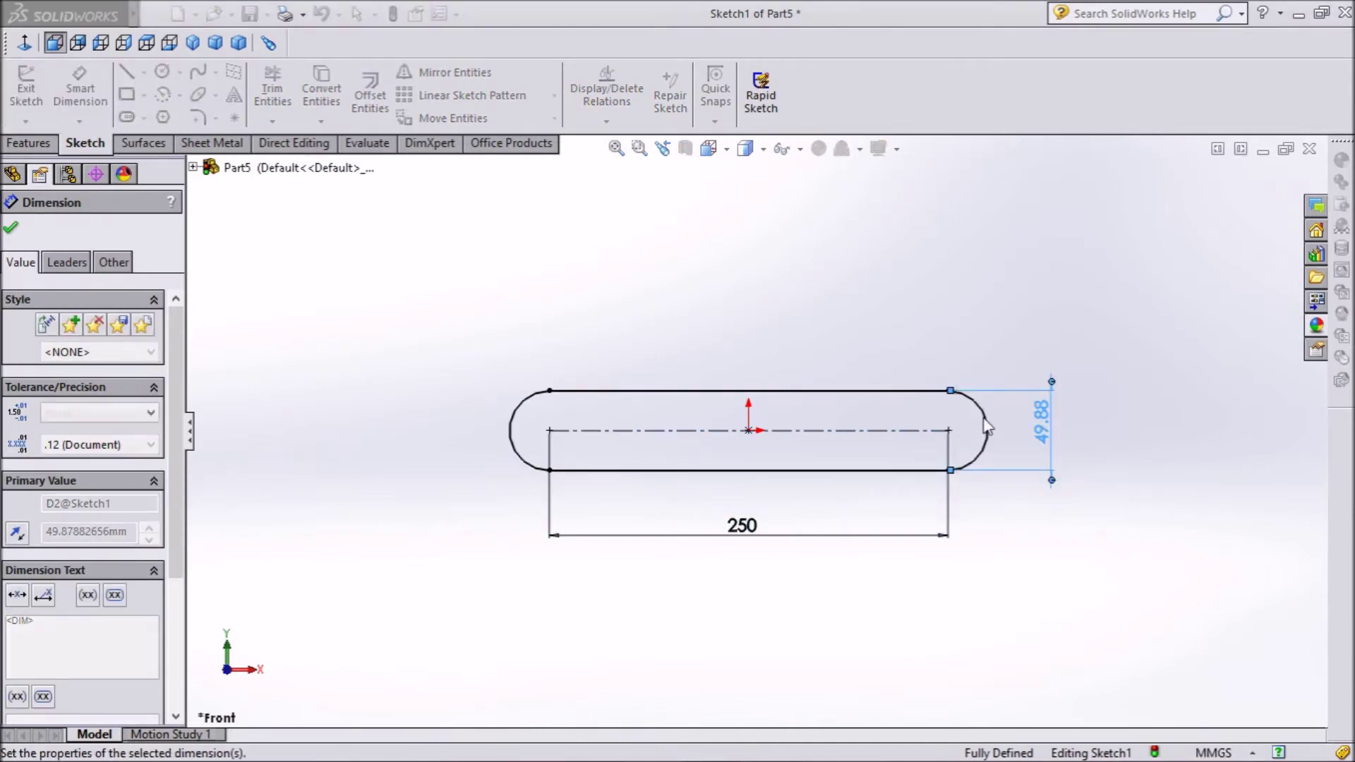
{"action": "scroll", "coordinate": [973, 438], "scroll_direction": "down", "scroll_amount": 2}
{"action": "scroll", "coordinate": [756, 436], "scroll_direction": "down", "scroll_amount": 2}
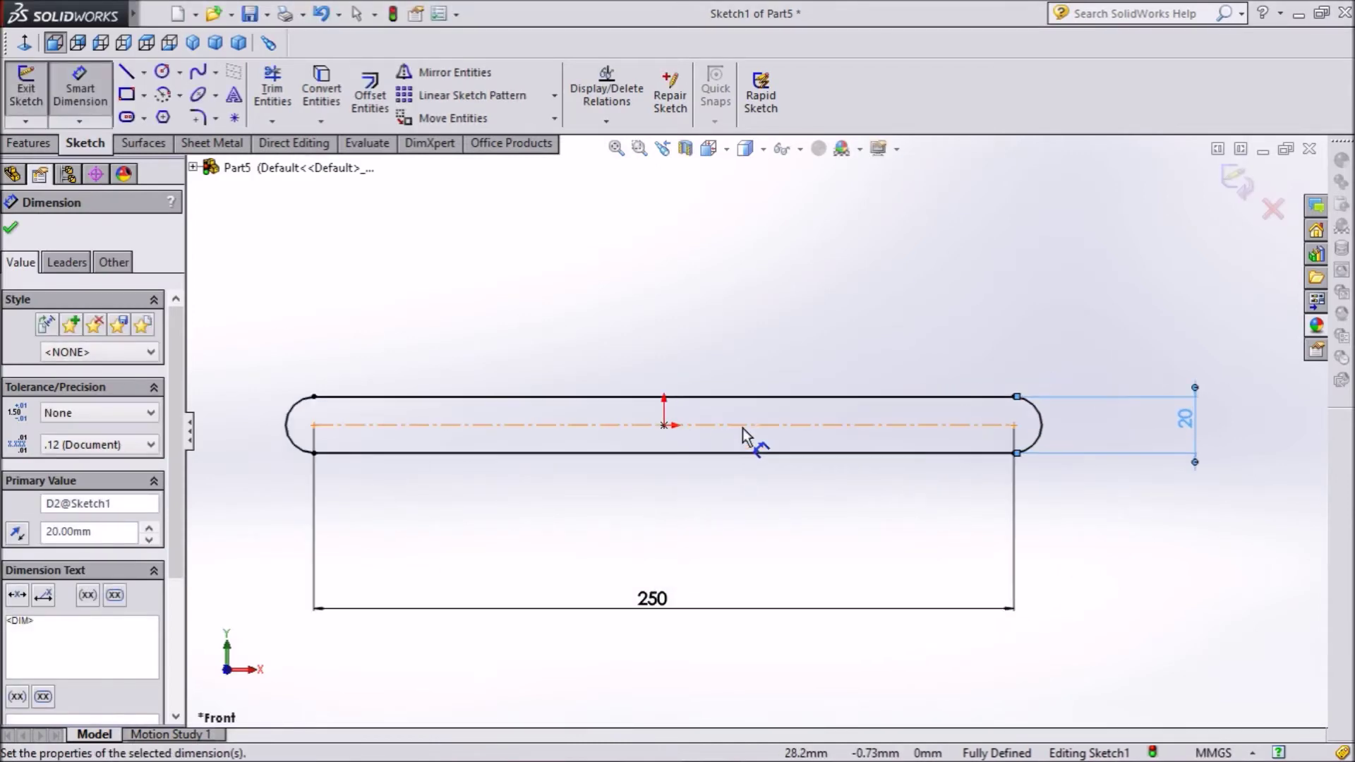
{"action": "left_click", "coordinate": [165, 72]}
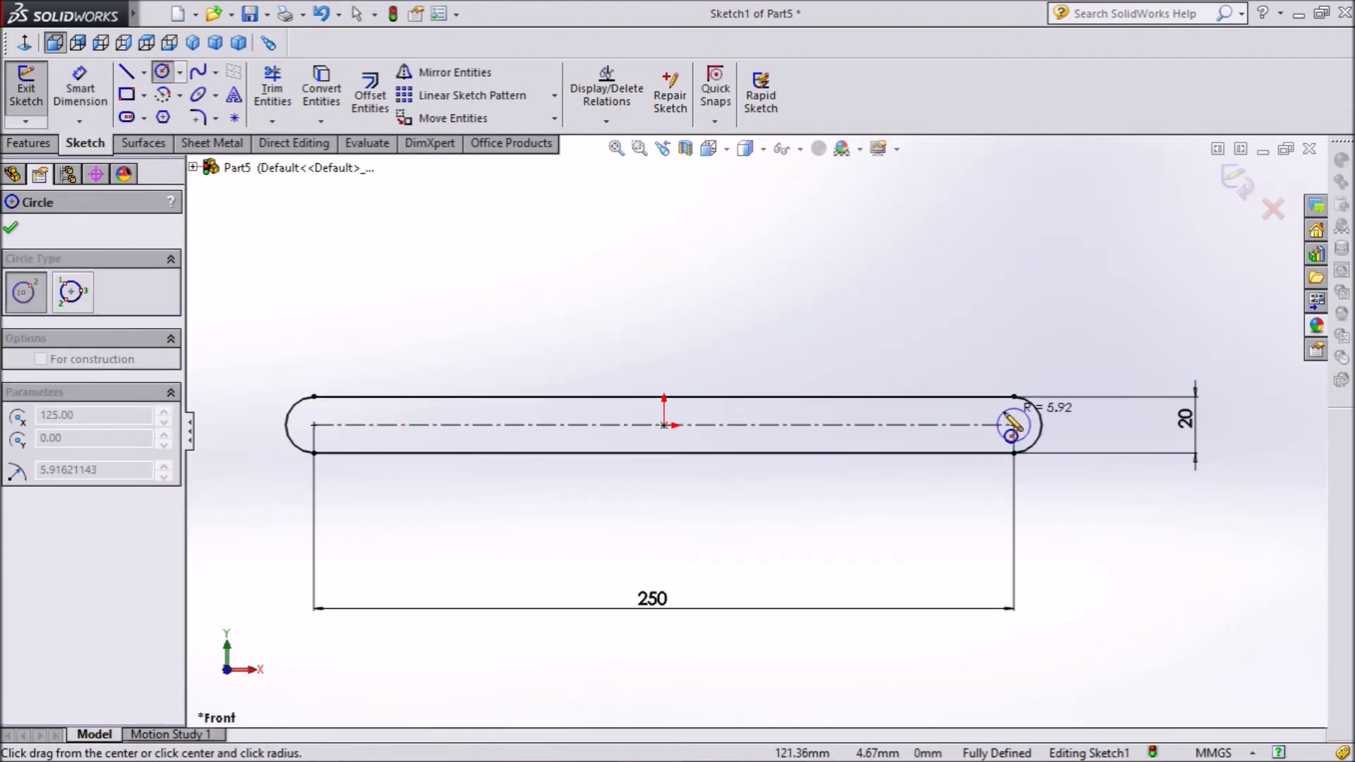
- Draw circles at both slot arc centres and dimension the left one to Ø10 mm
{"action": "left_click_drag", "start_coordinate": [1014, 426], "coordinate": [1031, 426]}
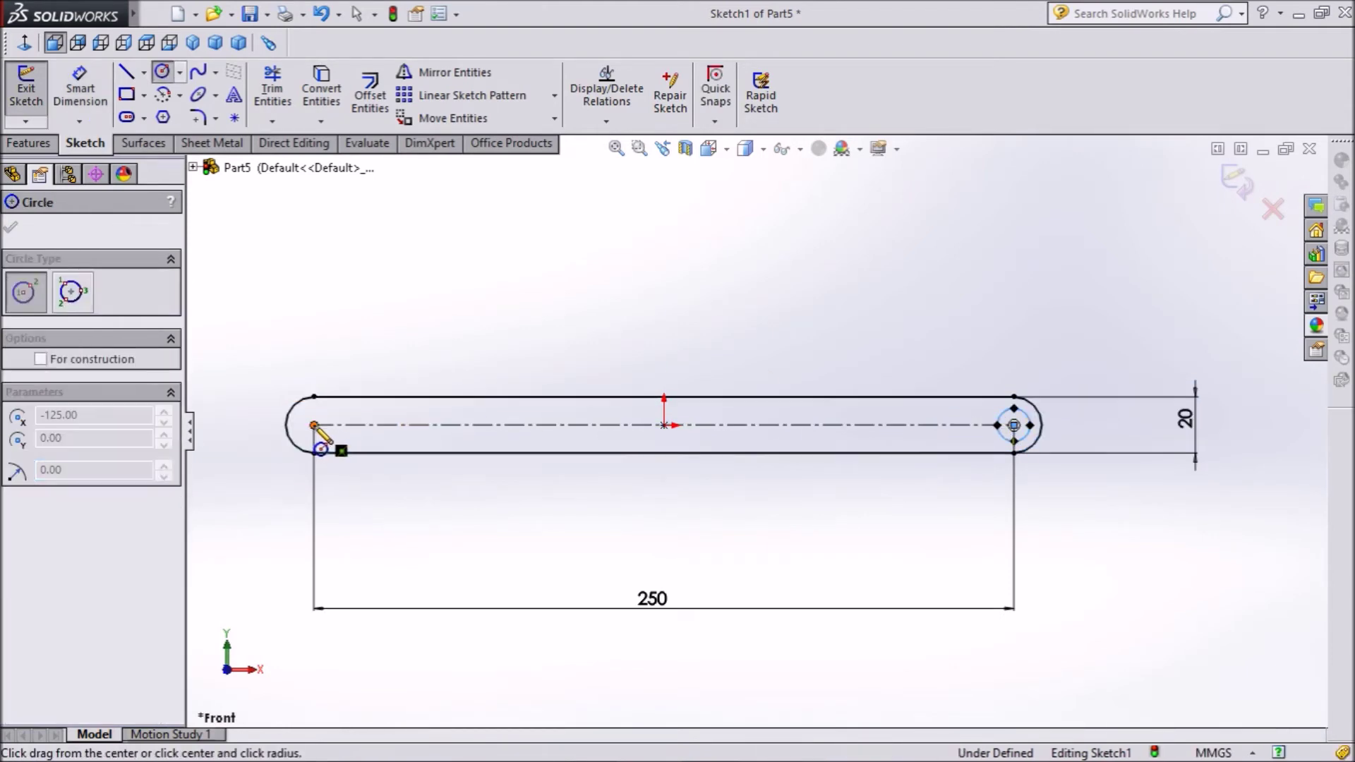
{"action": "left_click_drag", "start_coordinate": [314, 425], "coordinate": [331, 428]}
{"action": "left_click", "coordinate": [79, 89]}
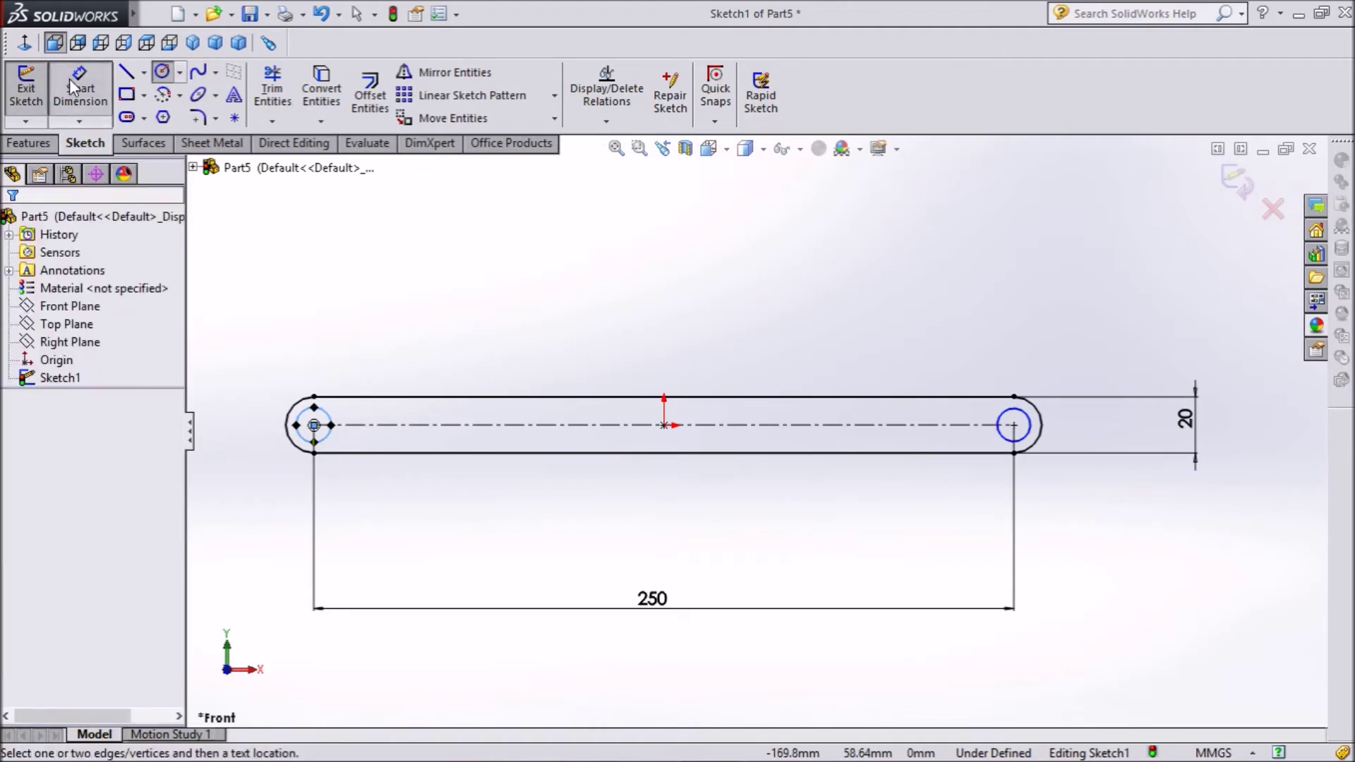
{"action": "left_click", "coordinate": [323, 419]}
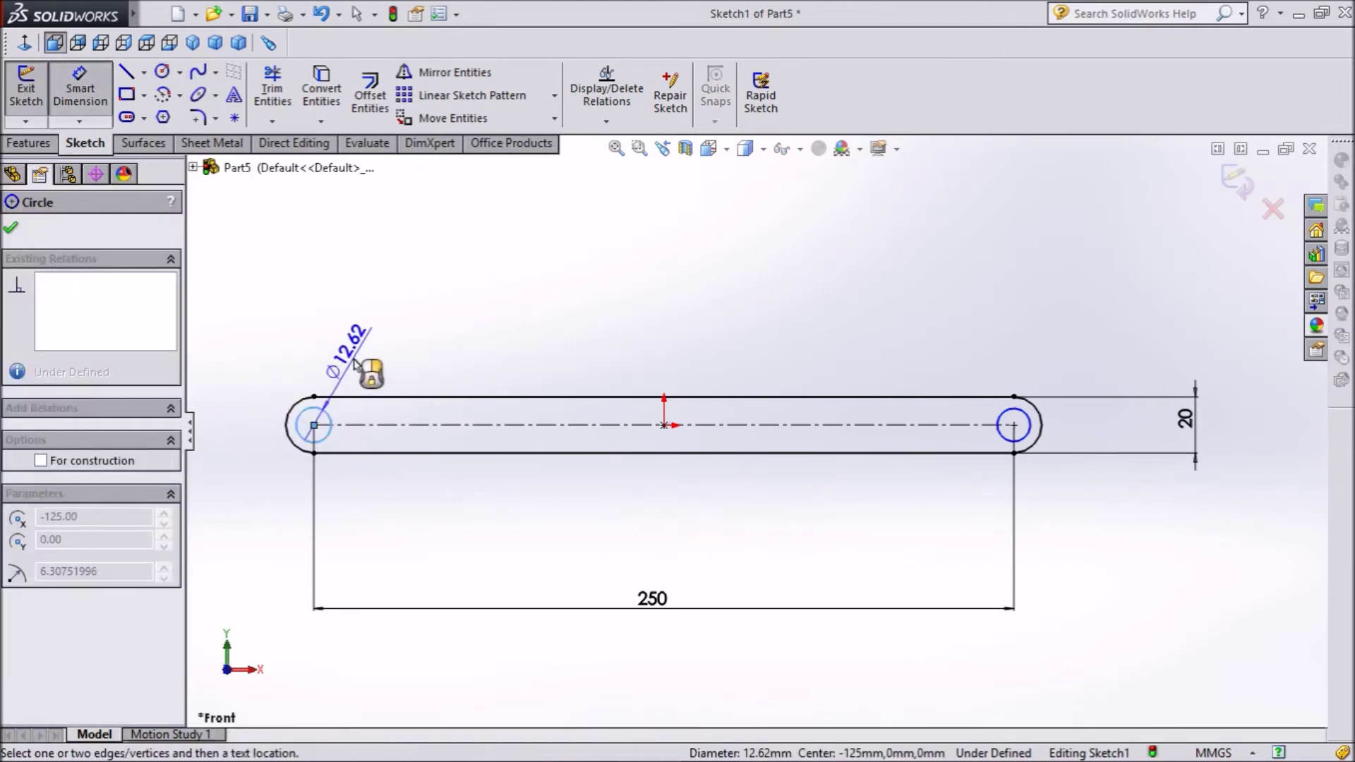
{"action": "left_click", "coordinate": [371, 368]}
{"action": "type", "text": "10"}
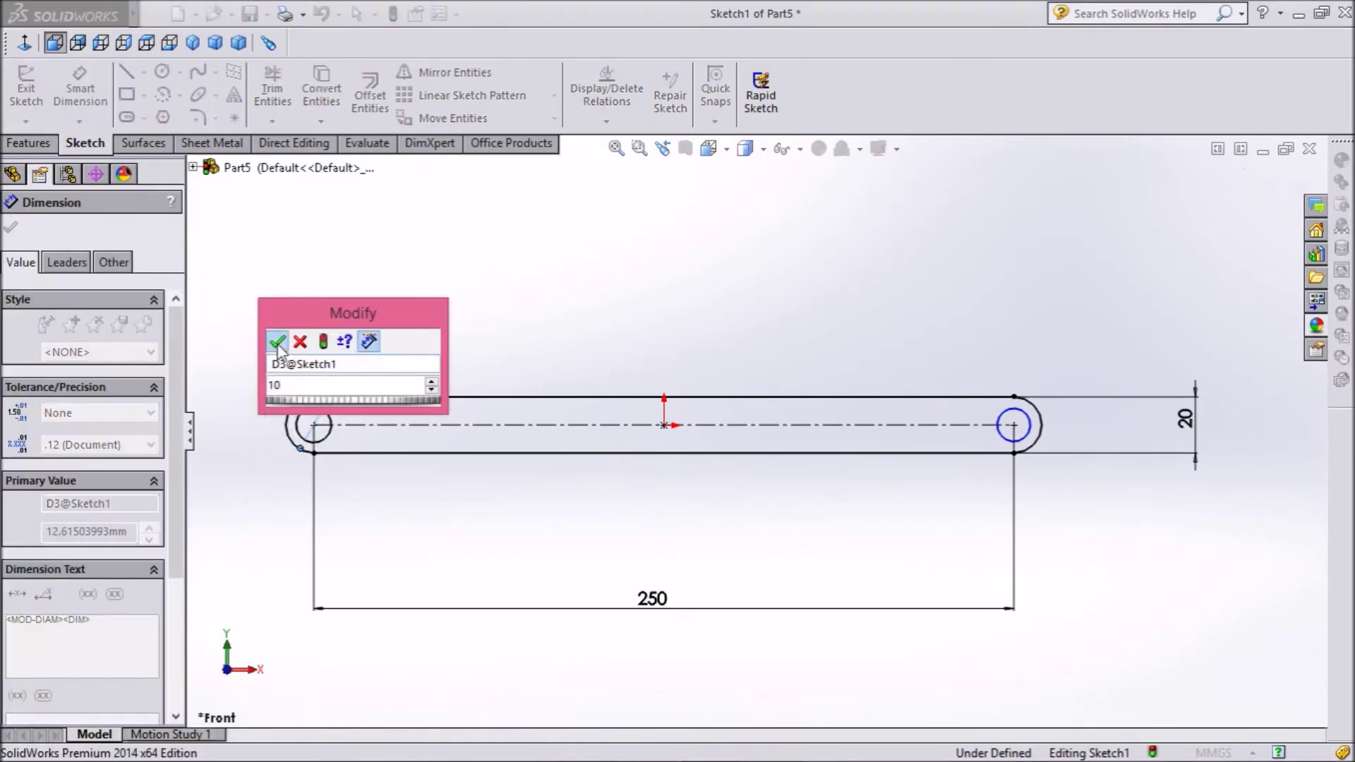
{"action": "key", "text": "Return"}
{"action": "key", "text": "Escape"}
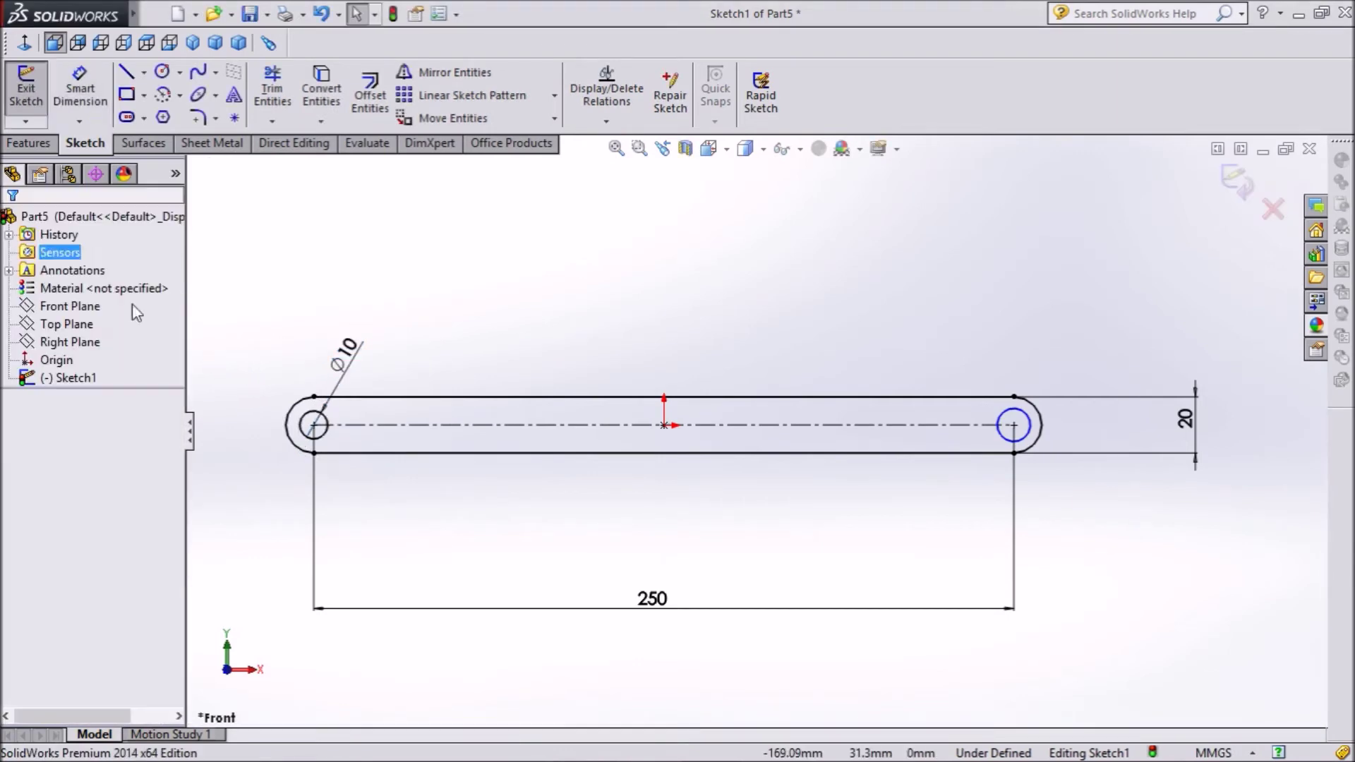
{"action": "left_click", "coordinate": [311, 421]}
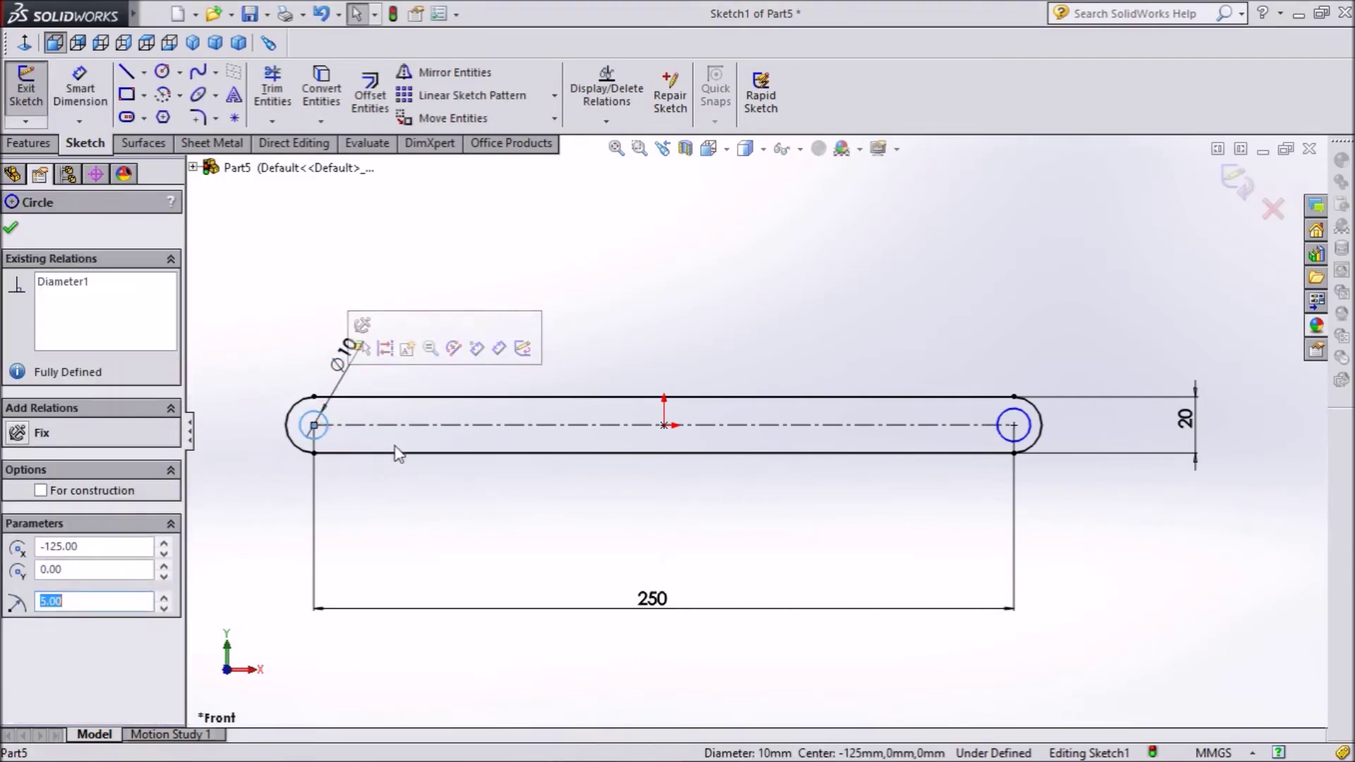
- Make the two end circles equal in size
{"action": "left_click", "coordinate": [1002, 413], "text": "ctrl"}
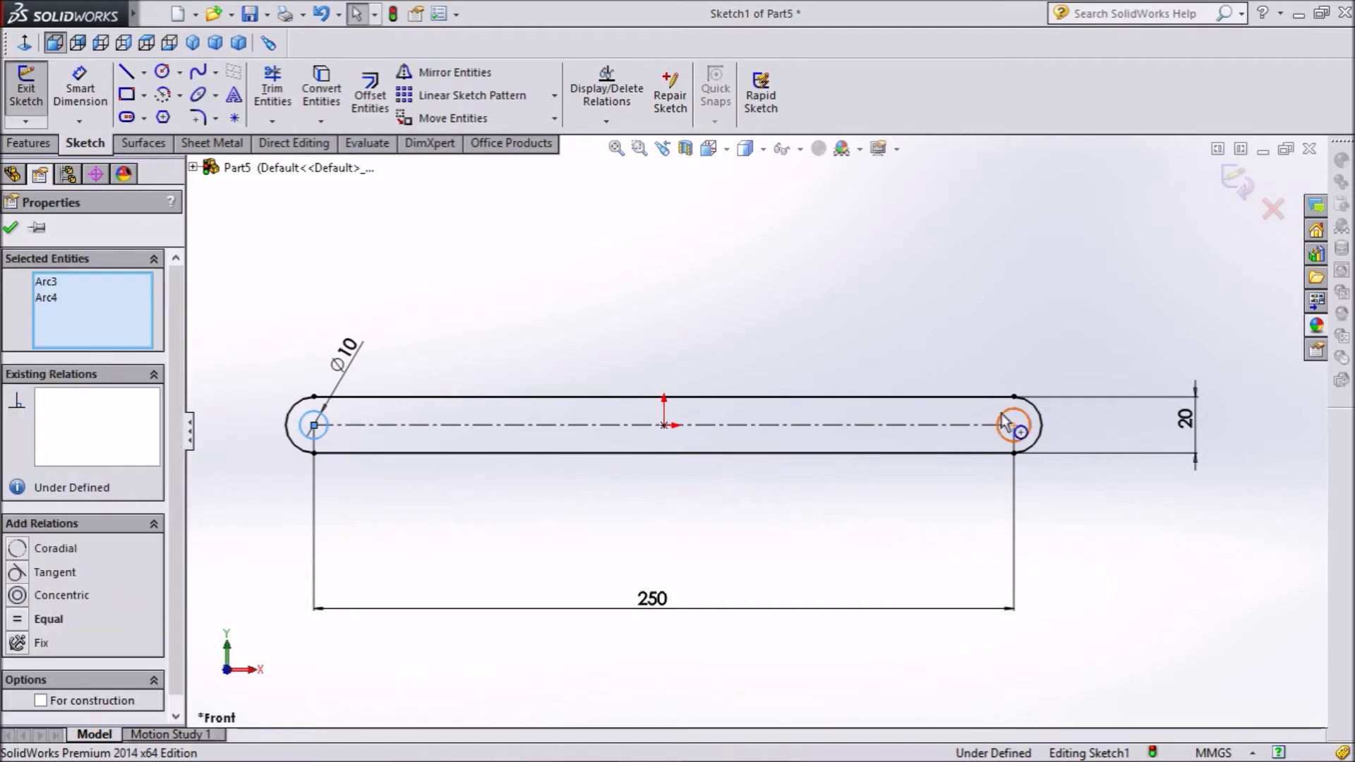
{"action": "left_click", "coordinate": [1127, 329]}
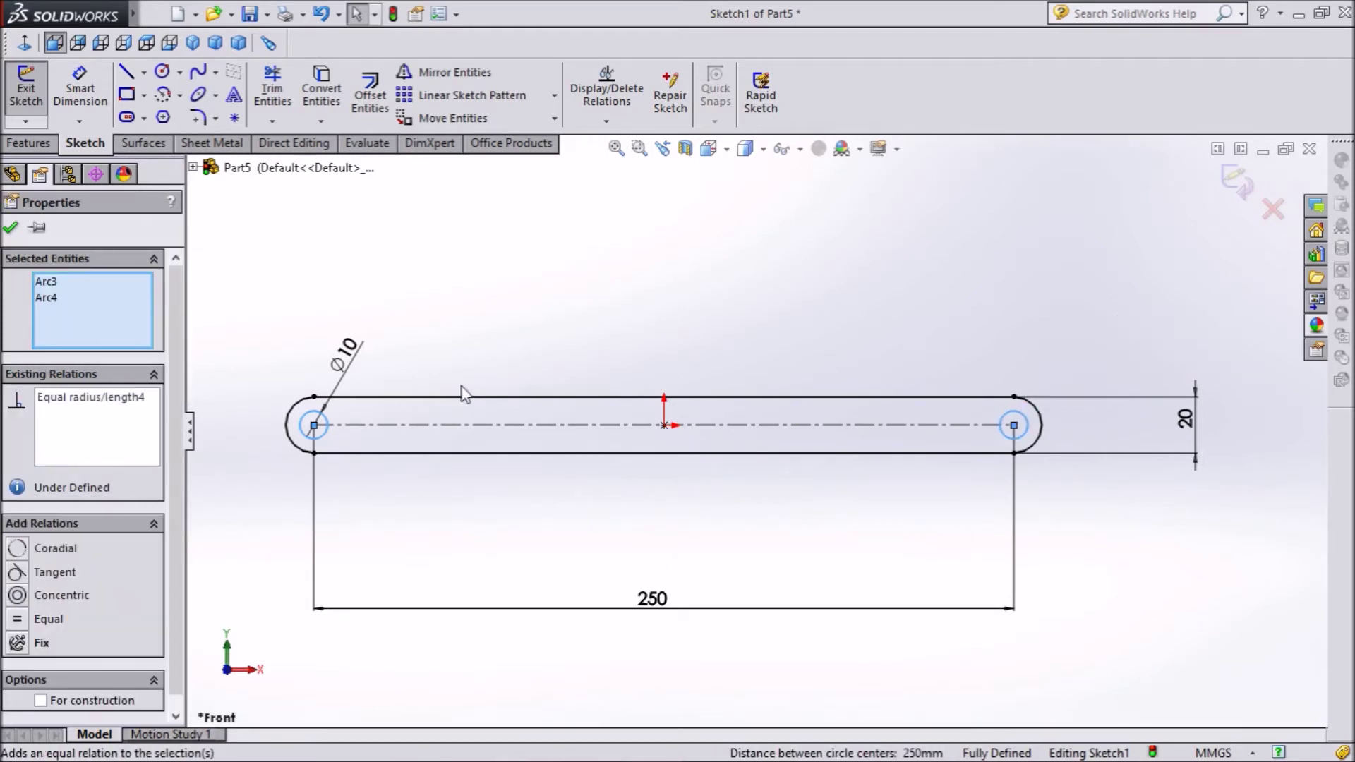
{"action": "left_click", "coordinate": [13, 230]}
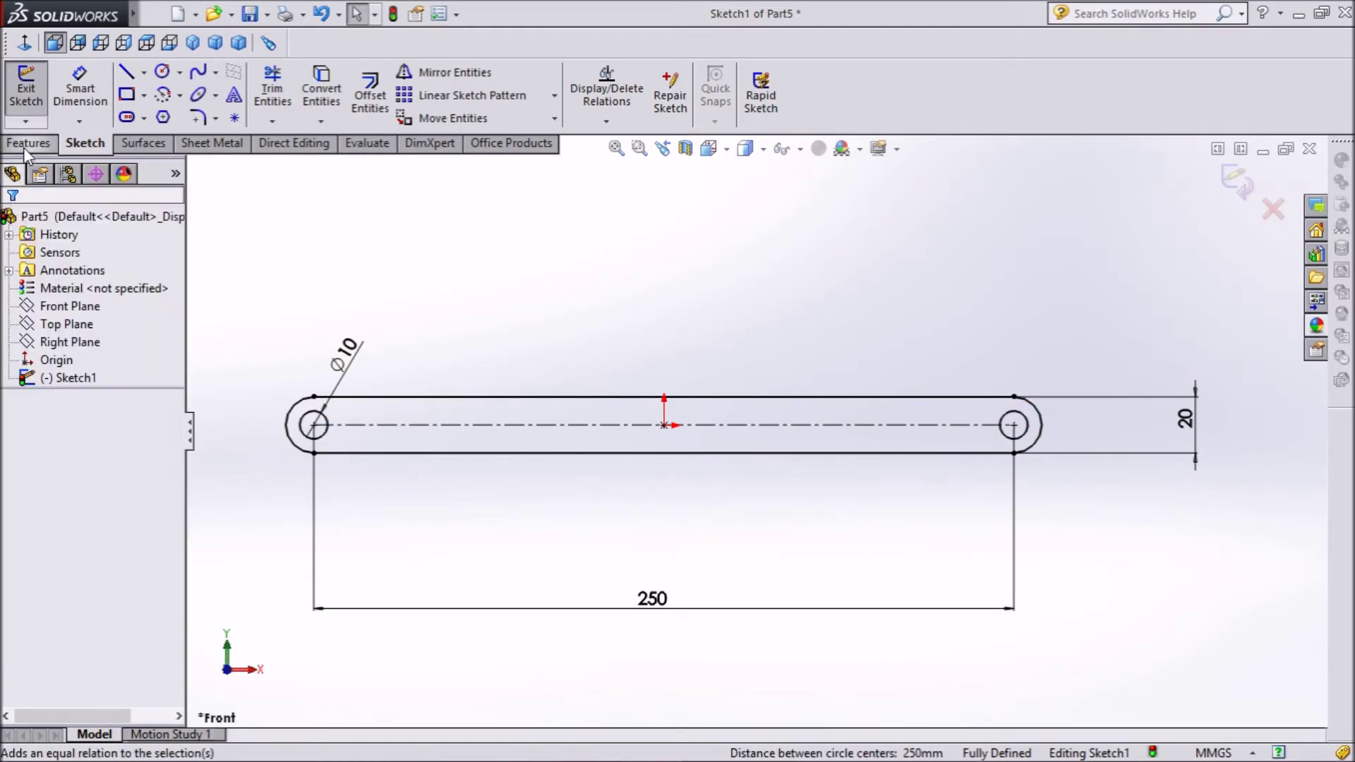
- Extrude the sketch 5 mm into a solid link
{"action": "left_click", "coordinate": [28, 144]}
{"action": "left_click", "coordinate": [34, 92]}
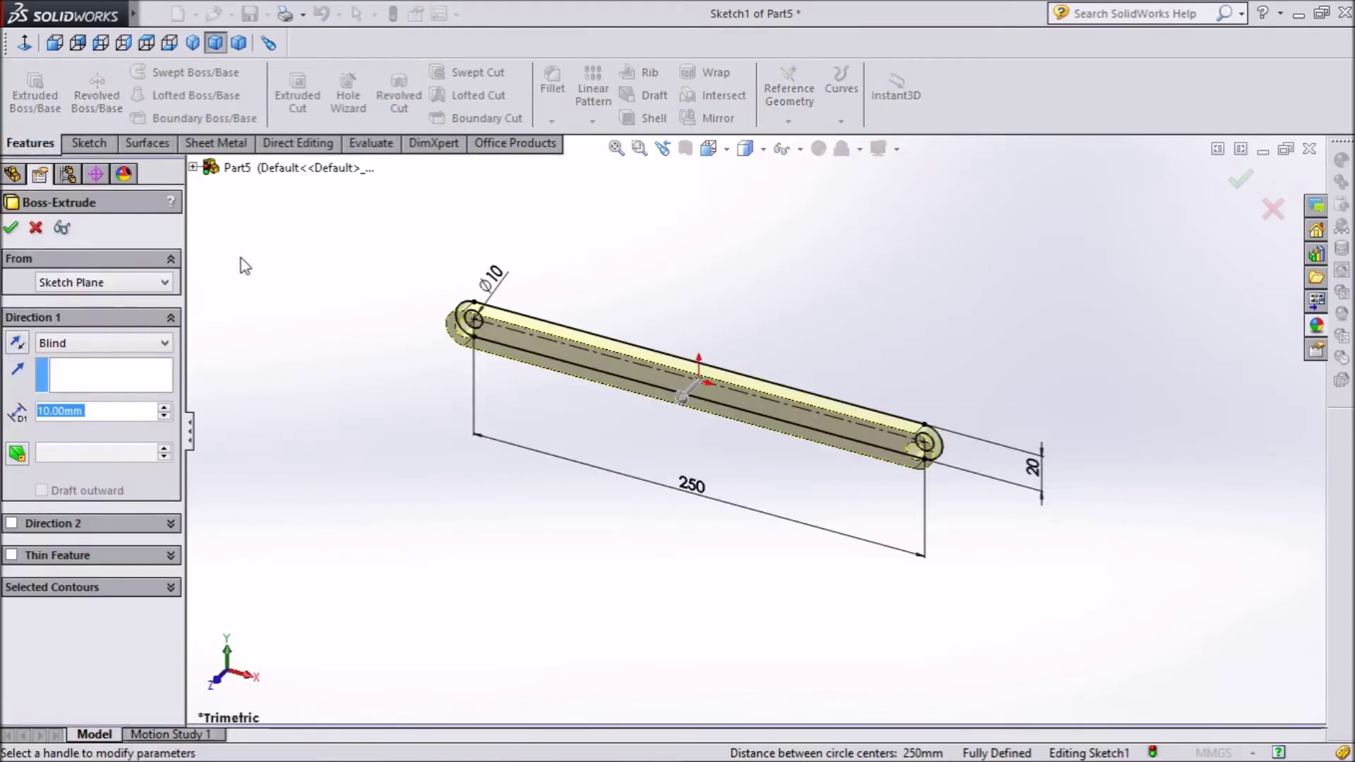
{"action": "type", "text": "5"}
{"action": "key", "text": "Return"}
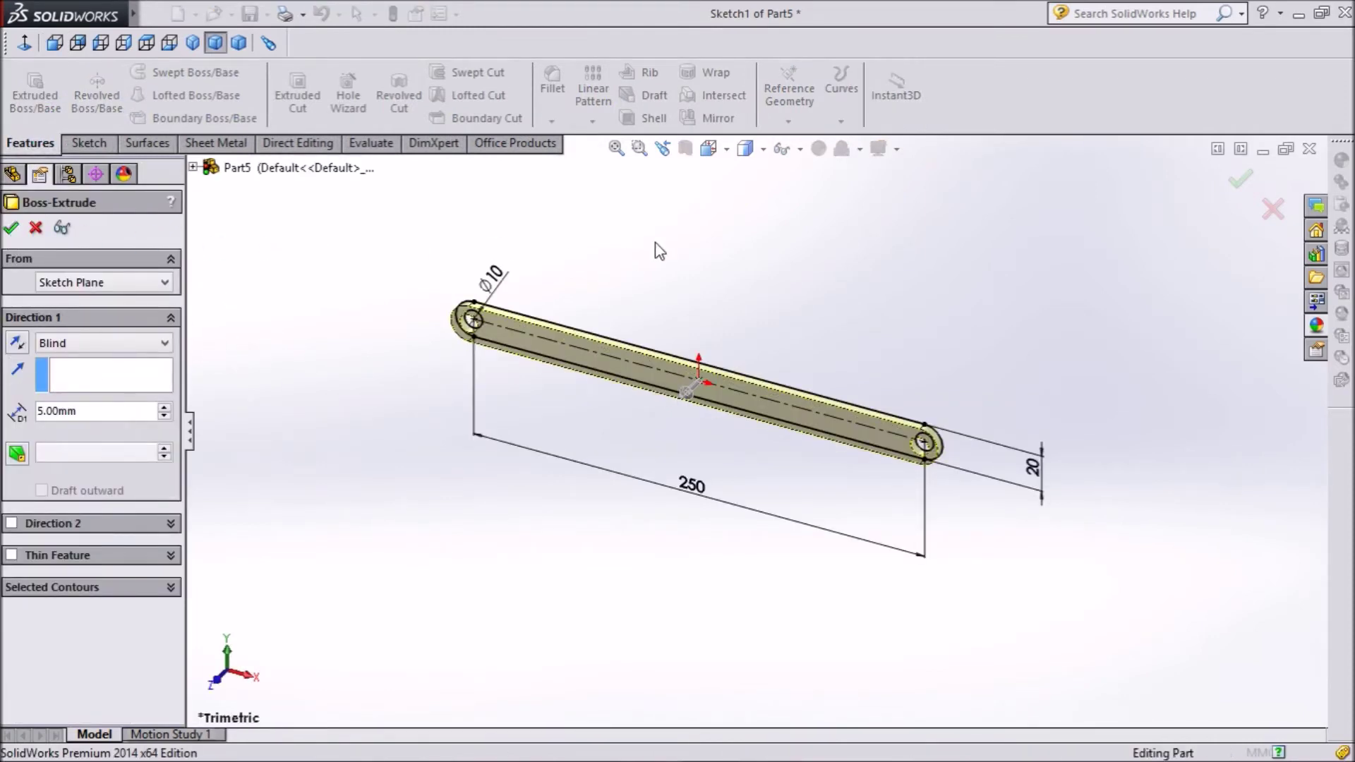
{"action": "key", "text": "Return"}
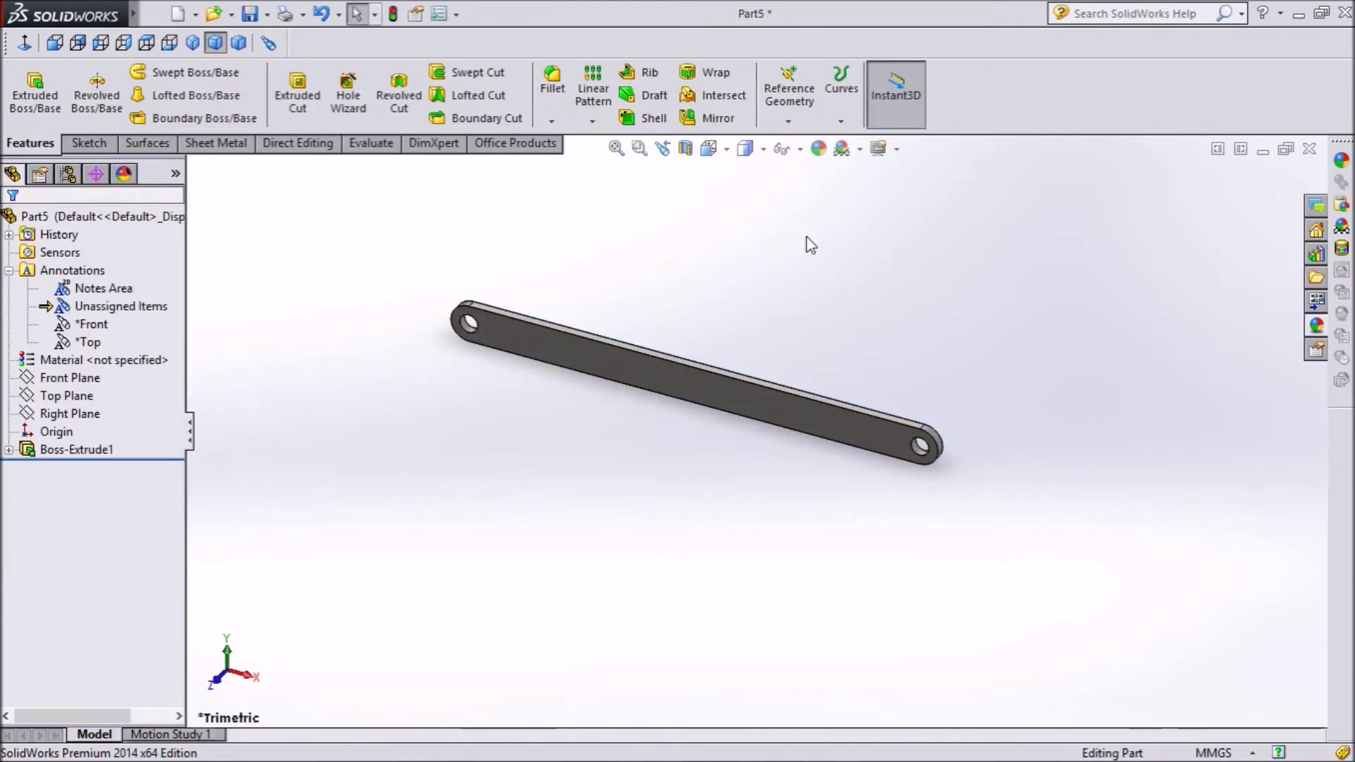
- Colour the part bright green
{"action": "left_click", "coordinate": [820, 156]}
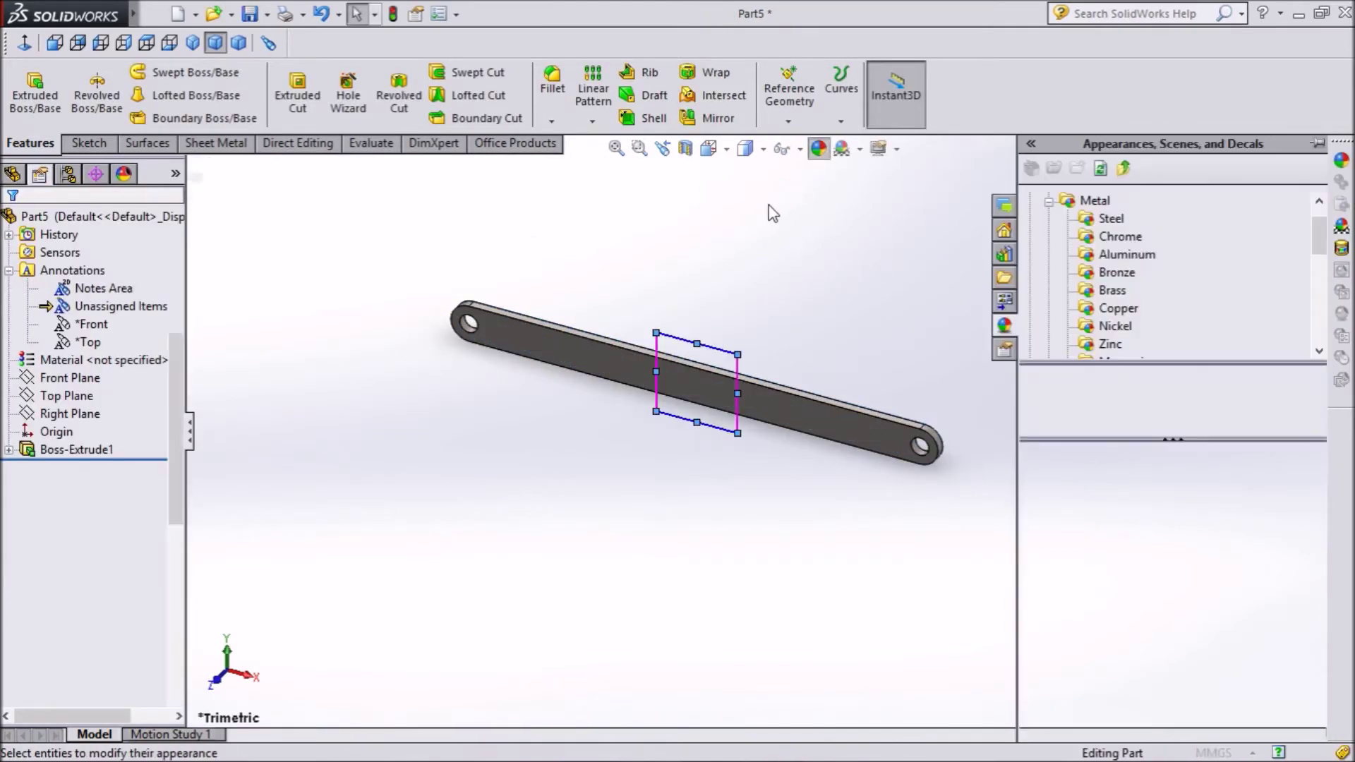
{"action": "left_click", "coordinate": [82, 665]}
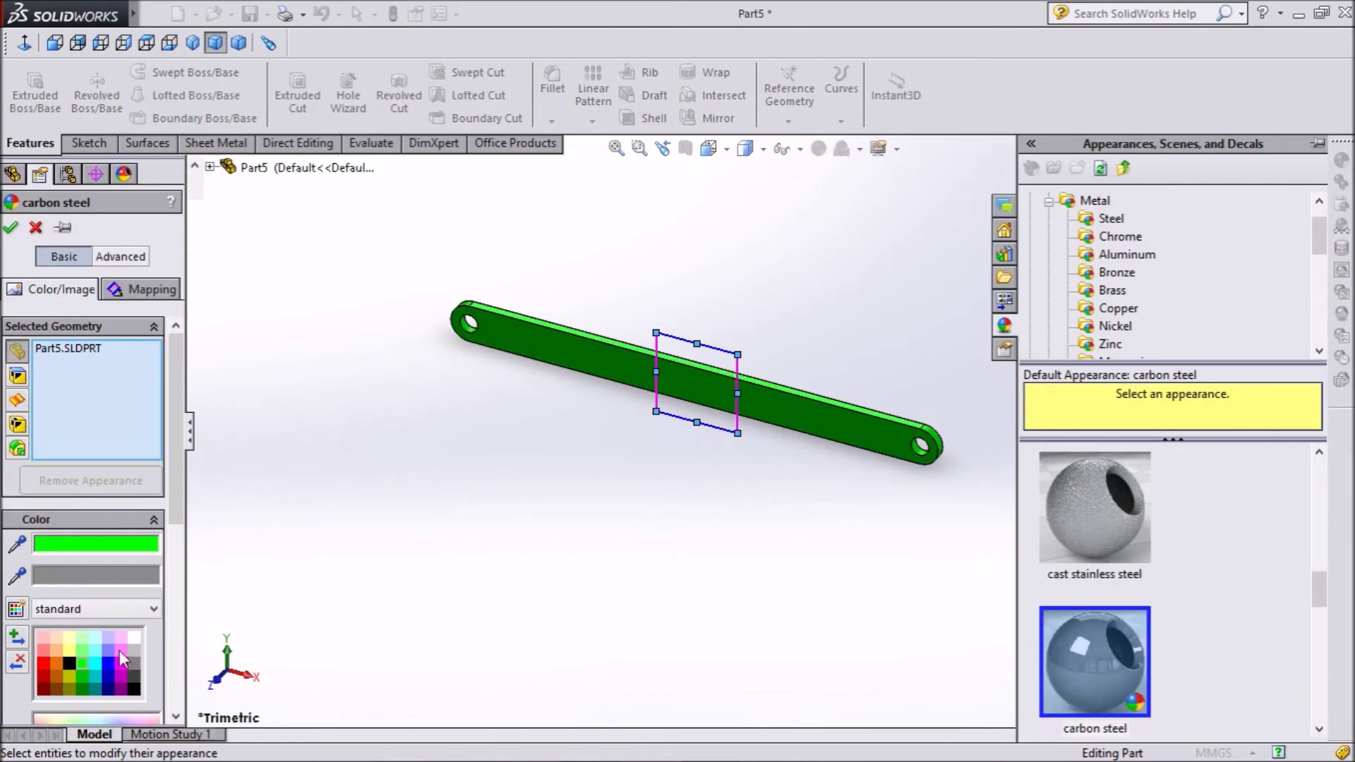
{"action": "left_click", "coordinate": [12, 228]}
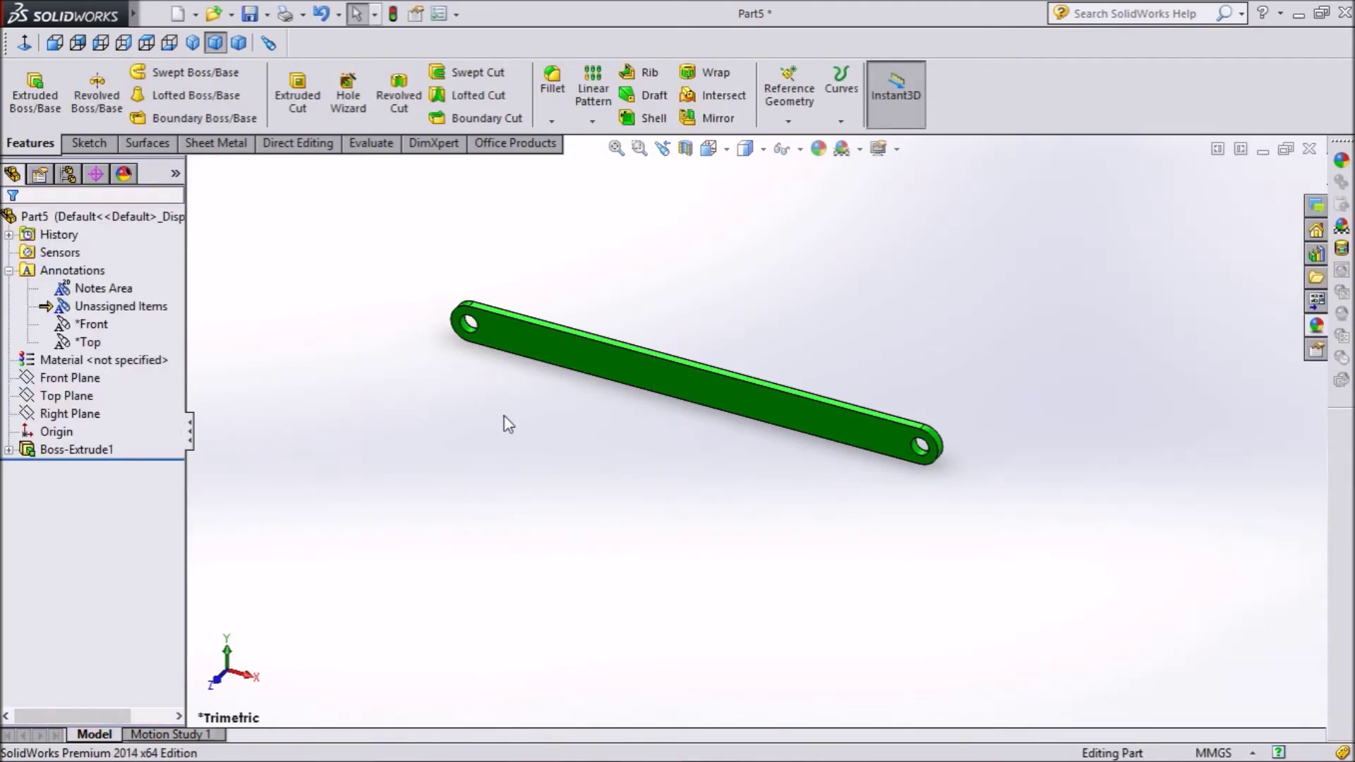
- Save the part as Part3 and close it
{"action": "left_click", "coordinate": [250, 14]}
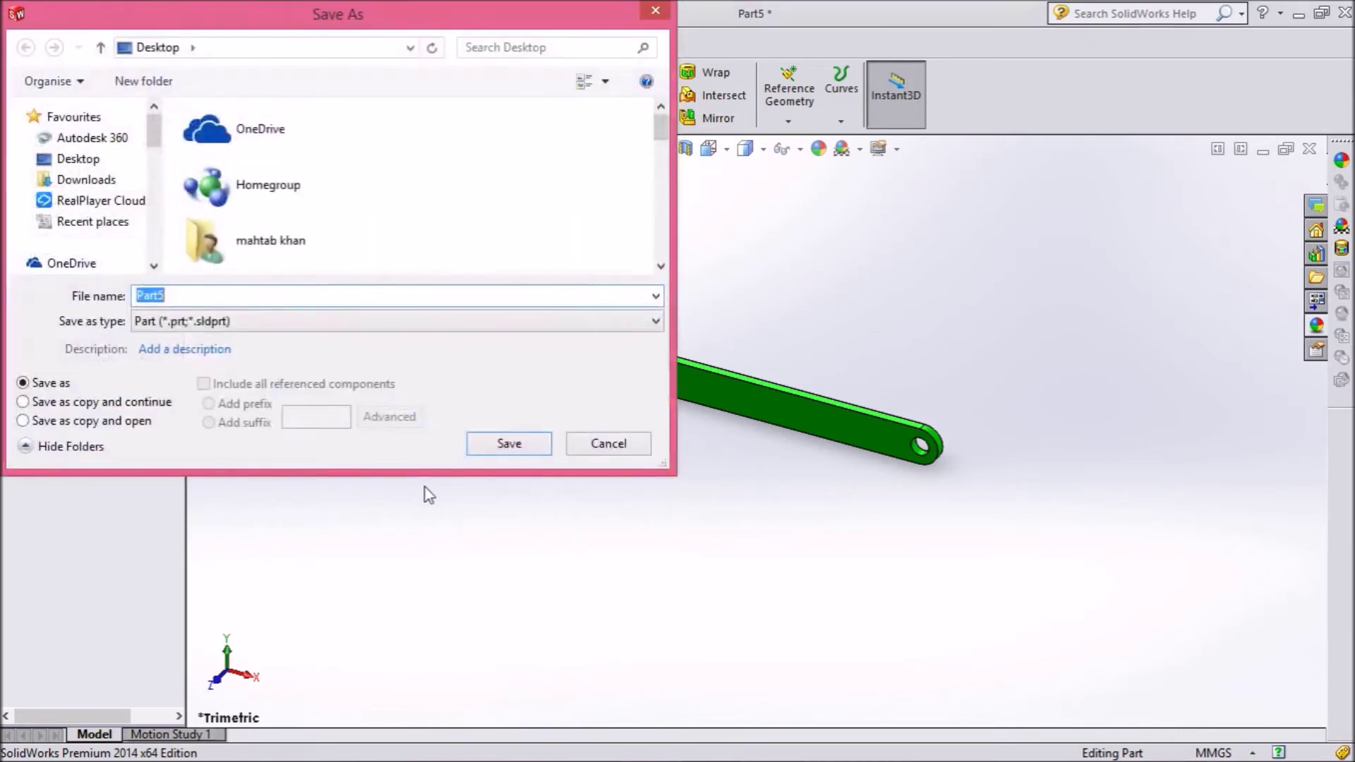
{"action": "type", "text": "Part"}
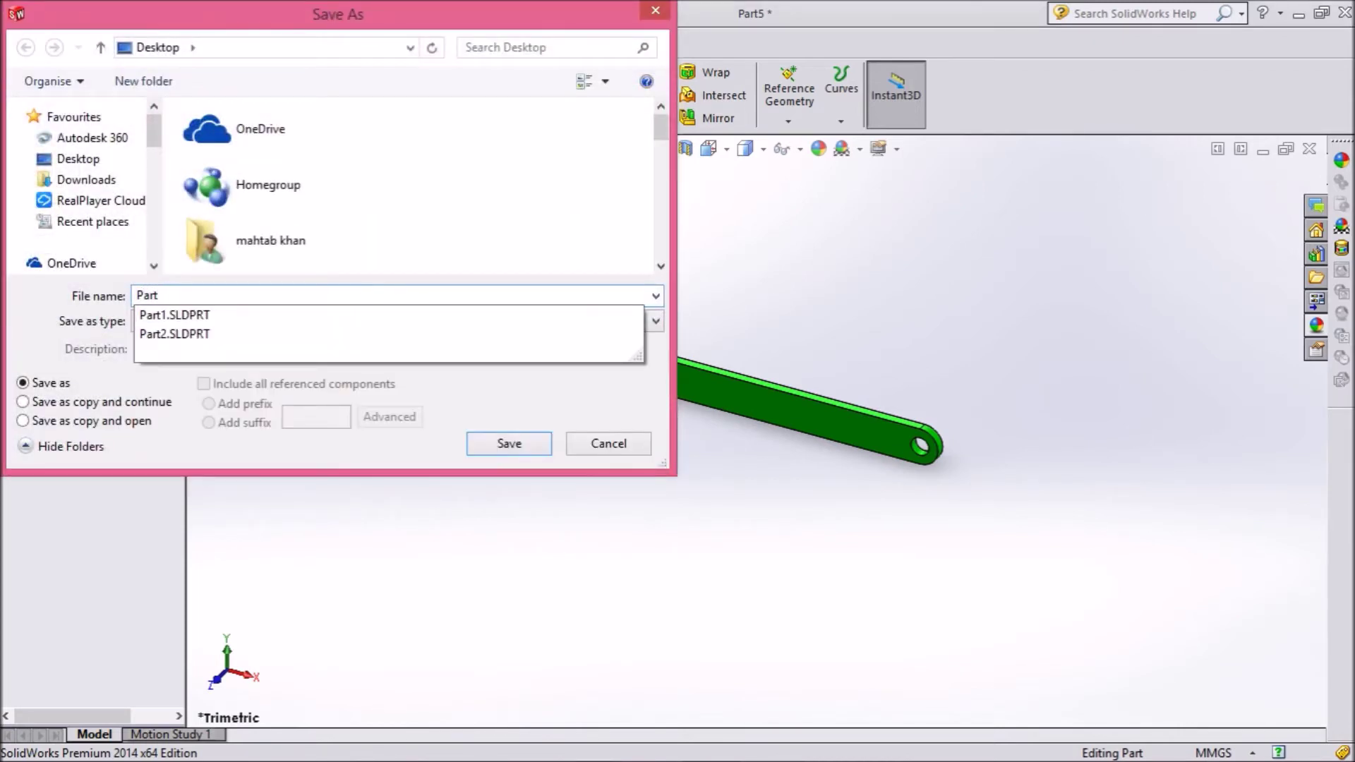
{"action": "type", "text": "3"}
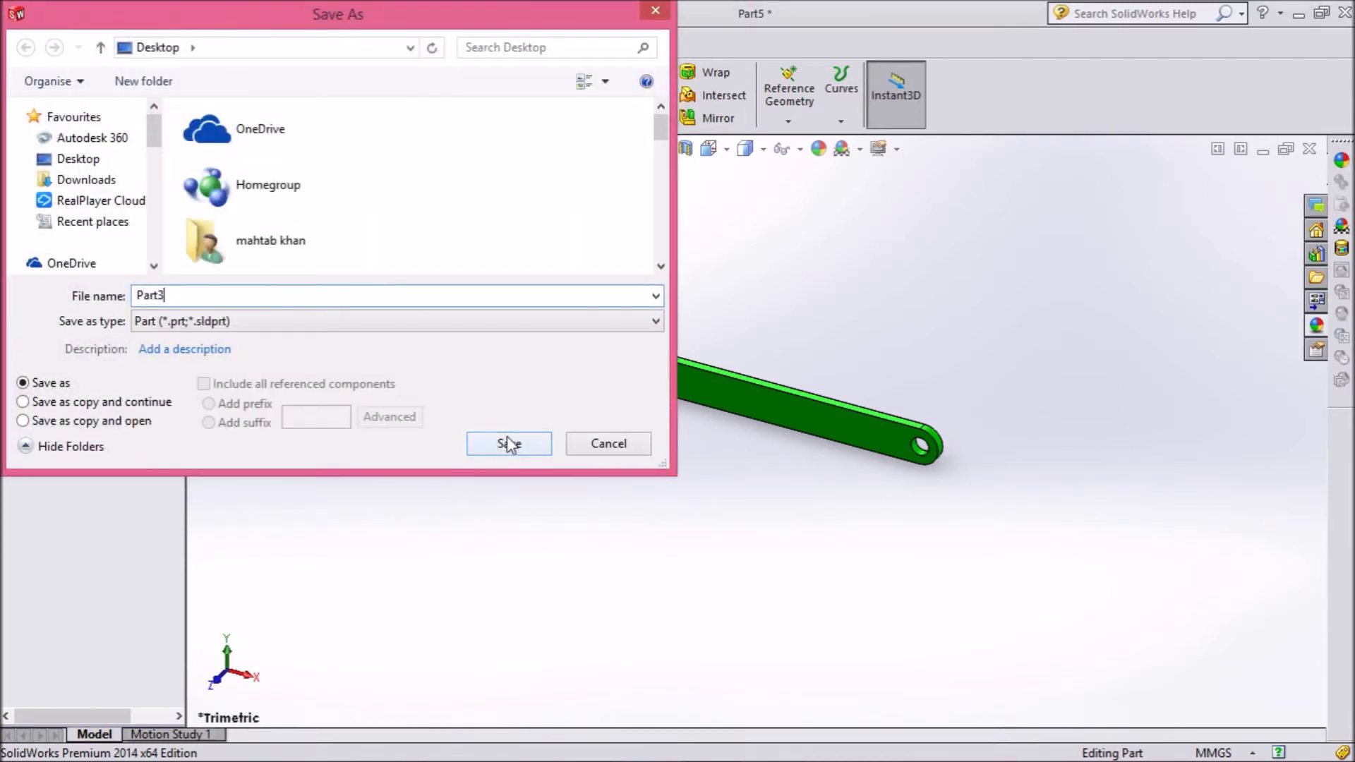
{"action": "left_click", "coordinate": [508, 443]}
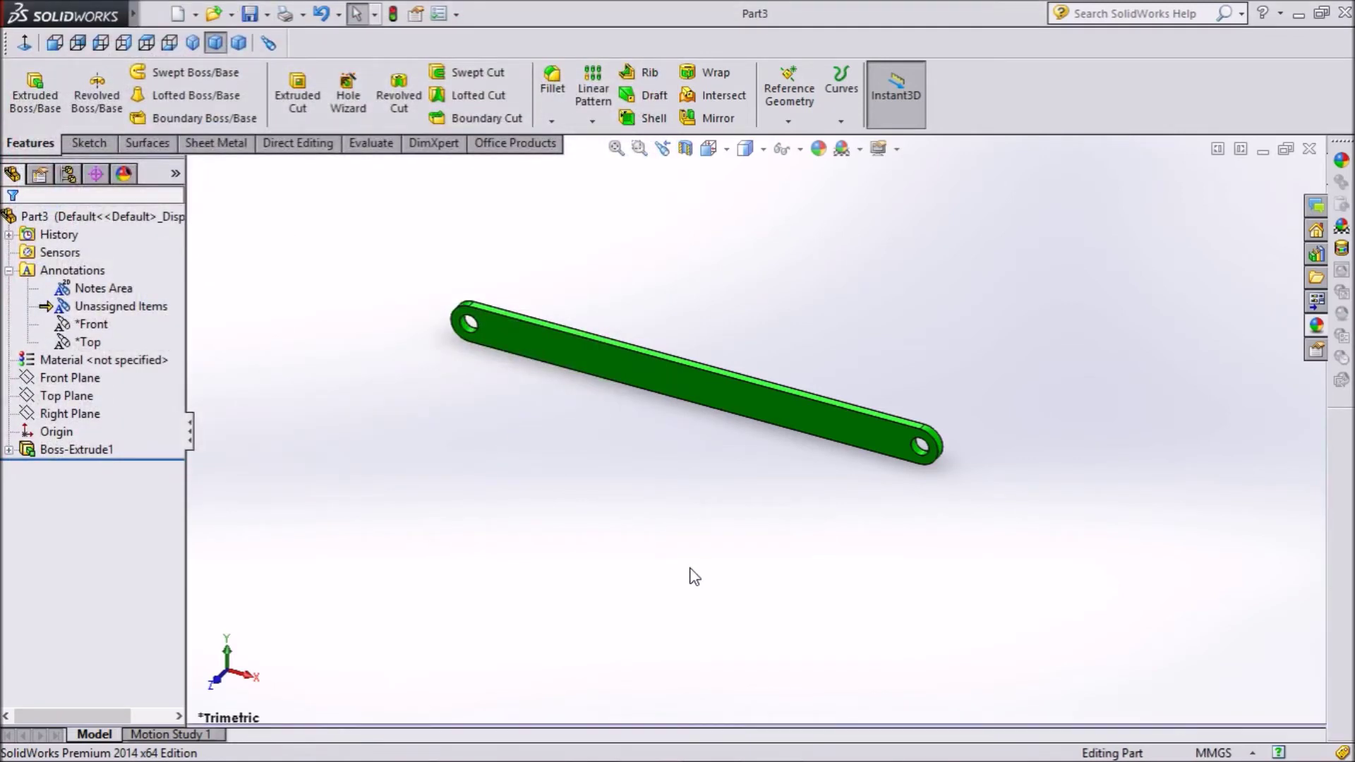
{"action": "key", "text": "ctrl+w"}
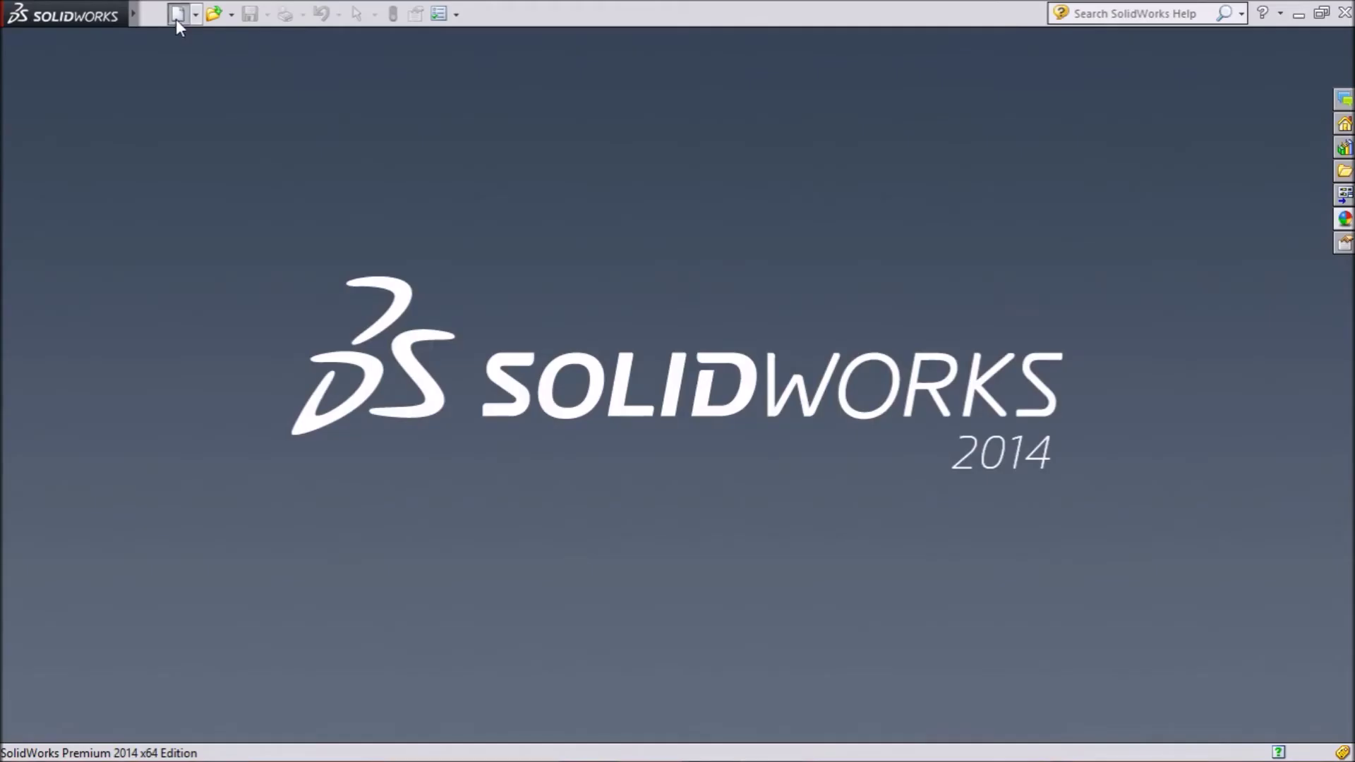
- Start a new assembly and choose Part1, Part2 and Part3 to insert
{"action": "left_click", "coordinate": [176, 17]}
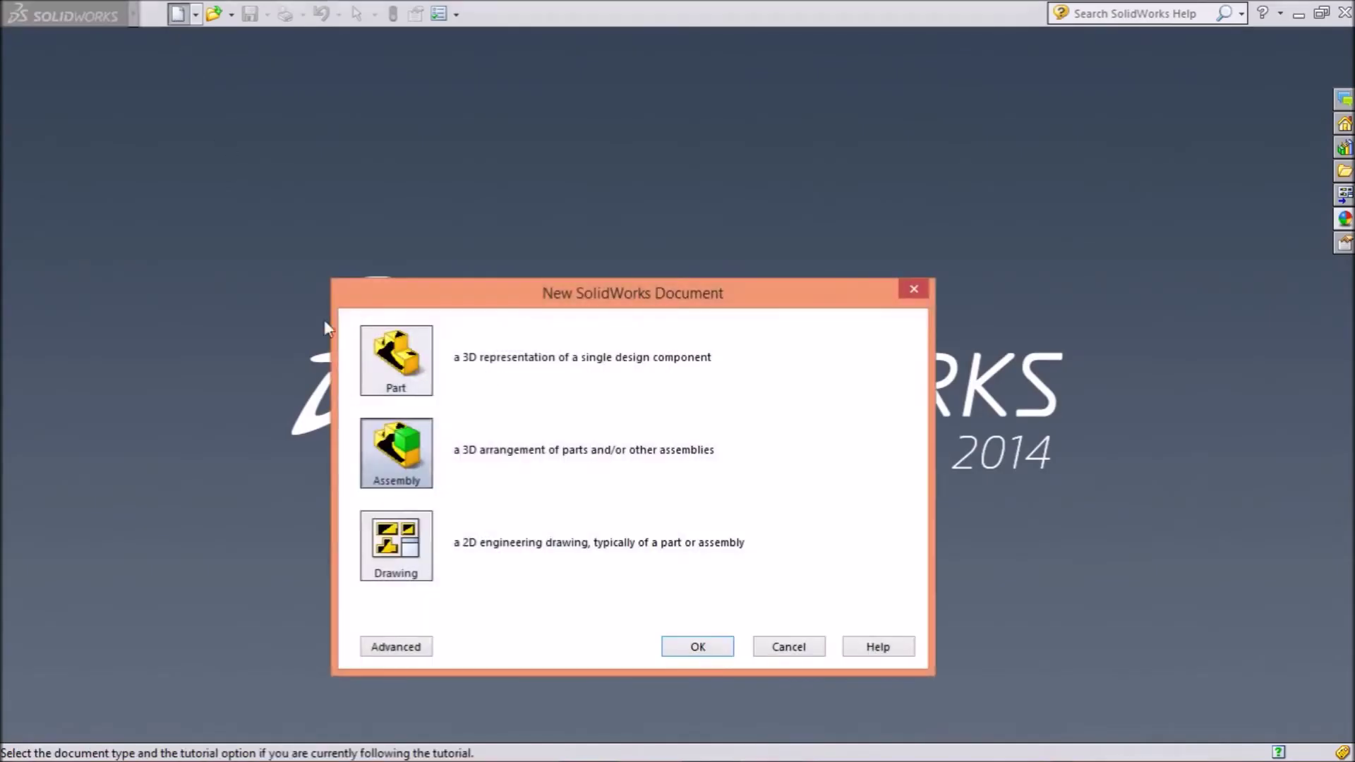
{"action": "left_click", "coordinate": [697, 645]}
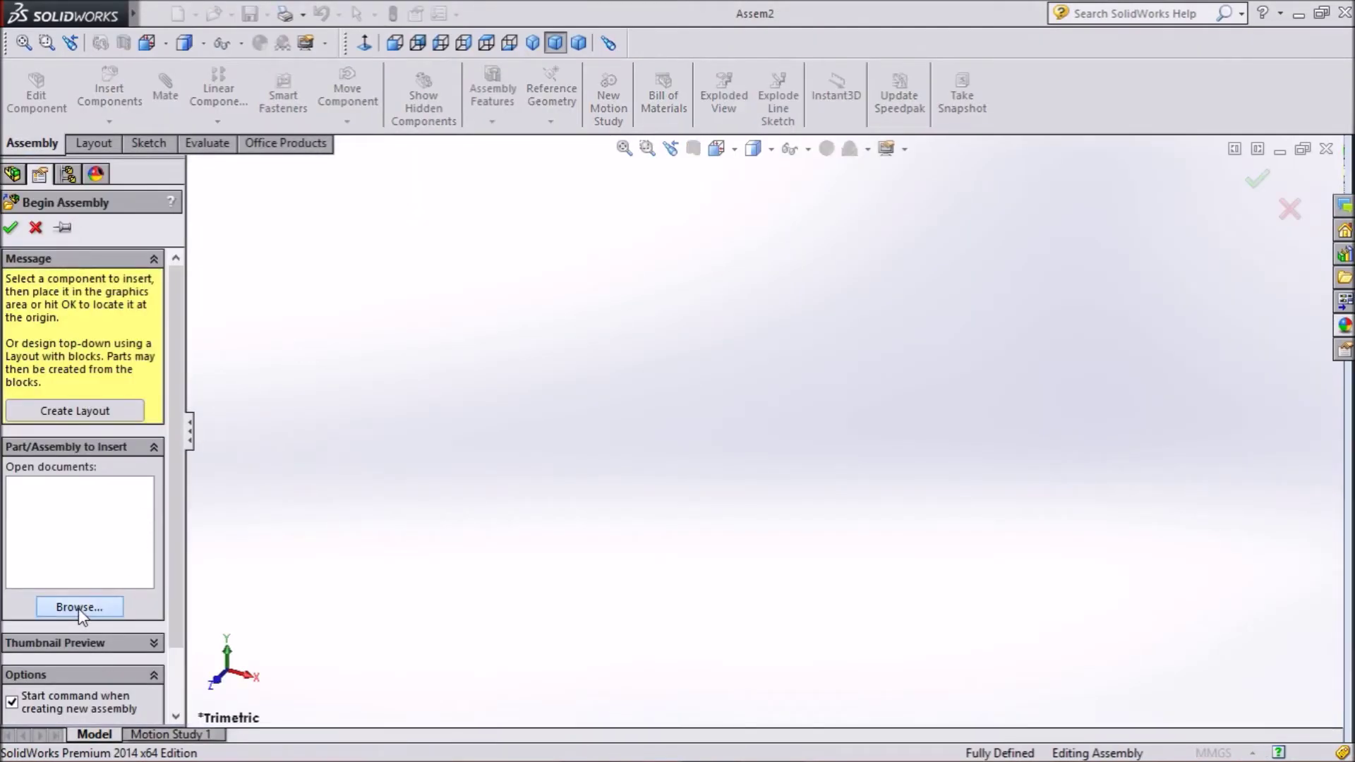
{"action": "left_click", "coordinate": [79, 609]}
{"action": "left_click_drag", "start_coordinate": [665, 145], "coordinate": [659, 330]}
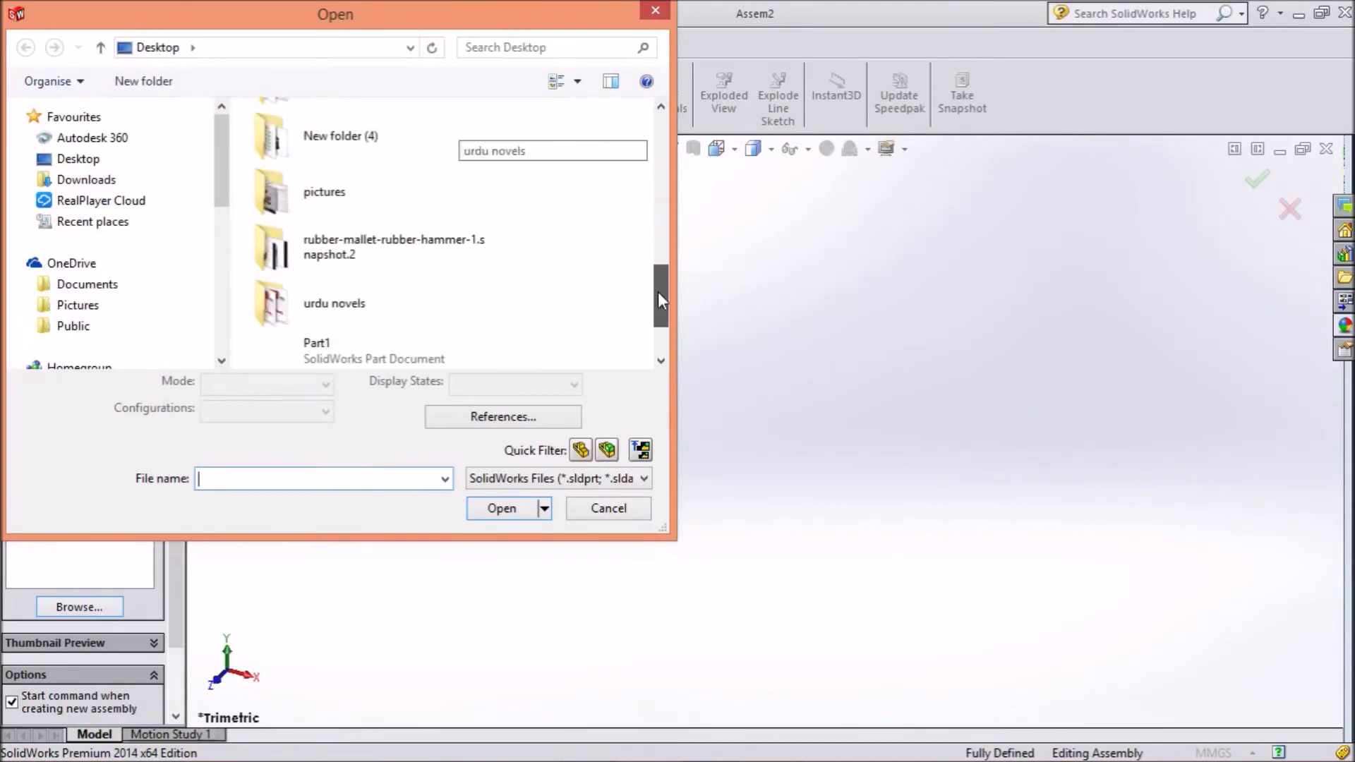
{"action": "left_click_drag", "start_coordinate": [531, 232], "coordinate": [378, 376]}
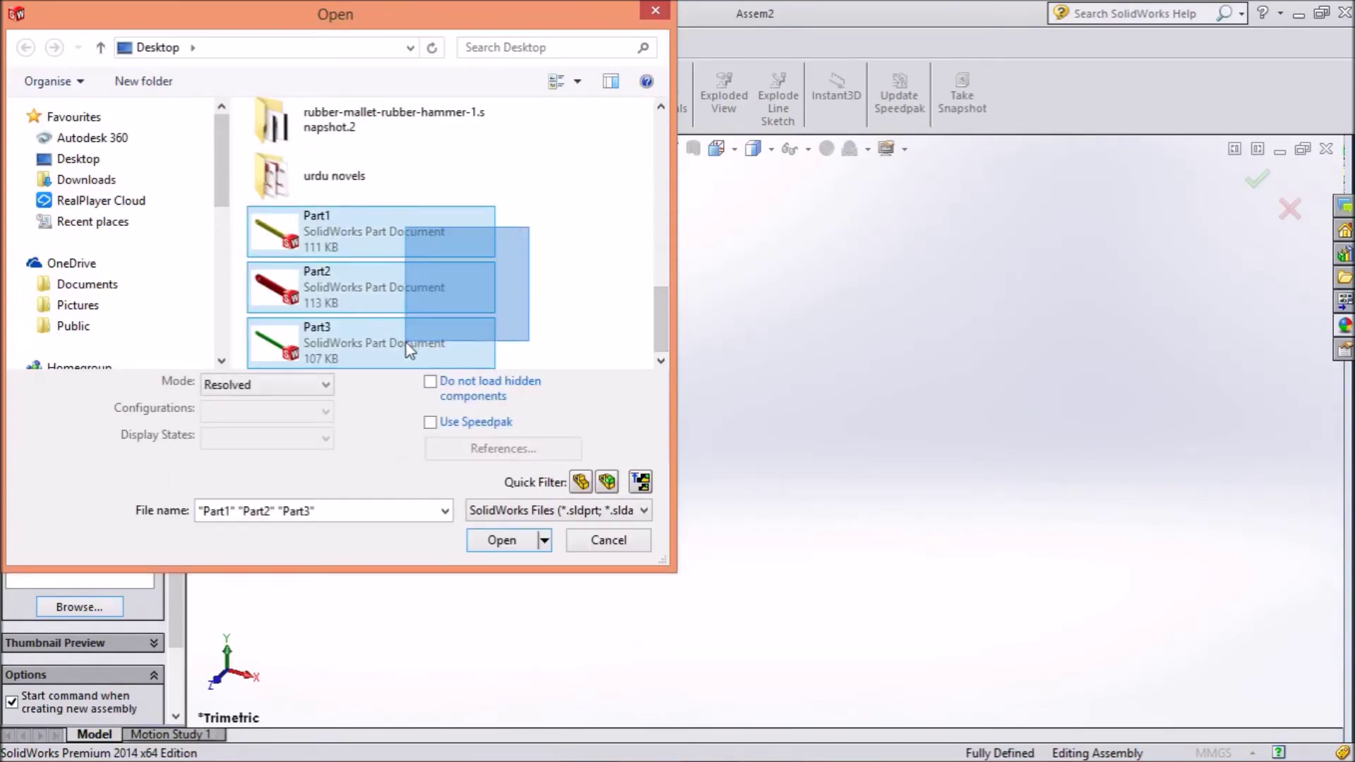
{"action": "left_click", "coordinate": [502, 542]}
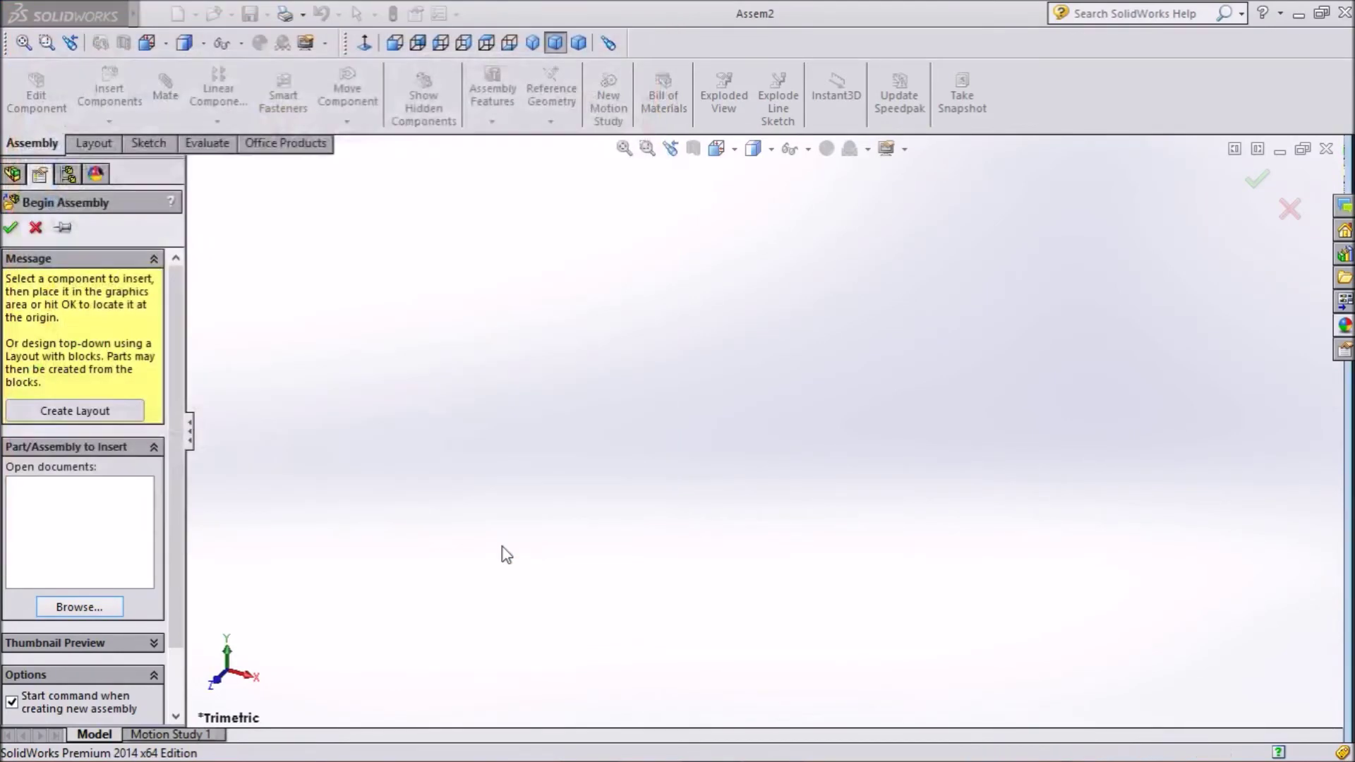
- Place the yellow, red and green links, plus a second copy of the yellow link
{"action": "left_click", "coordinate": [736, 449]}
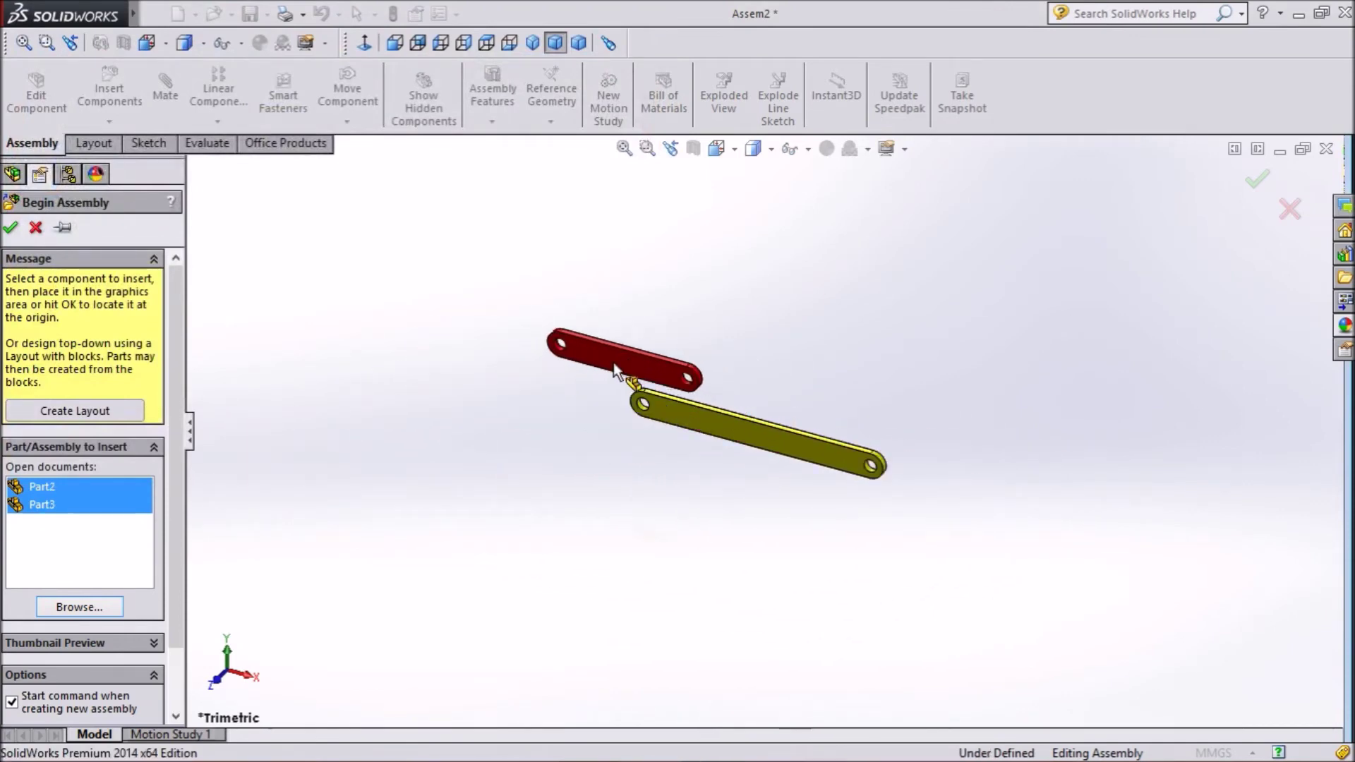
{"action": "left_click", "coordinate": [529, 355]}
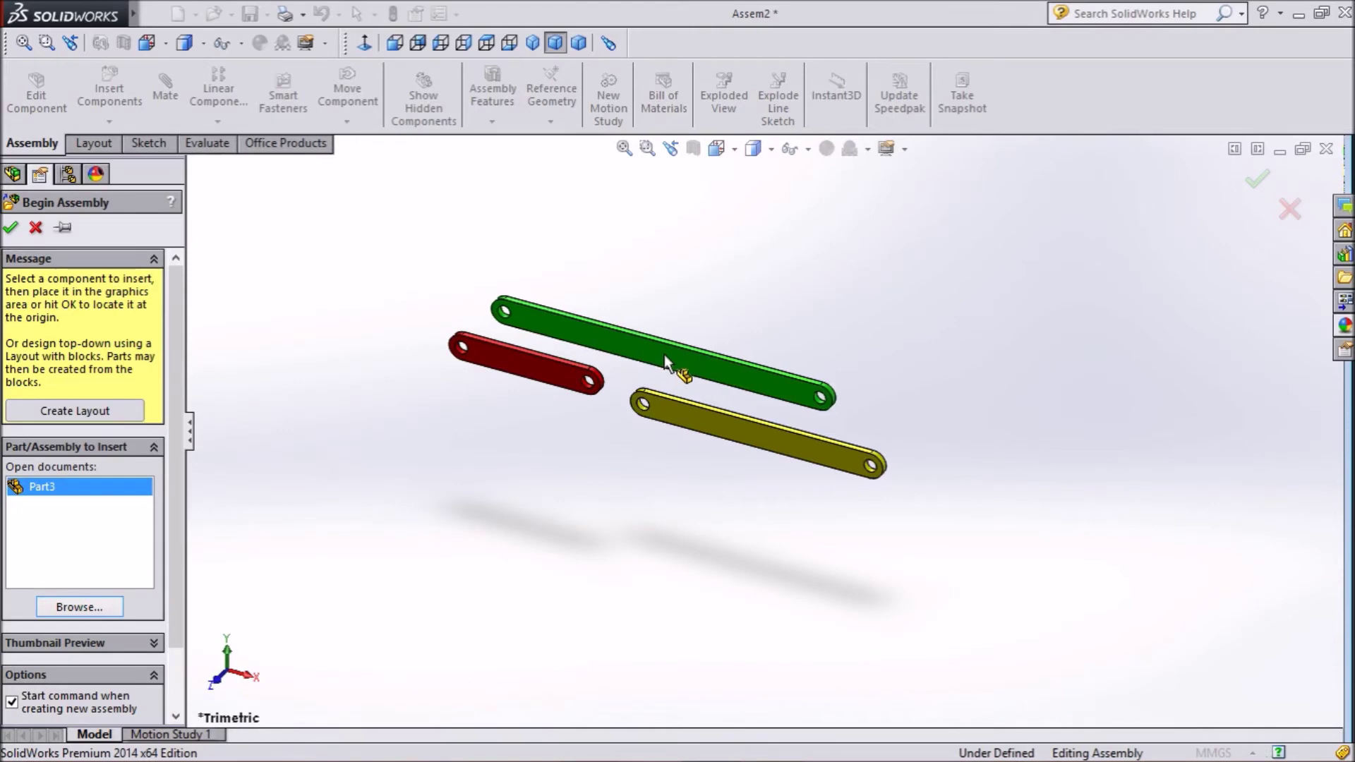
{"action": "left_click", "coordinate": [775, 301]}
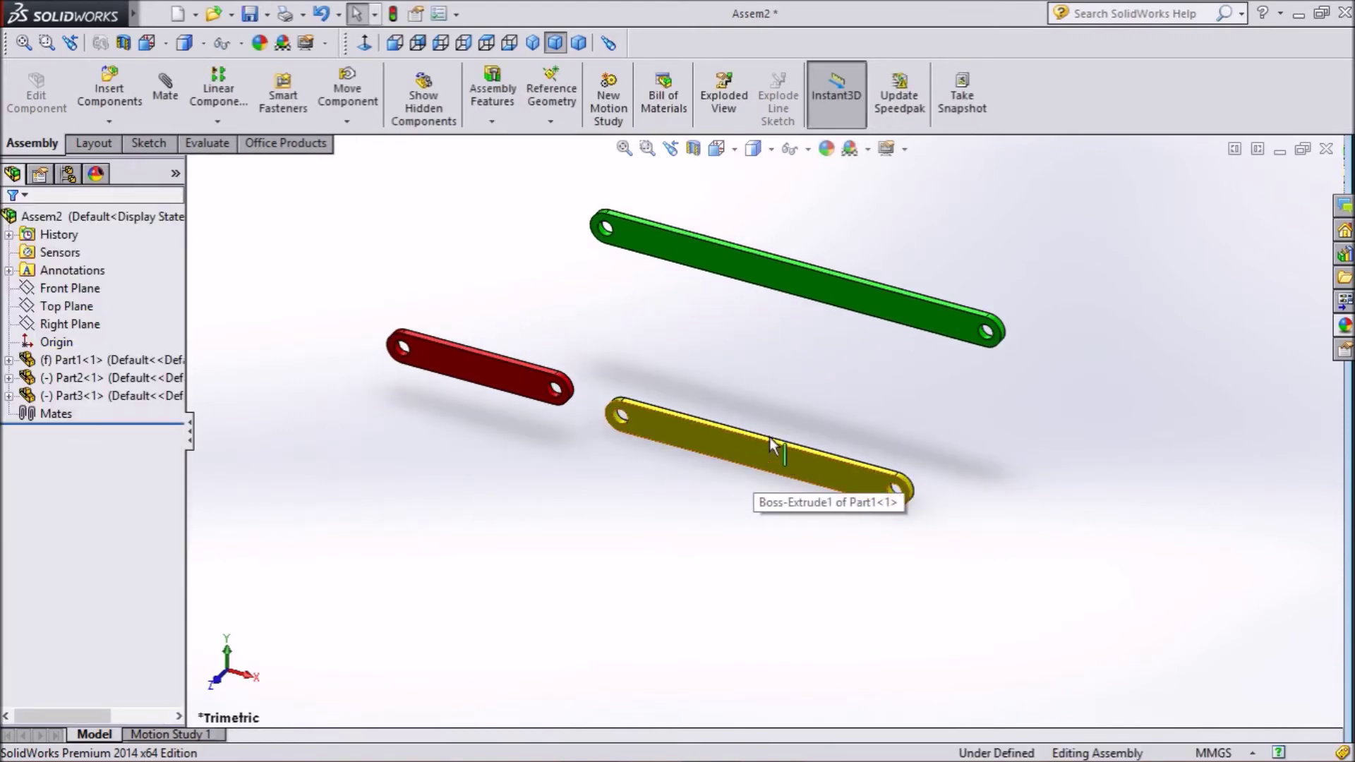
{"action": "left_click_drag", "start_coordinate": [805, 480], "coordinate": [785, 555], "text": "ctrl"}
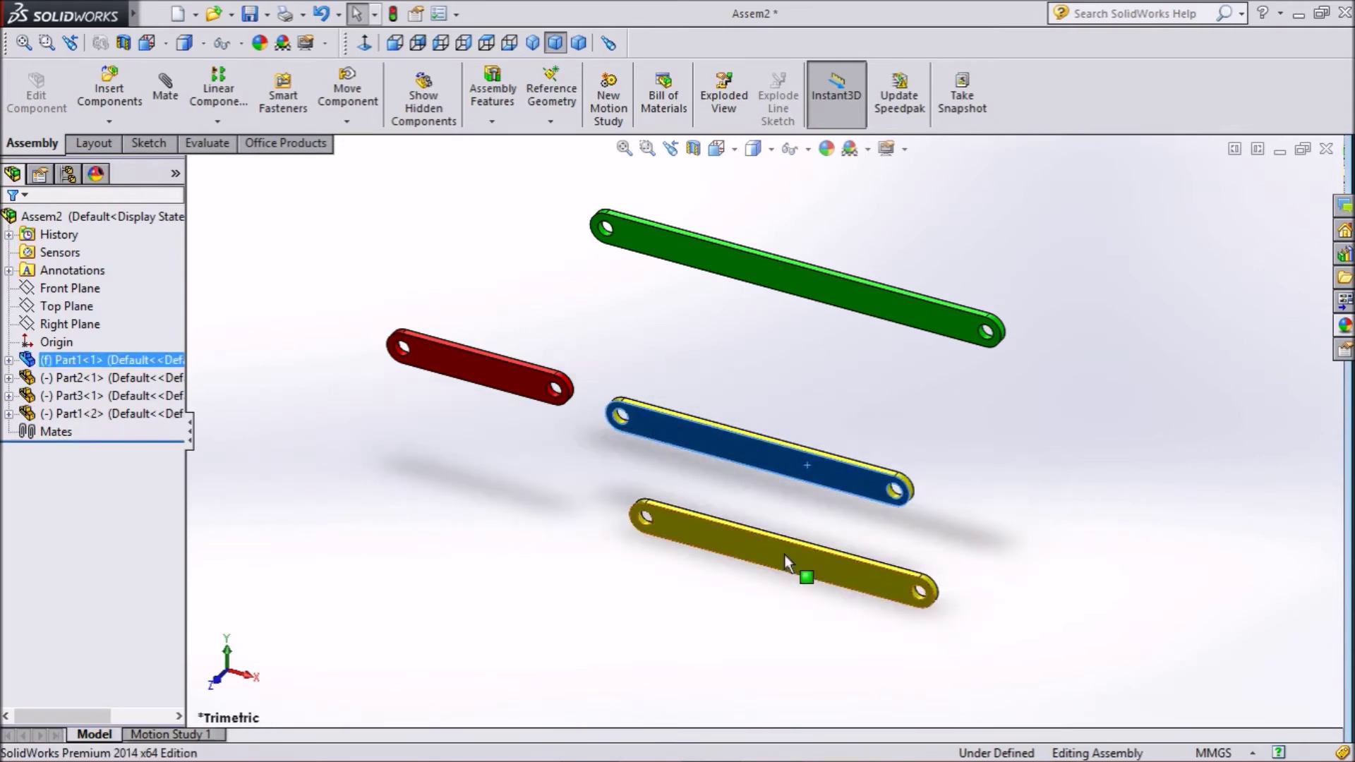
{"action": "left_click", "coordinate": [848, 435]}
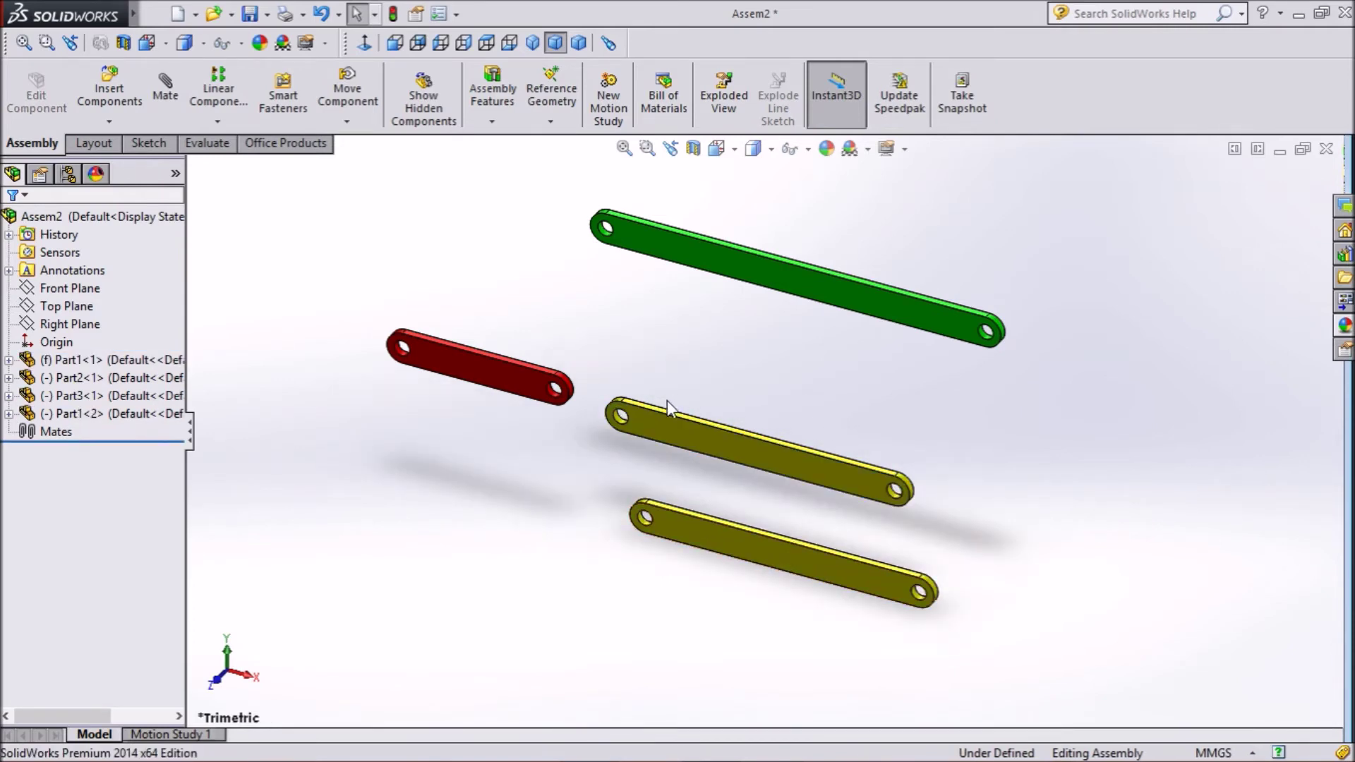
{"action": "scroll", "coordinate": [637, 433], "scroll_direction": "down", "scroll_amount": 2}
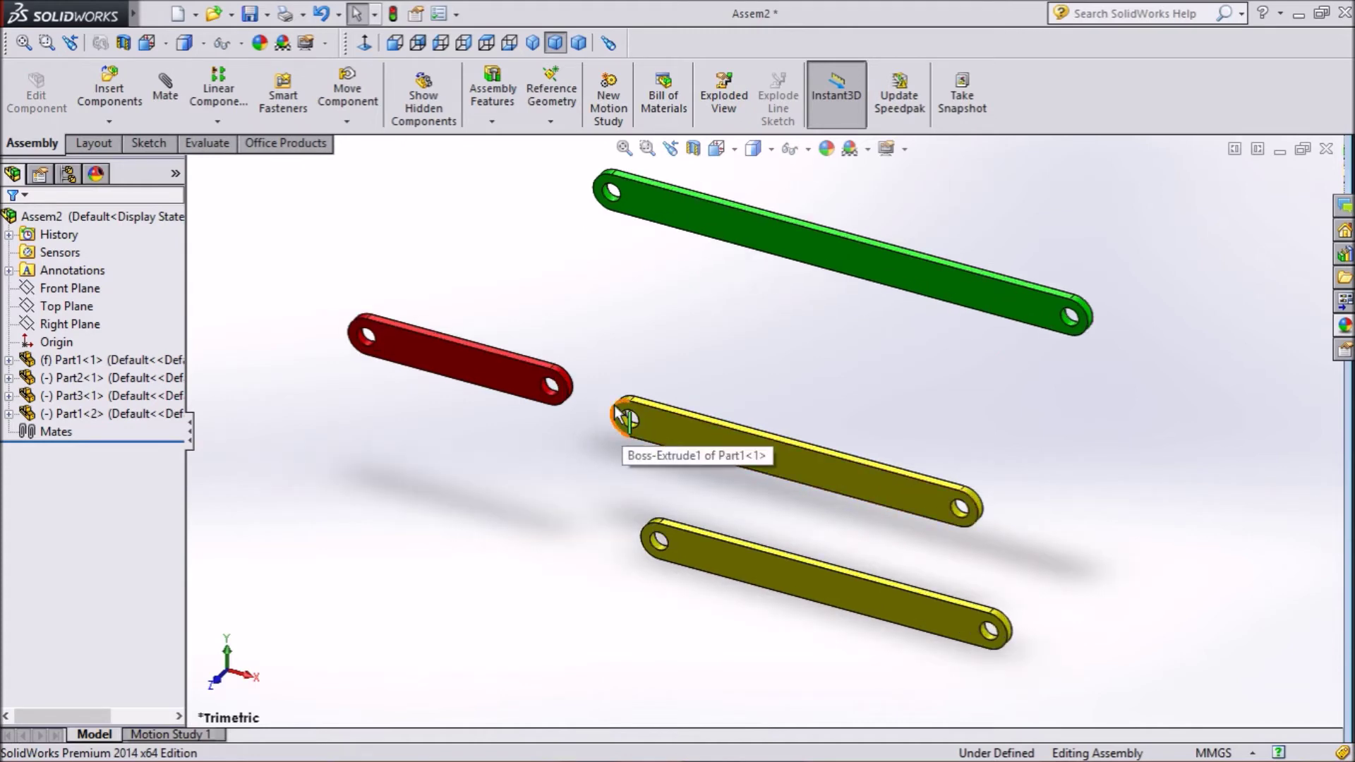
{"action": "left_click", "coordinate": [163, 91]}
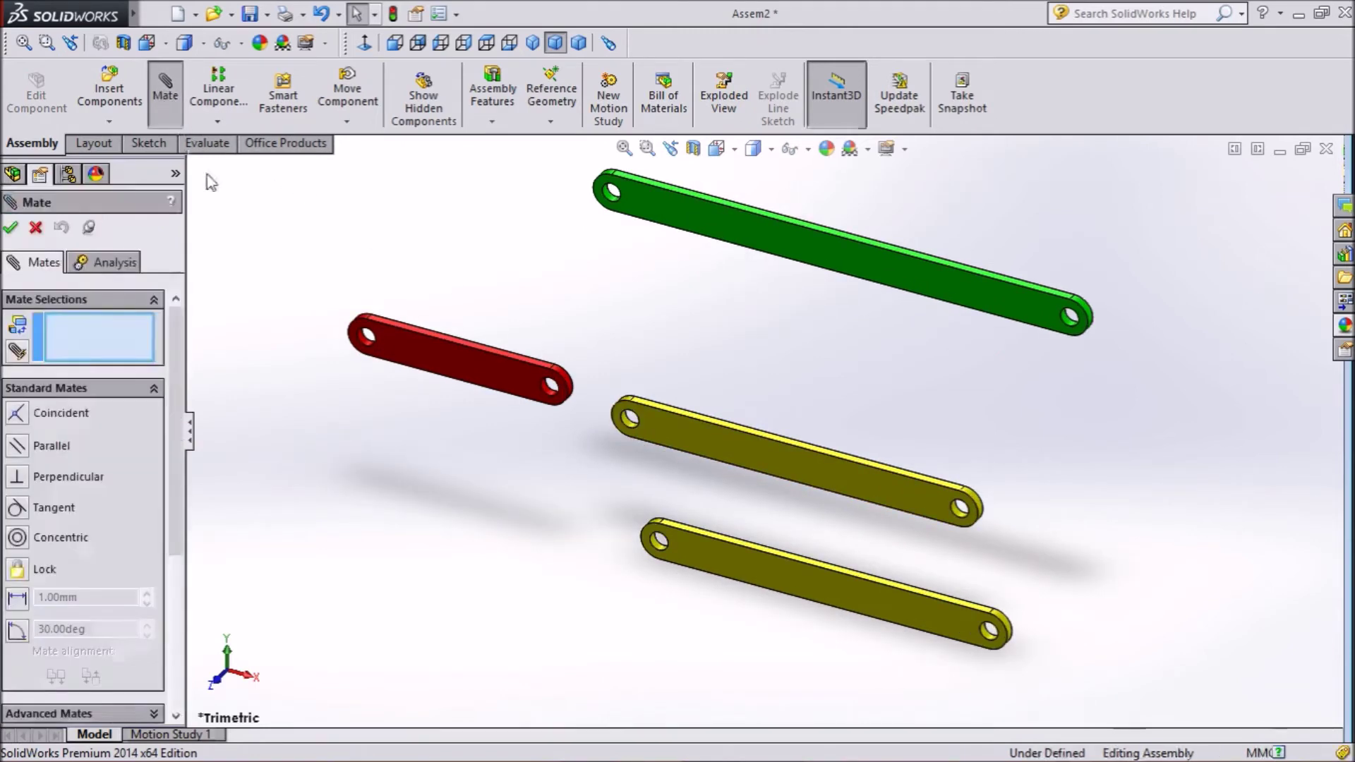
- Mate the red link's end hole coincident to a yellow link's hole and swing it up
{"action": "scroll", "coordinate": [600, 440], "scroll_direction": "down", "scroll_amount": 2}
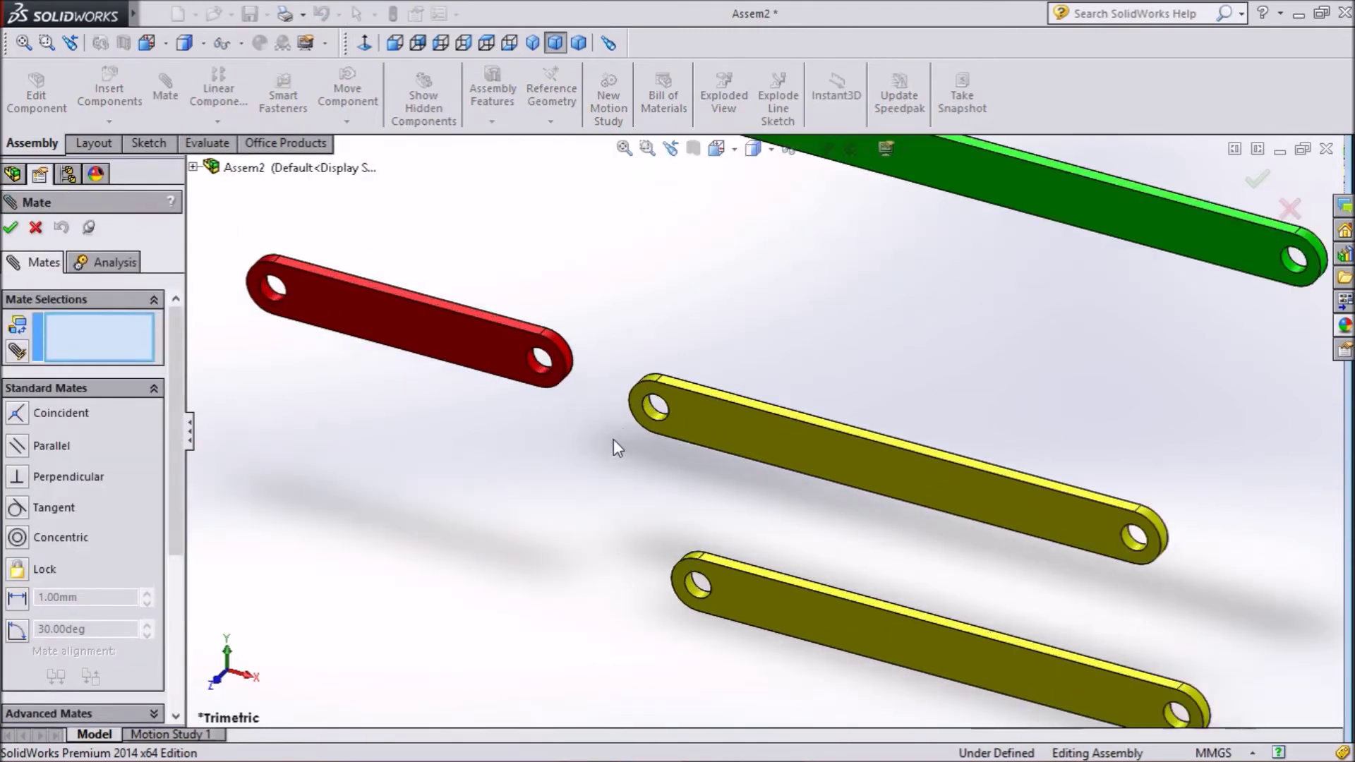
{"action": "left_click", "coordinate": [659, 421]}
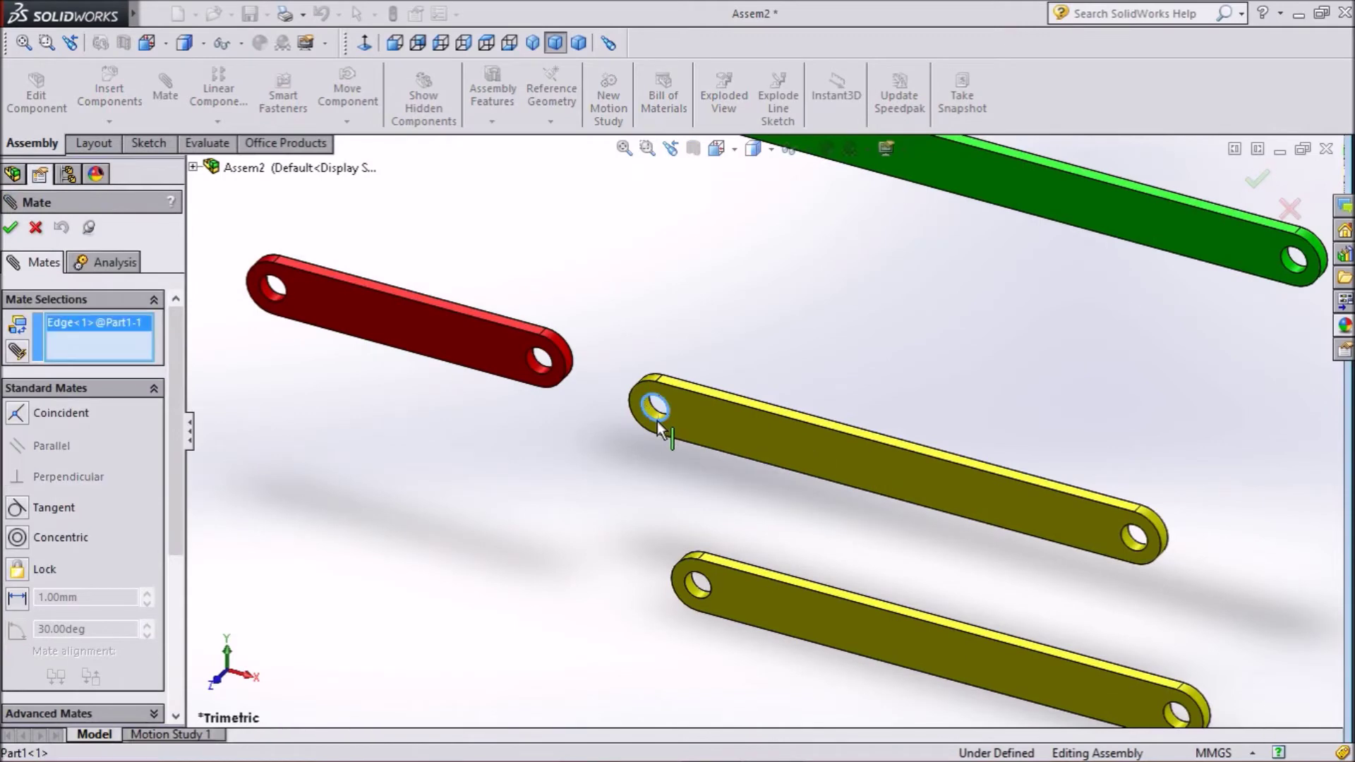
{"action": "left_click", "coordinate": [539, 367]}
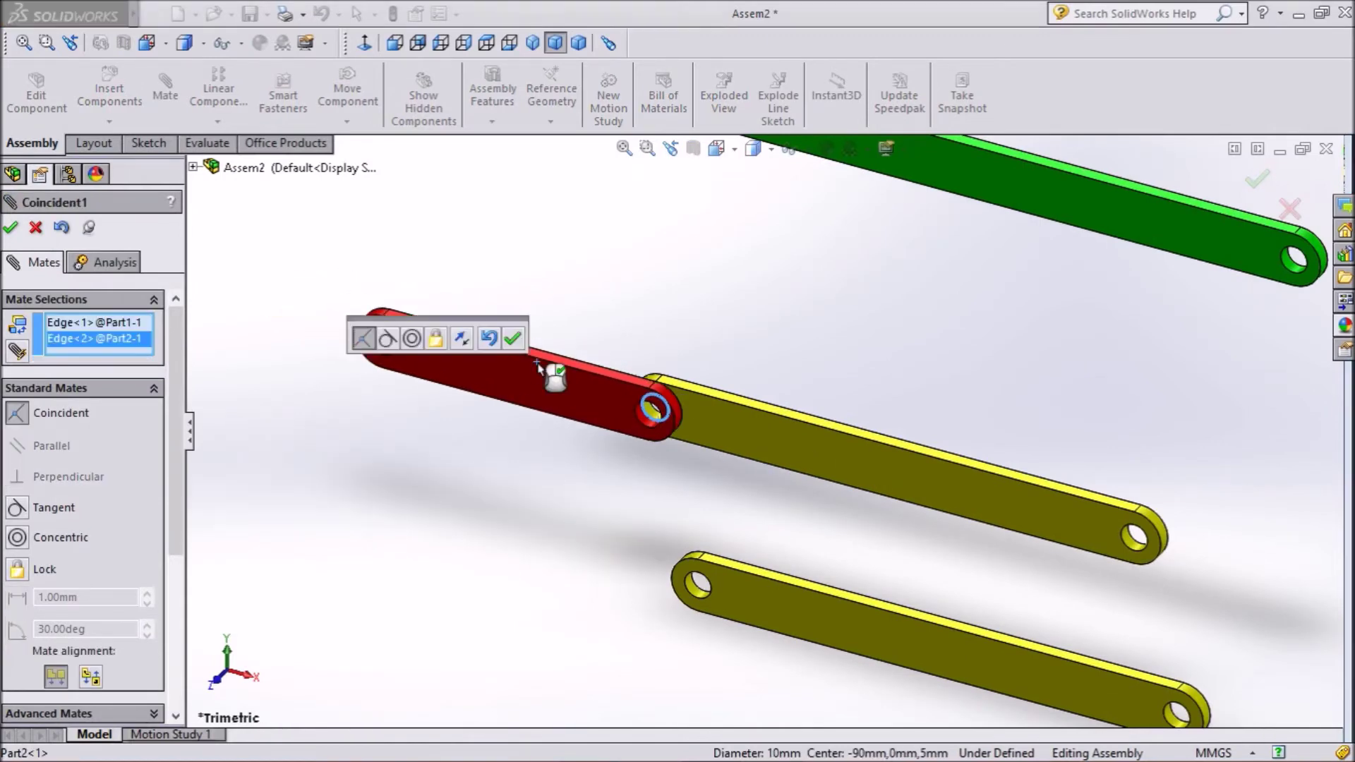
{"action": "left_click", "coordinate": [514, 340]}
{"action": "mouse_move", "coordinate": [431, 374]}
{"action": "left_mouse_down"}
{"action": "mouse_move", "coordinate": [535, 244]}
{"action": "mouse_move", "coordinate": [570, 240]}
{"action": "mouse_move", "coordinate": [515, 244]}
{"action": "mouse_move", "coordinate": [438, 315]}
{"action": "left_mouse_up"}
- Mate the green link's end hole coincident to the red link's free hole, then swing it up
{"action": "key", "text": "ctrl+Right"}
{"action": "key", "text": "z"}
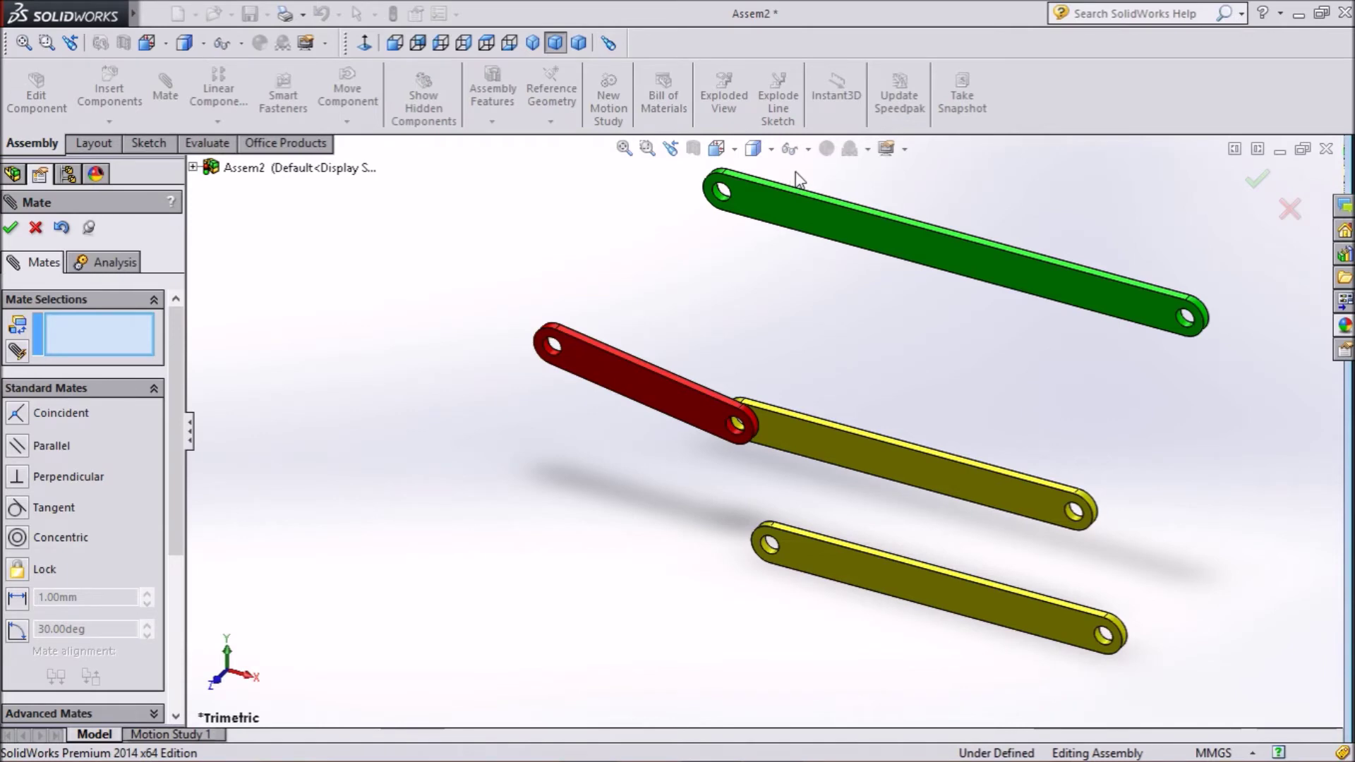
{"action": "scroll", "coordinate": [797, 180], "scroll_direction": "down", "scroll_amount": 1}
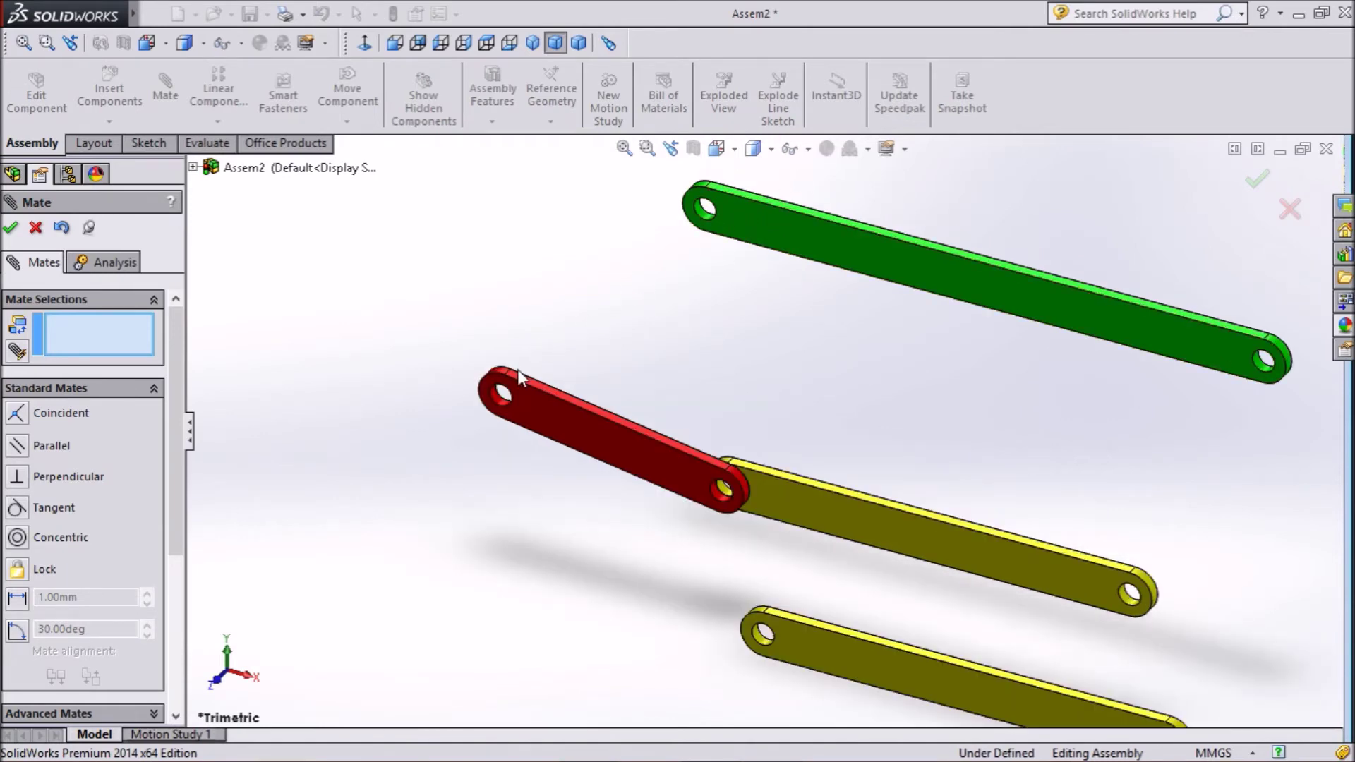
{"action": "left_click", "coordinate": [504, 413]}
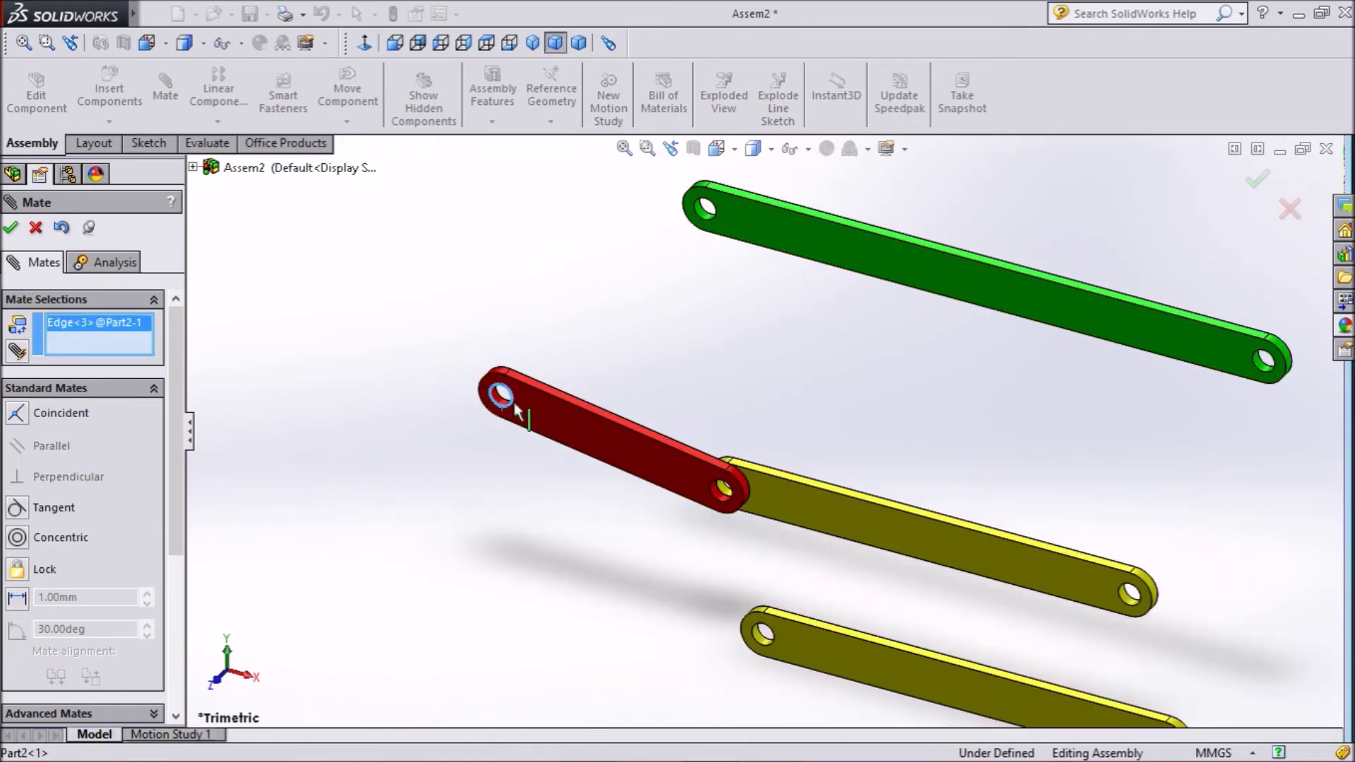
{"action": "left_click", "coordinate": [706, 210]}
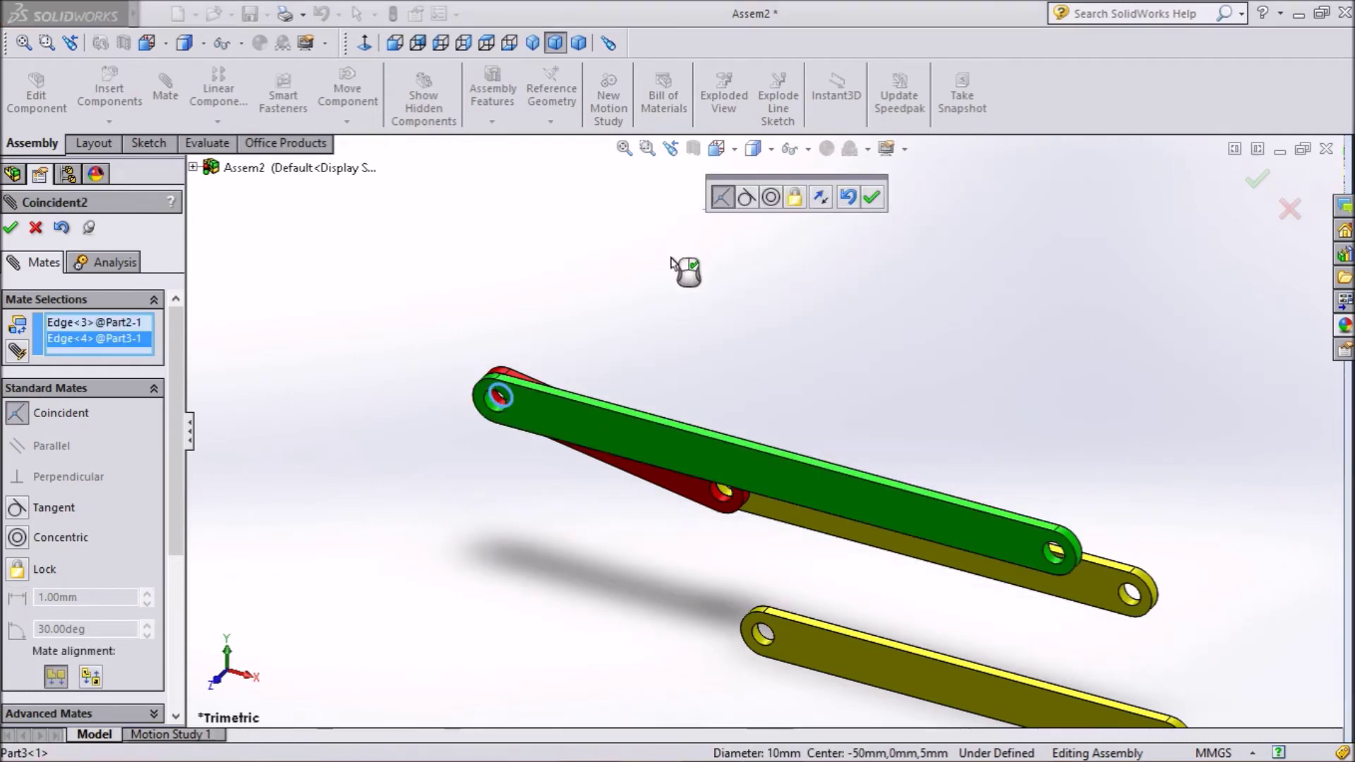
{"action": "left_click", "coordinate": [872, 200]}
{"action": "left_click_drag", "start_coordinate": [754, 464], "coordinate": [907, 260]}
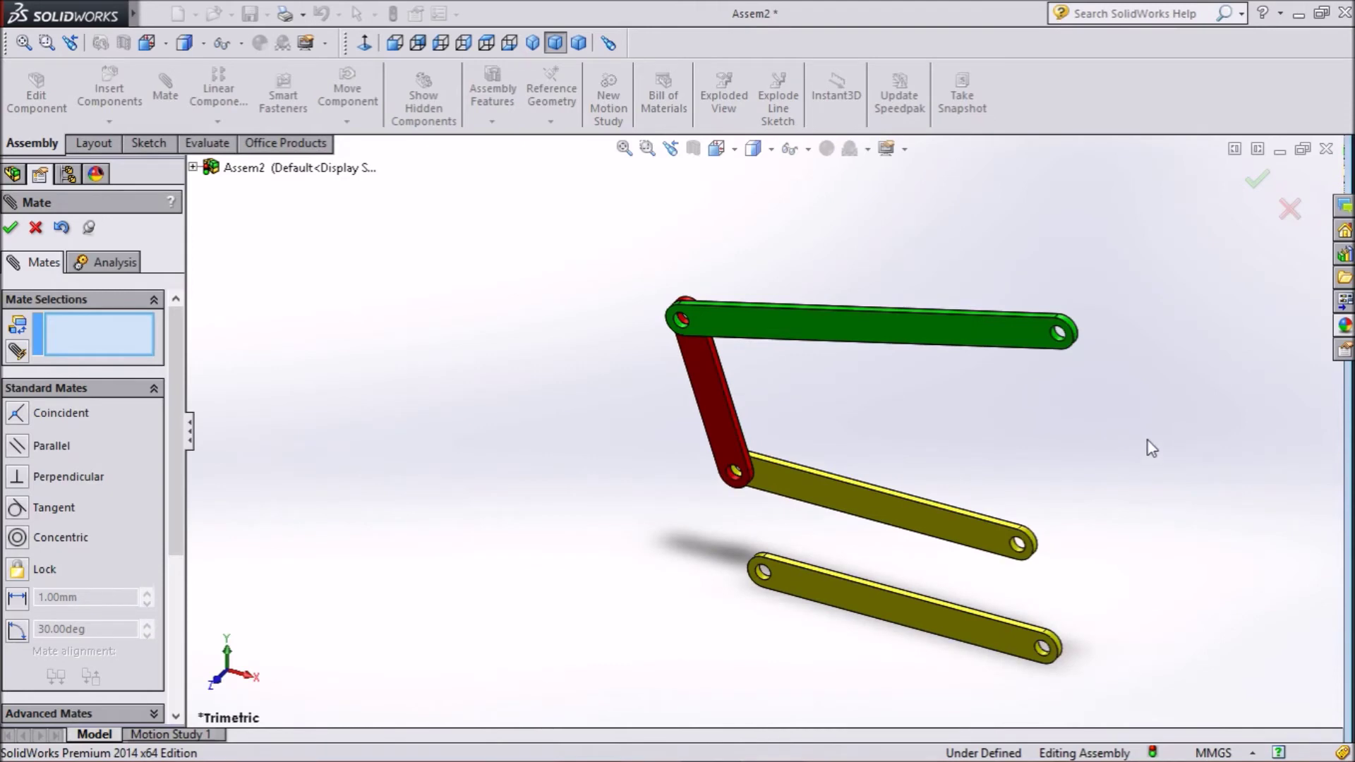
- Swing the green link up and to the left
{"action": "scroll", "coordinate": [1152, 449], "scroll_direction": "down", "scroll_amount": 2}
{"action": "scroll", "coordinate": [1062, 465], "scroll_direction": "up", "scroll_amount": 2}
{"action": "scroll", "coordinate": [987, 454], "scroll_direction": "down", "scroll_amount": 1}
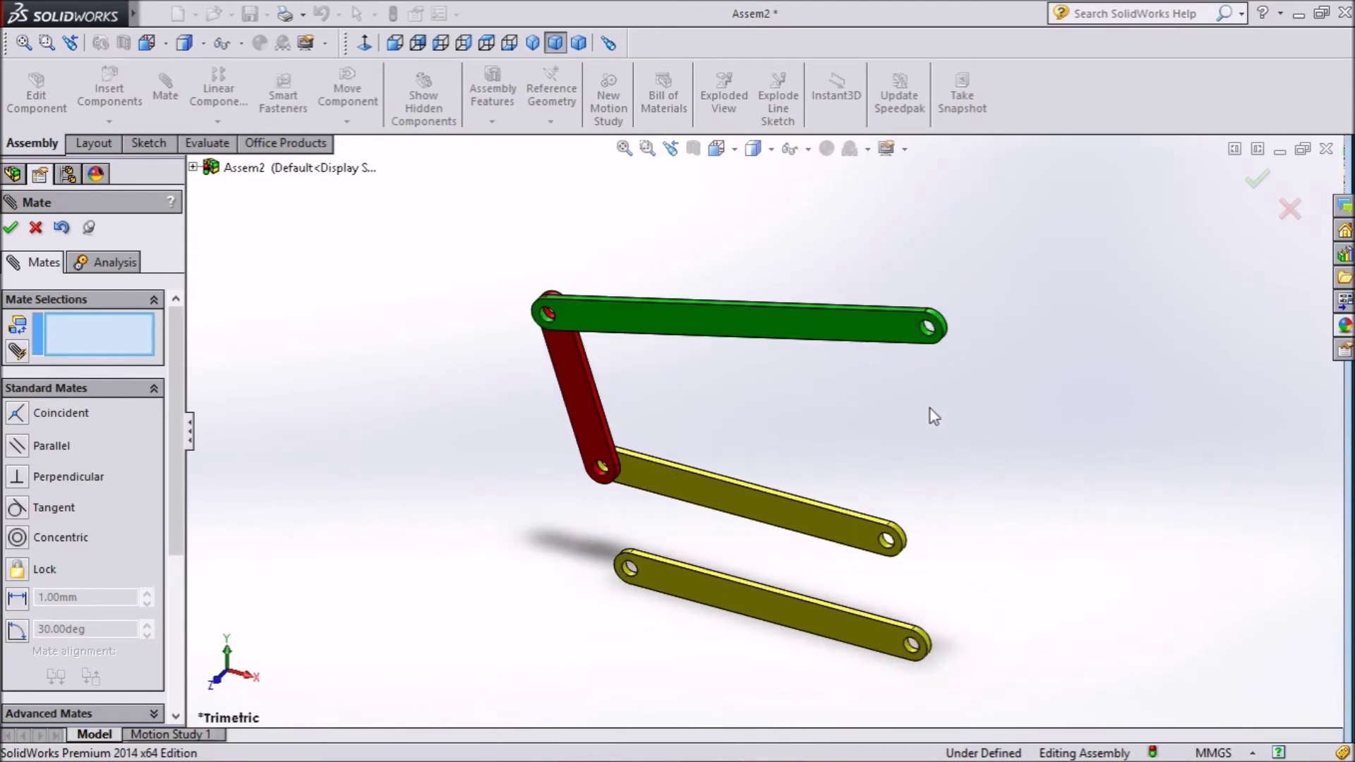
{"action": "left_click", "coordinate": [879, 303]}
{"action": "mouse_move", "coordinate": [879, 294]}
{"action": "left_mouse_down"}
{"action": "mouse_move", "coordinate": [620, 313]}
{"action": "mouse_move", "coordinate": [752, 275]}
{"action": "mouse_move", "coordinate": [803, 240]}
{"action": "mouse_move", "coordinate": [824, 247]}
{"action": "left_mouse_up"}
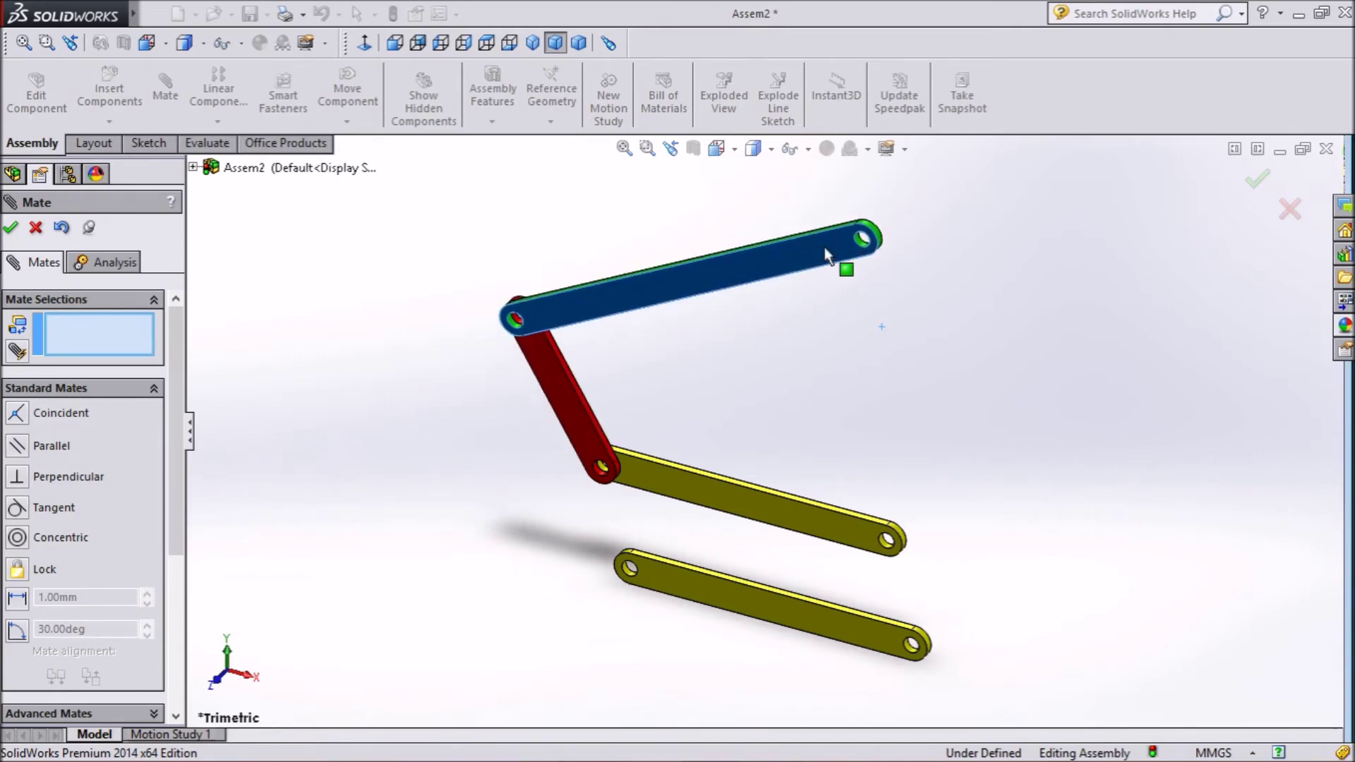
{"action": "scroll", "coordinate": [810, 617], "scroll_direction": "down", "scroll_amount": 2}
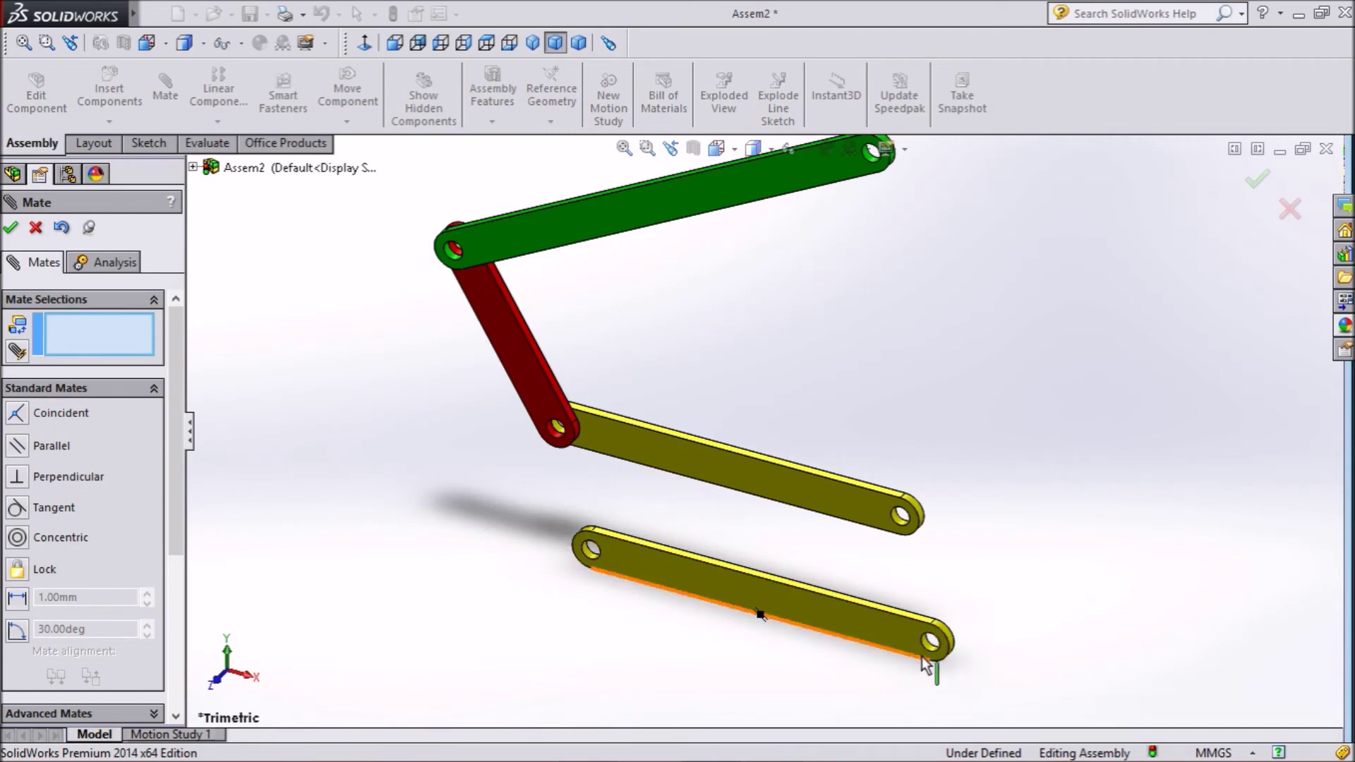
{"action": "scroll", "coordinate": [918, 648], "scroll_direction": "down", "scroll_amount": 2}
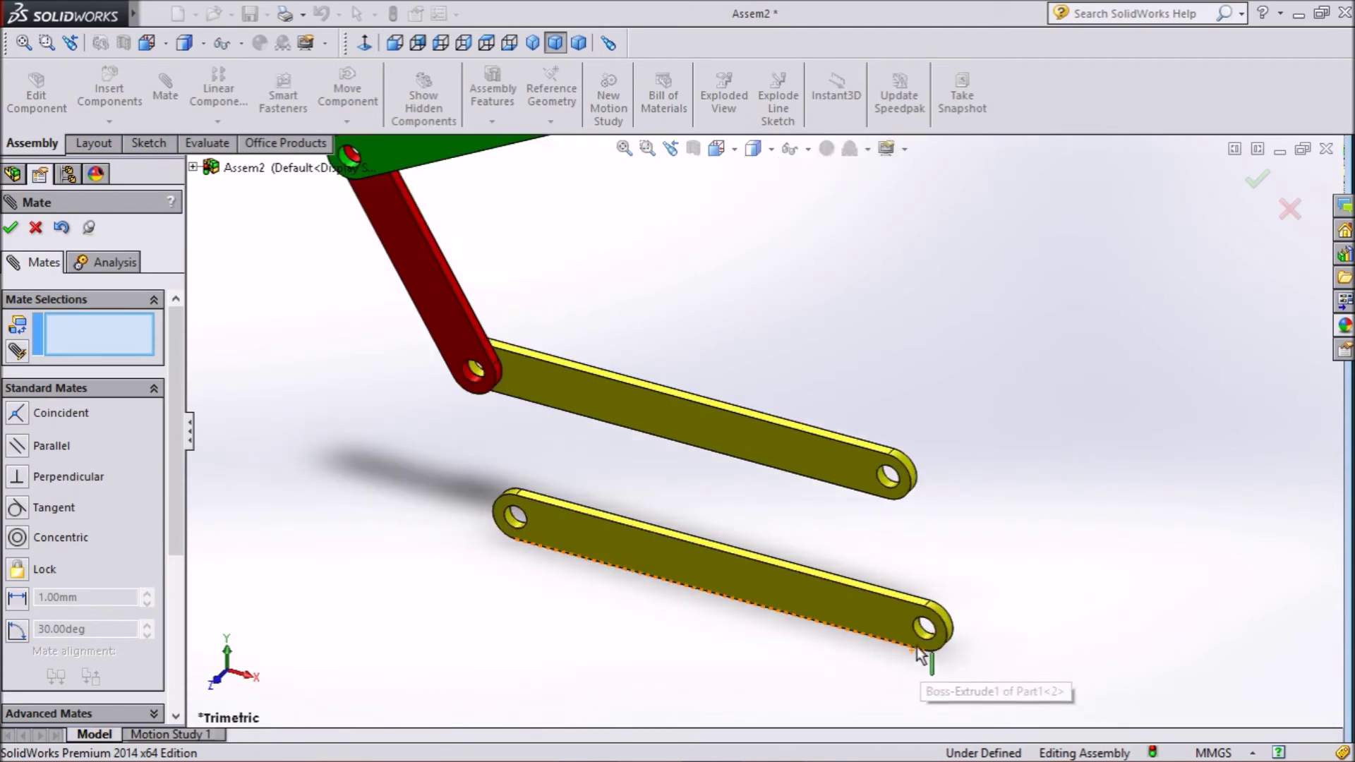
- Mate the second yellow link to the first yellow link's free end and swing it upward
{"action": "left_click", "coordinate": [888, 487]}
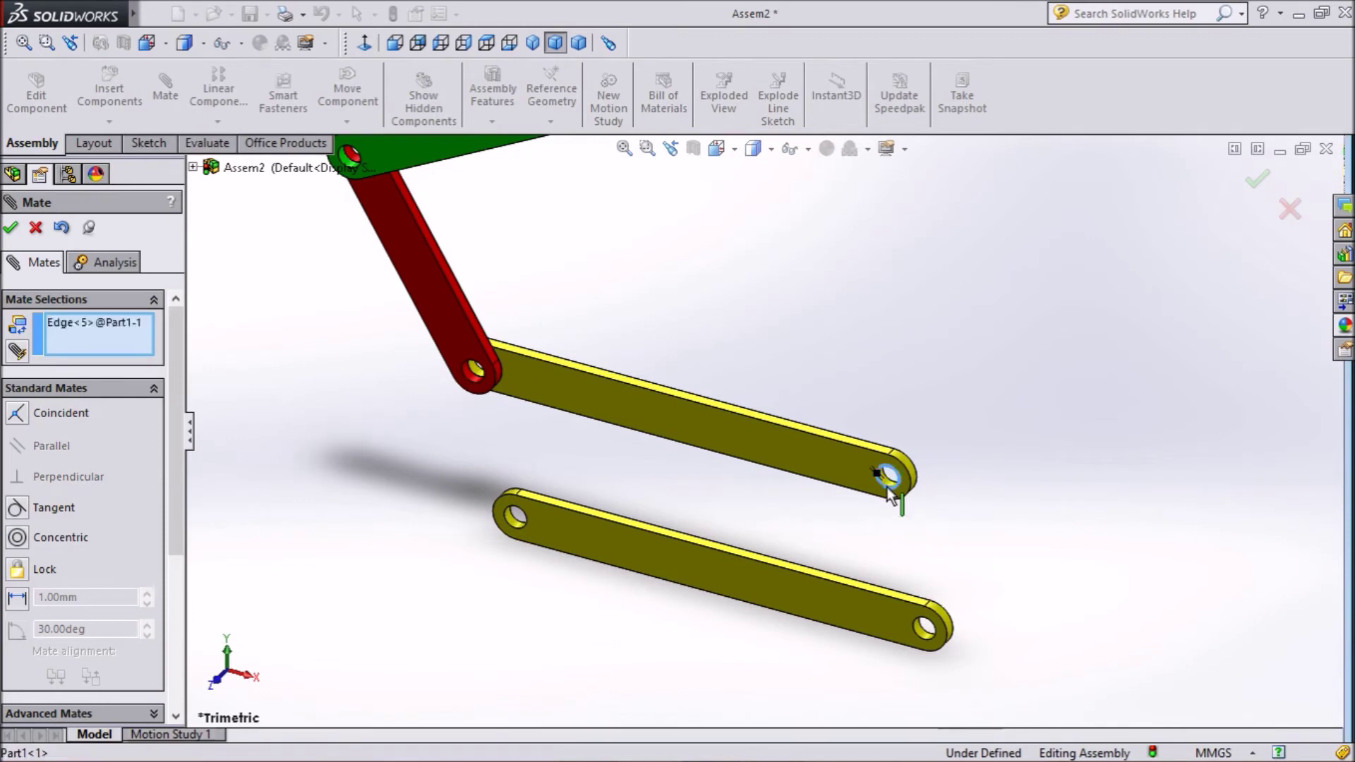
{"action": "left_click", "coordinate": [925, 628]}
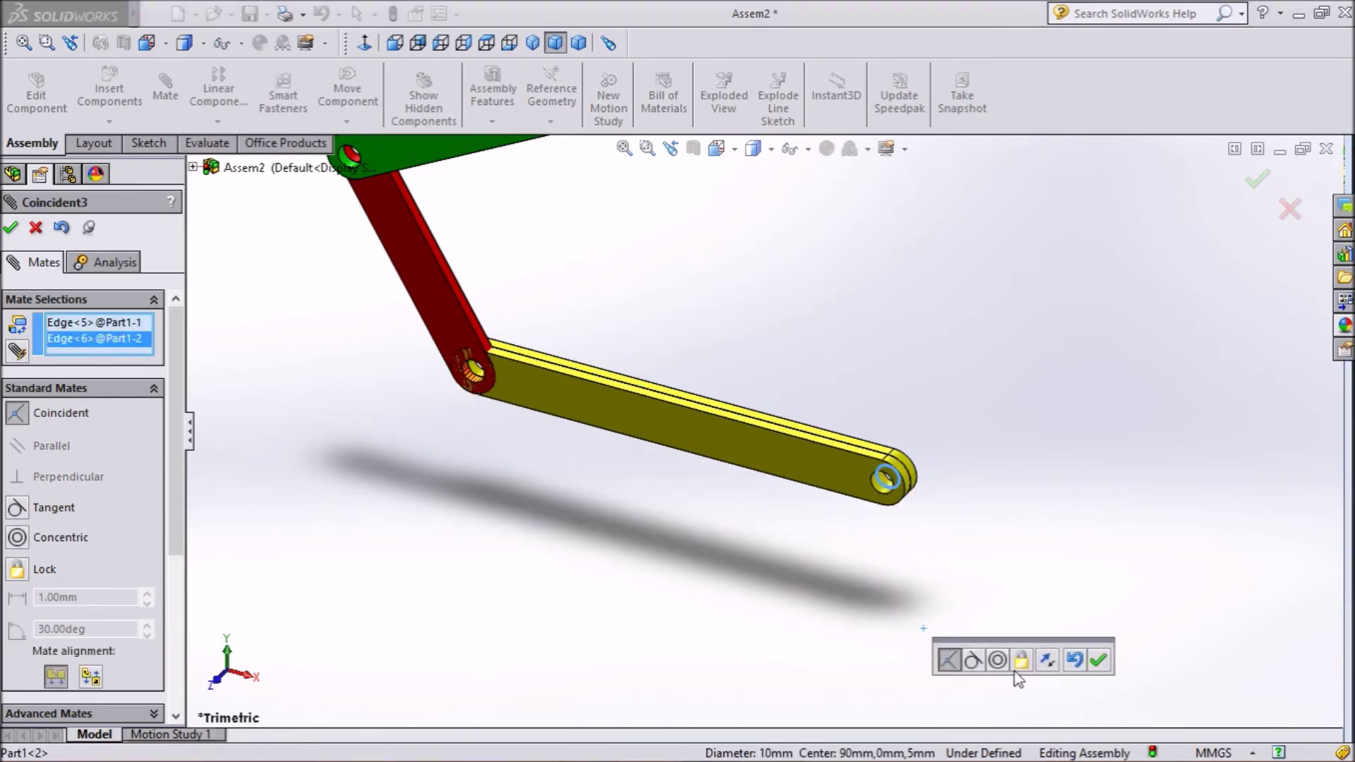
{"action": "left_click", "coordinate": [1101, 664]}
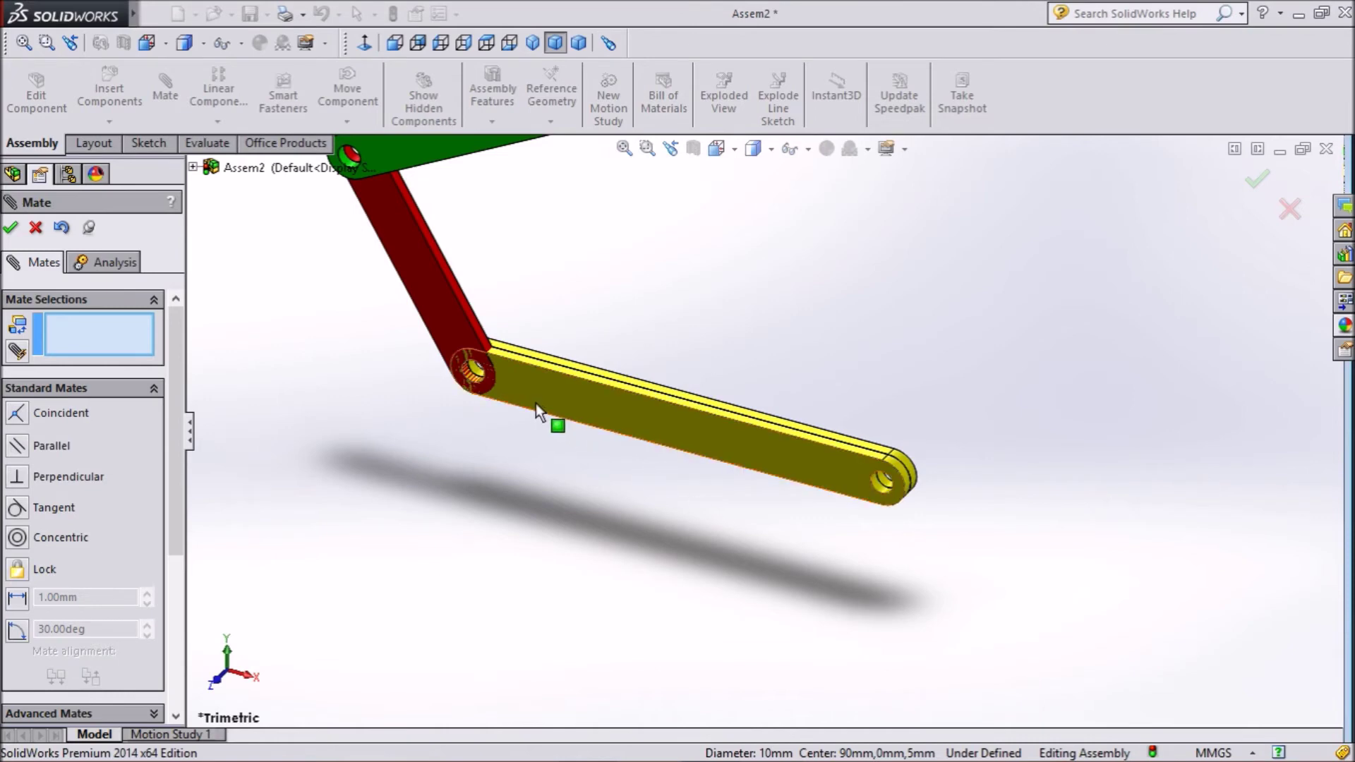
{"action": "left_click_drag", "start_coordinate": [528, 396], "coordinate": [692, 277]}
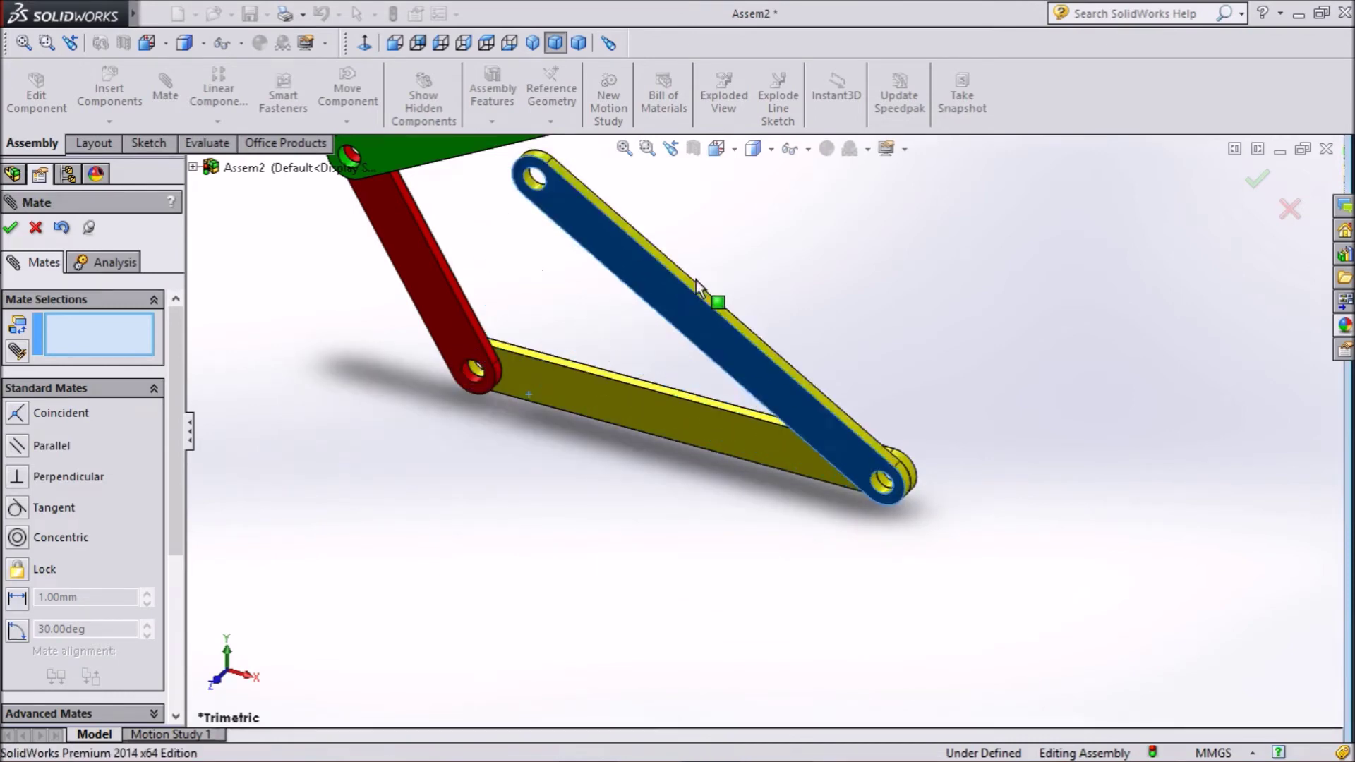
{"action": "scroll", "coordinate": [659, 278], "scroll_direction": "up", "scroll_amount": 5}
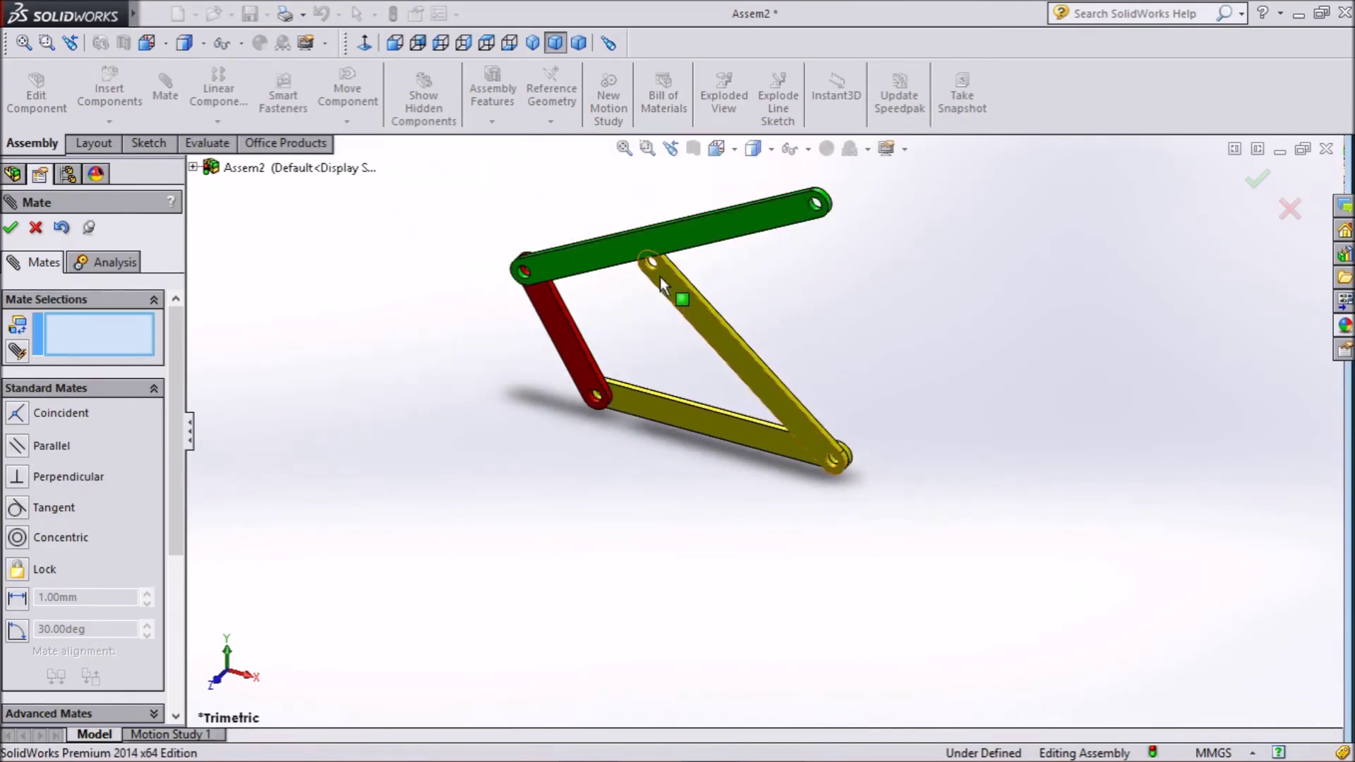
{"action": "scroll", "coordinate": [790, 243], "scroll_direction": "down", "scroll_amount": 3}
{"action": "left_click_drag", "start_coordinate": [715, 345], "coordinate": [970, 327]}
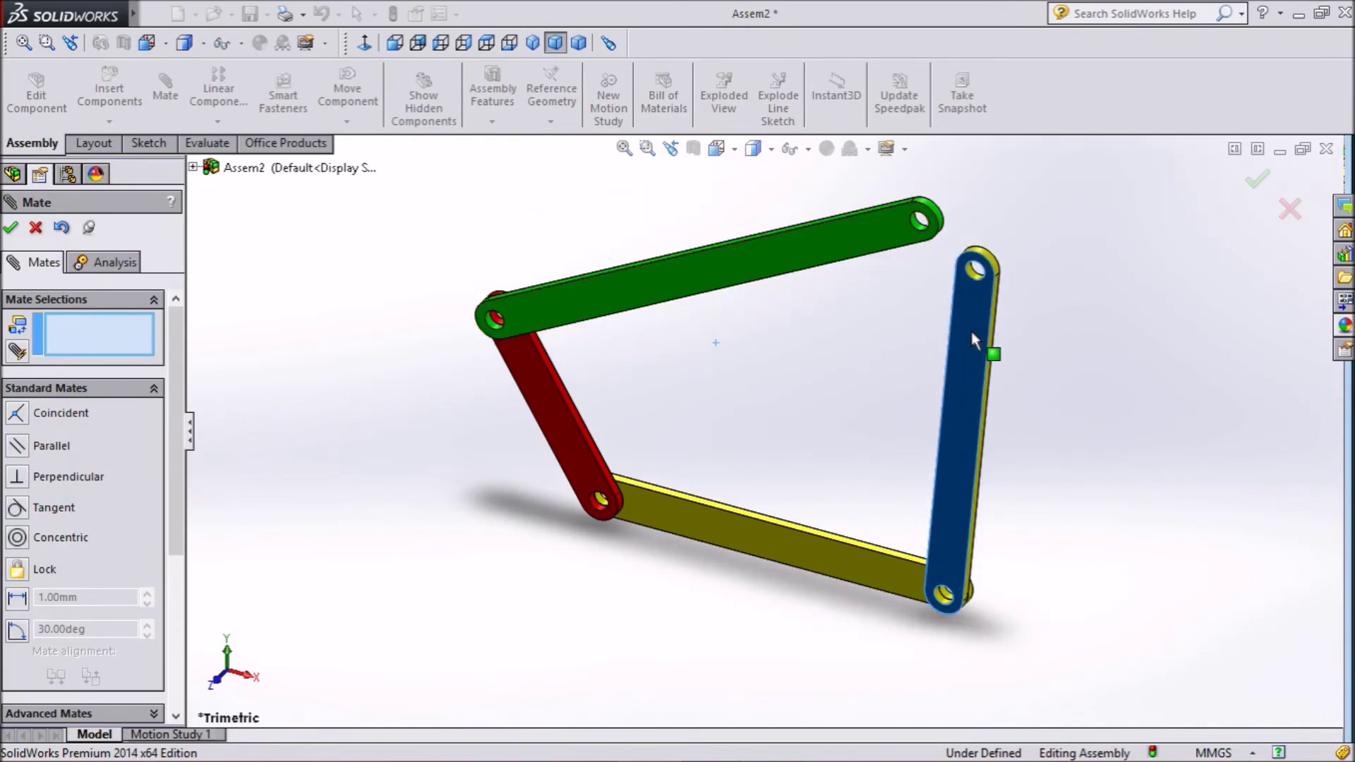
- Clear a stray face pick, then mate the green link's free hole to the right yellow link's top hole
{"action": "left_click", "coordinate": [970, 327]}
{"action": "scroll", "coordinate": [985, 223], "scroll_direction": "down", "scroll_amount": 2}
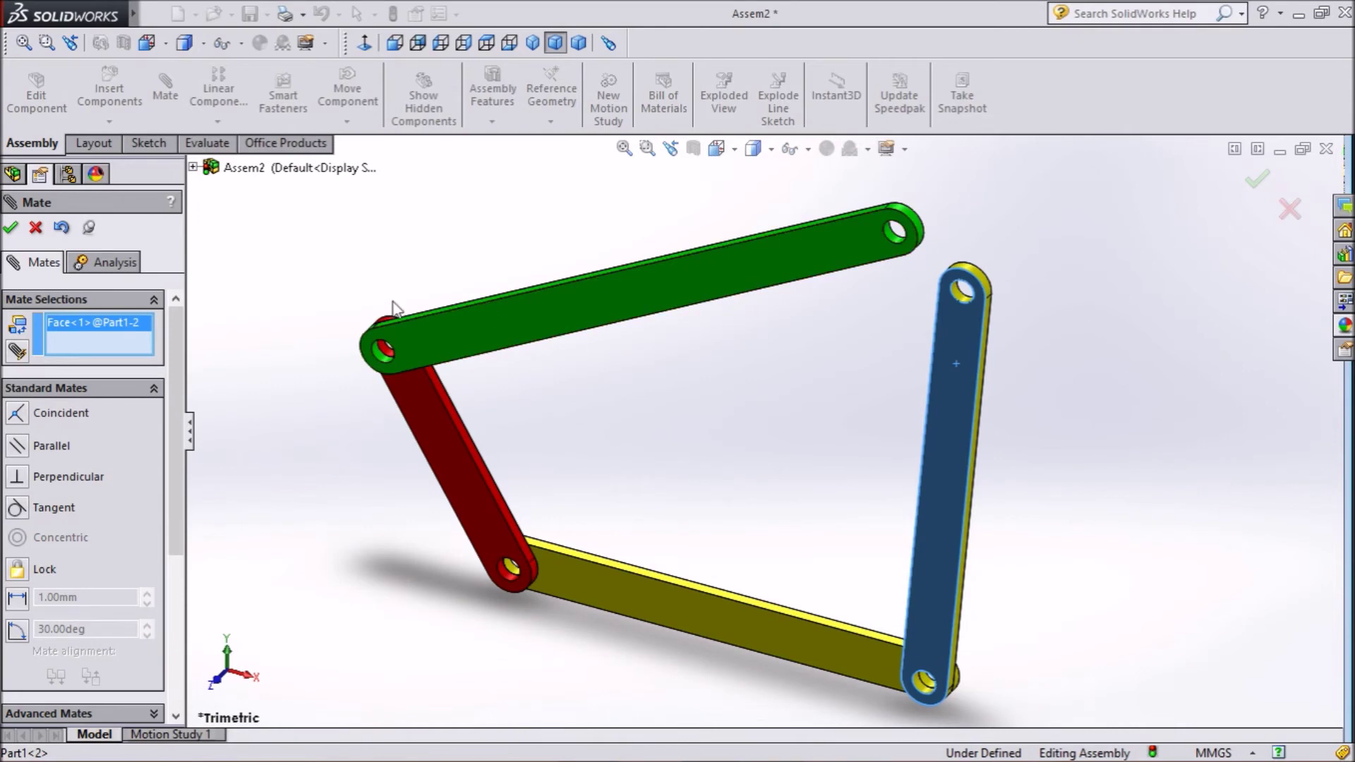
{"action": "right_click", "coordinate": [127, 332]}
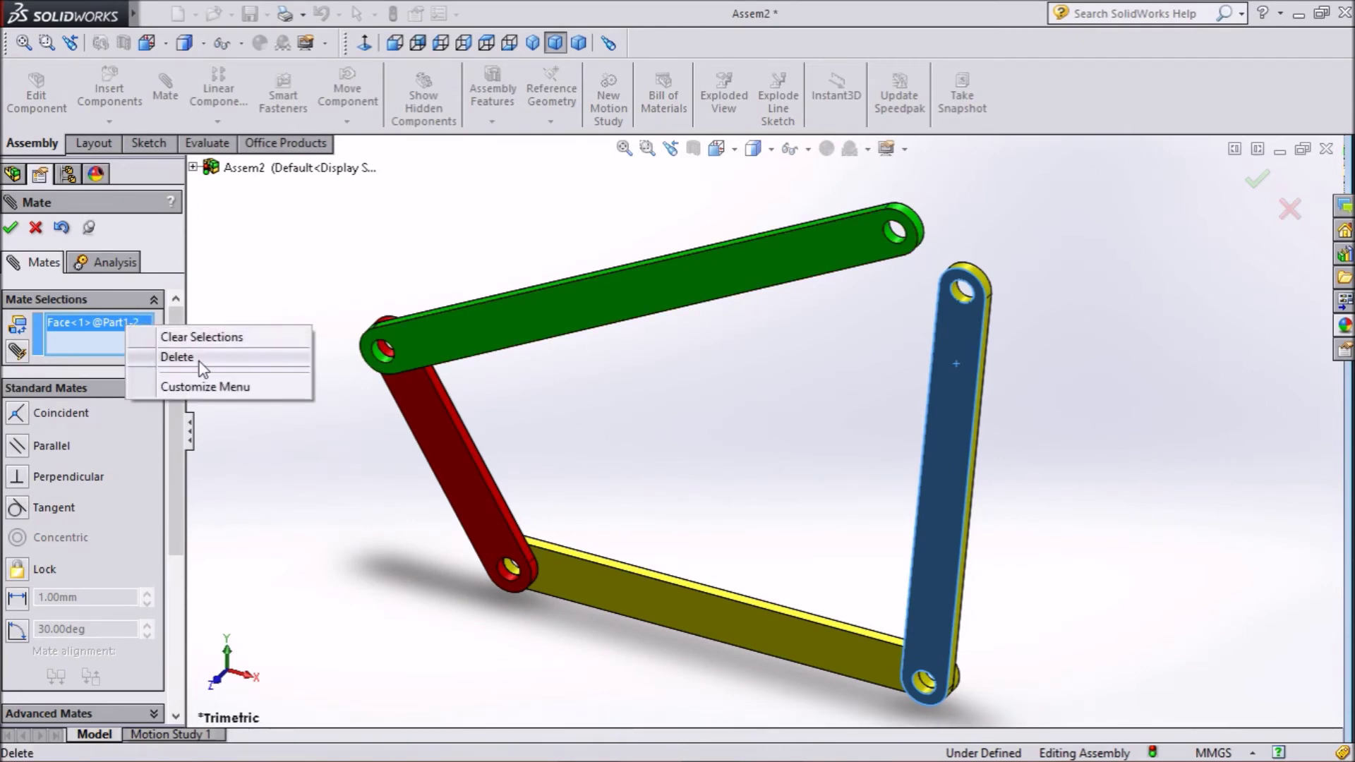
{"action": "left_click", "coordinate": [204, 360]}
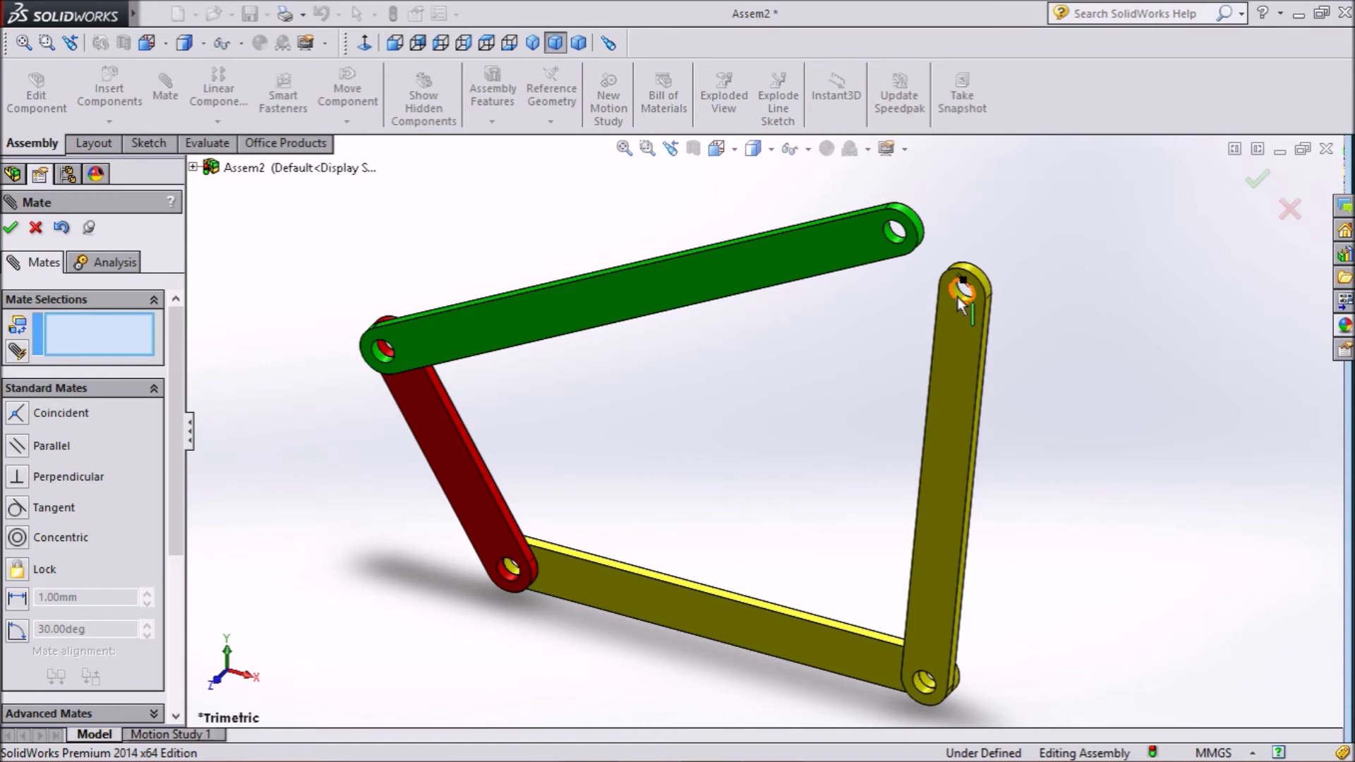
{"action": "left_click", "coordinate": [959, 298]}
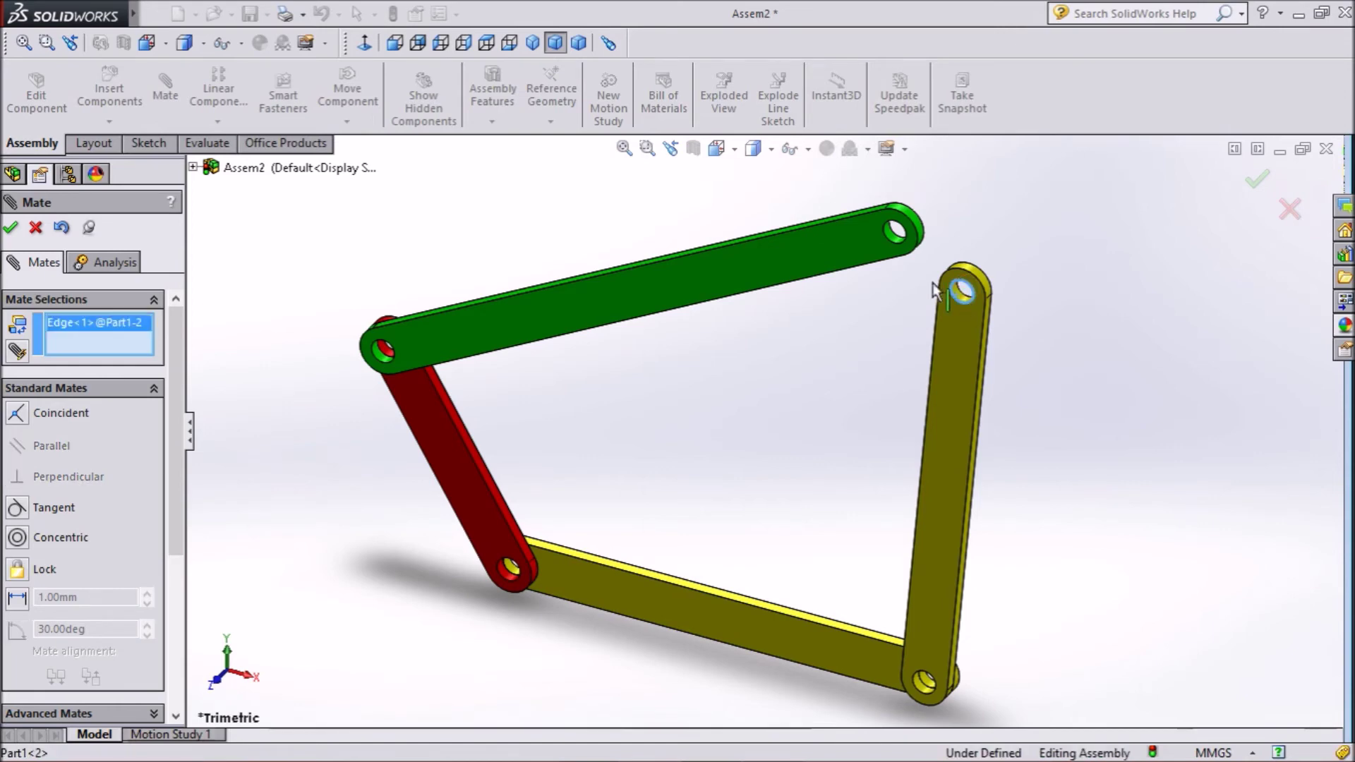
{"action": "left_click", "coordinate": [893, 233]}
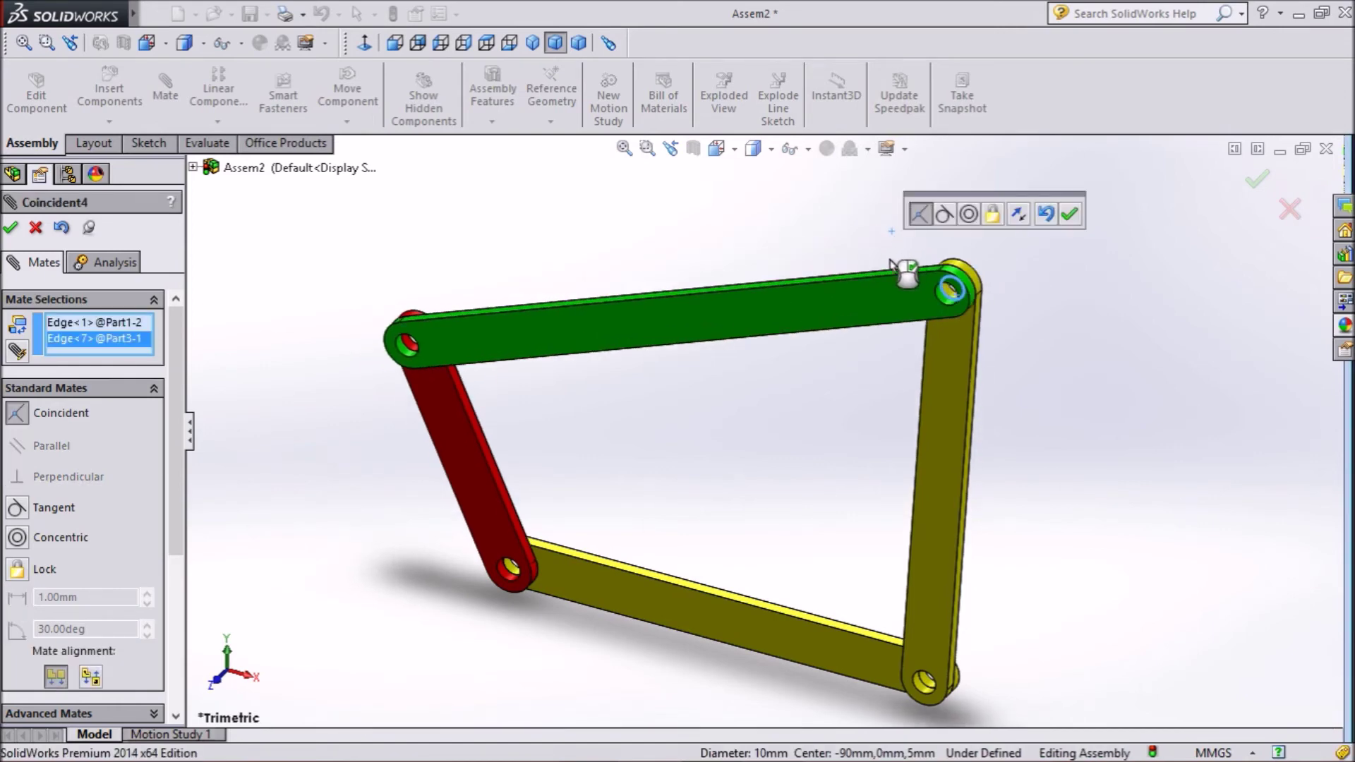
{"action": "left_click", "coordinate": [1070, 216]}
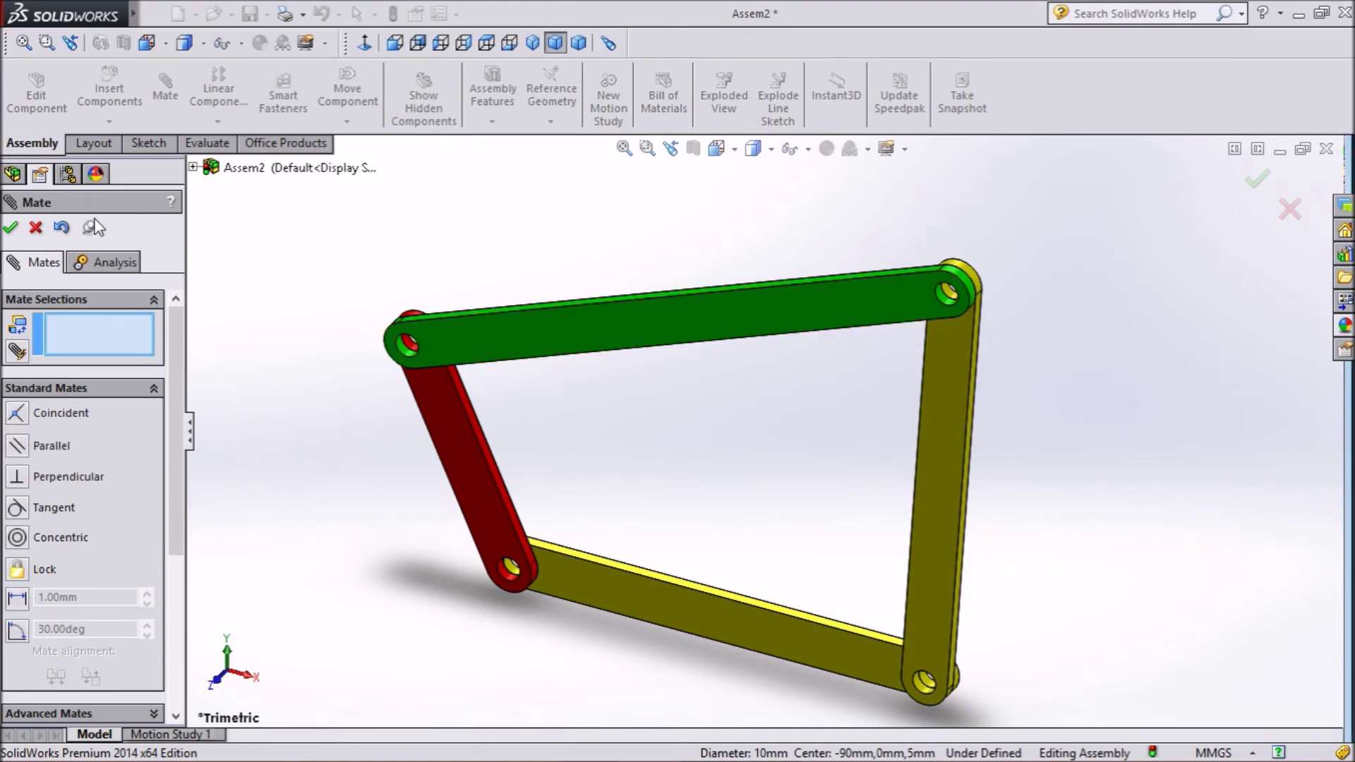
{"action": "left_click", "coordinate": [11, 229]}
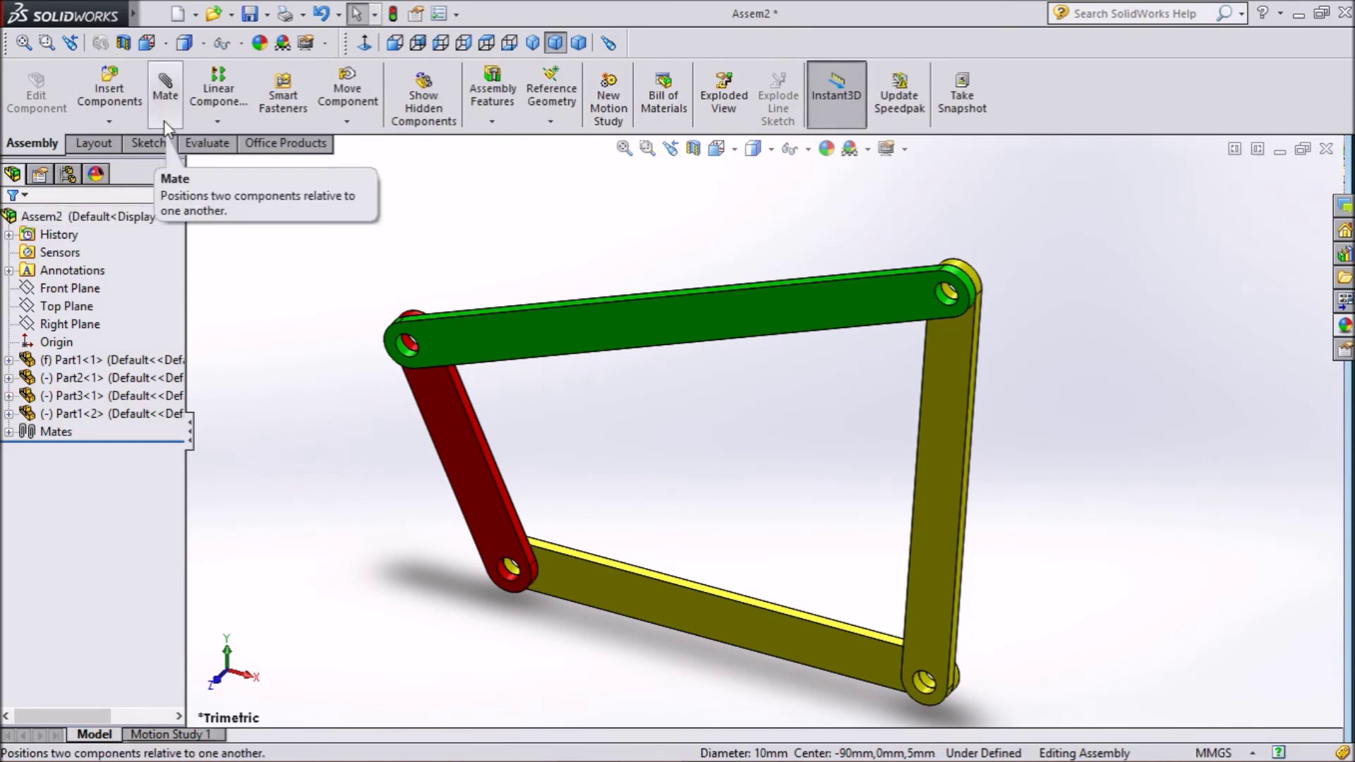
- Drag the green and left links to test the mechanism
{"action": "scroll", "coordinate": [723, 446], "scroll_direction": "down", "scroll_amount": 1}
{"action": "scroll", "coordinate": [723, 446], "scroll_direction": "up", "scroll_amount": 1}
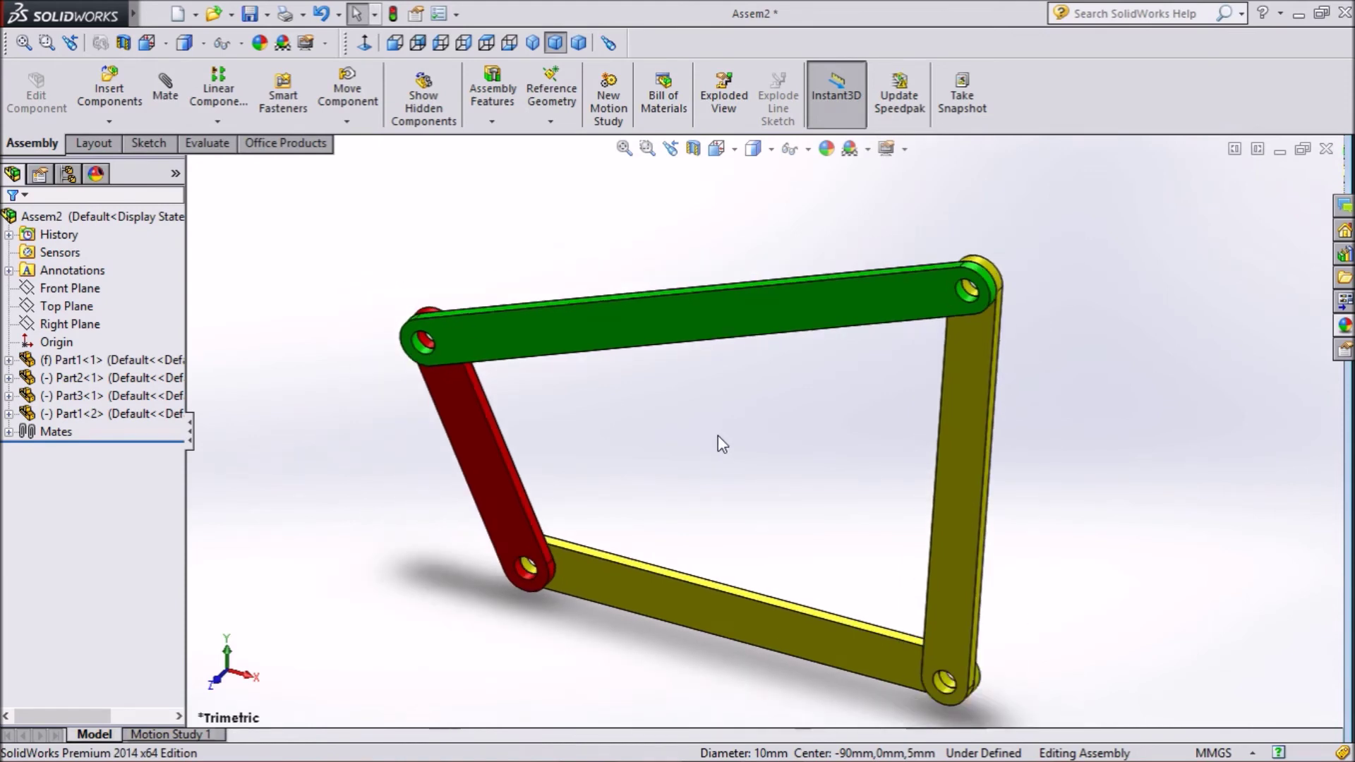
{"action": "mouse_move", "coordinate": [656, 326]}
{"action": "left_mouse_down"}
{"action": "mouse_move", "coordinate": [448, 340]}
{"action": "mouse_move", "coordinate": [767, 310]}
{"action": "mouse_move", "coordinate": [910, 369]}
{"action": "mouse_move", "coordinate": [710, 295]}
{"action": "mouse_move", "coordinate": [667, 303]}
{"action": "left_mouse_up"}
{"action": "mouse_move", "coordinate": [502, 399]}
{"action": "left_mouse_down"}
{"action": "mouse_move", "coordinate": [429, 408]}
{"action": "mouse_move", "coordinate": [378, 438]}
{"action": "mouse_move", "coordinate": [545, 405]}
{"action": "mouse_move", "coordinate": [558, 418]}
{"action": "left_mouse_up"}
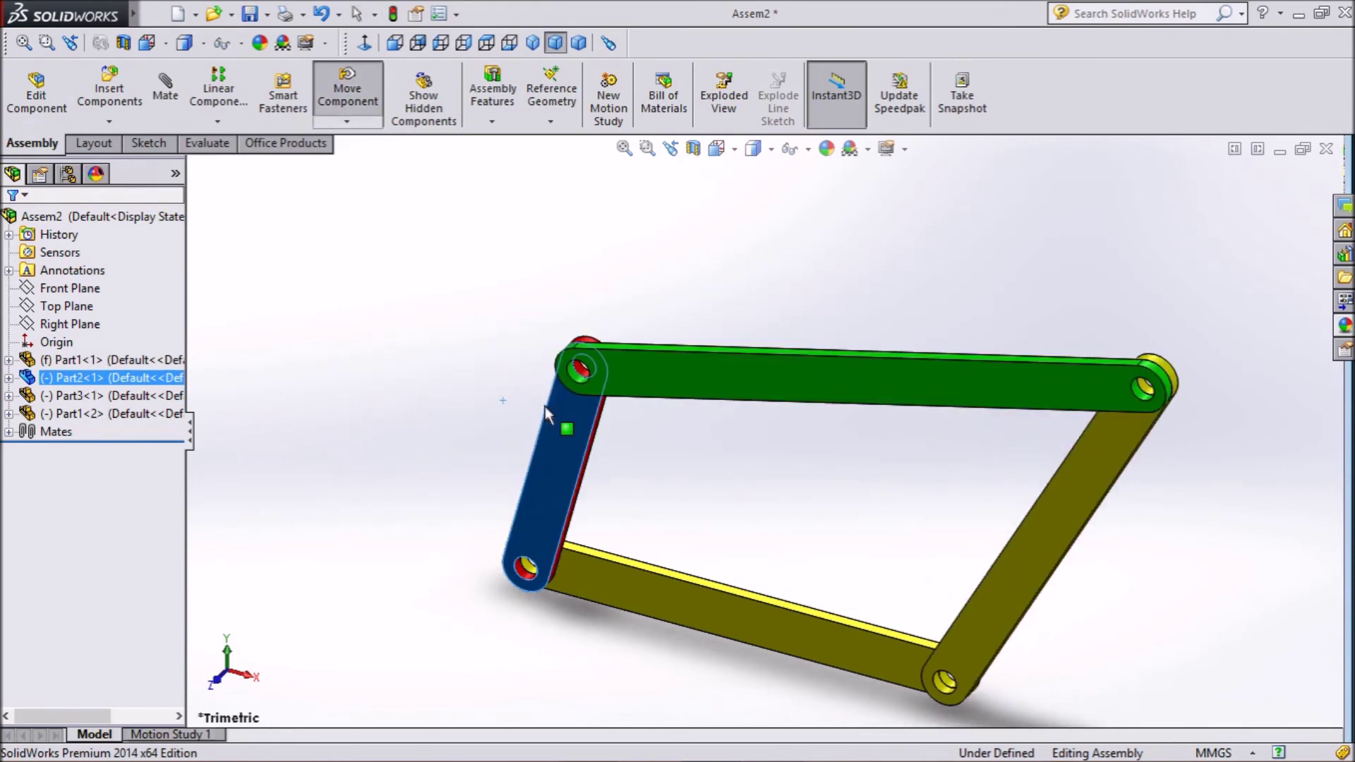
- Switch to the Front view and drag the top link to flex the linkage into a new pose
{"action": "left_click", "coordinate": [533, 43]}
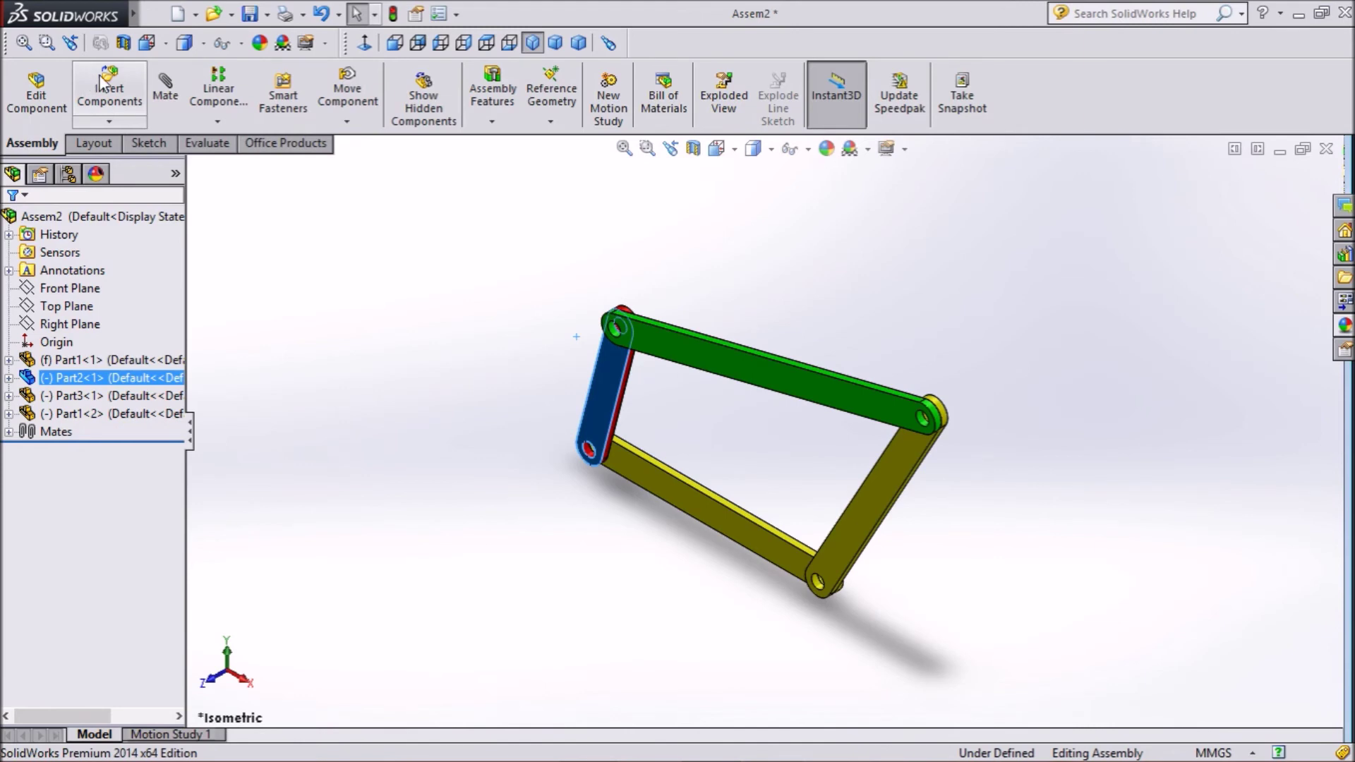
{"action": "left_click", "coordinate": [394, 45]}
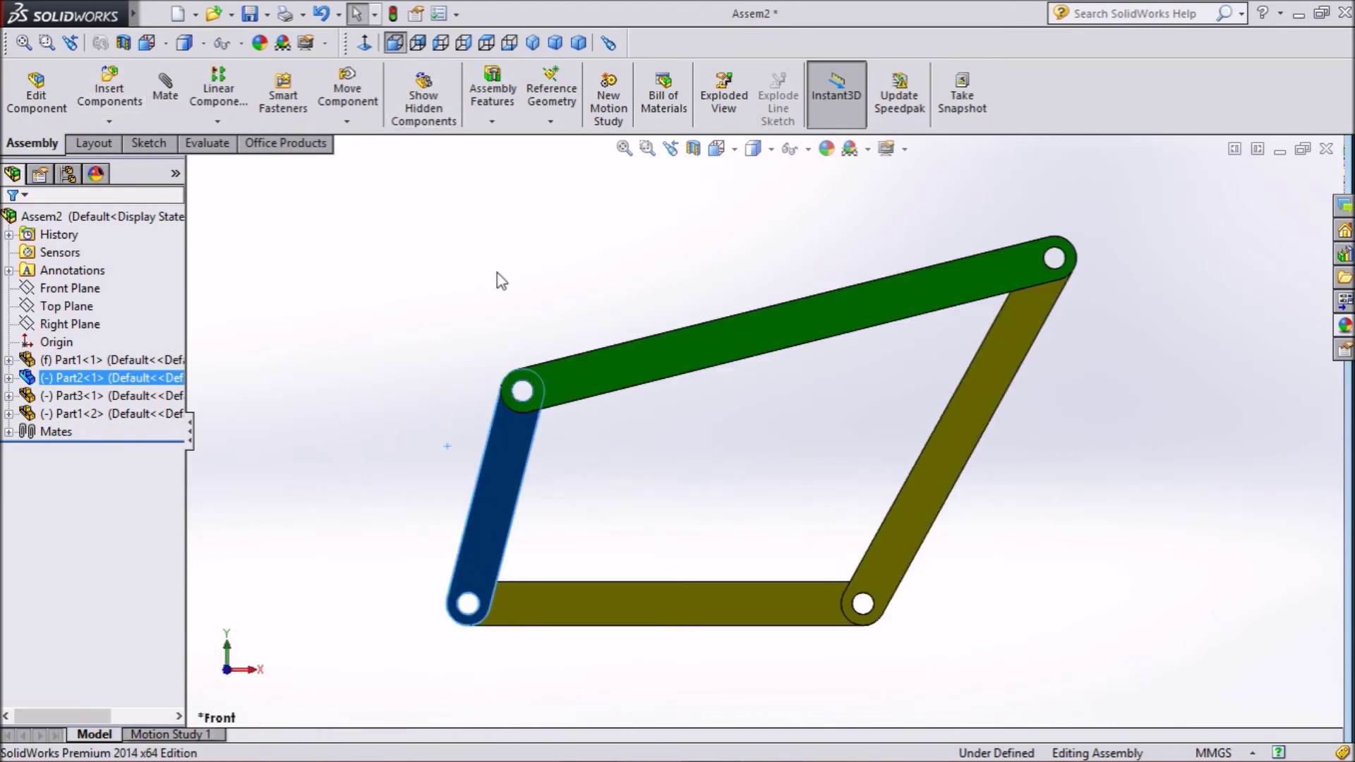
{"action": "mouse_move", "coordinate": [583, 370]}
{"action": "left_mouse_down"}
{"action": "mouse_move", "coordinate": [425, 323]}
{"action": "mouse_move", "coordinate": [315, 327]}
{"action": "mouse_move", "coordinate": [531, 473]}
{"action": "mouse_move", "coordinate": [587, 476]}
{"action": "left_mouse_up"}
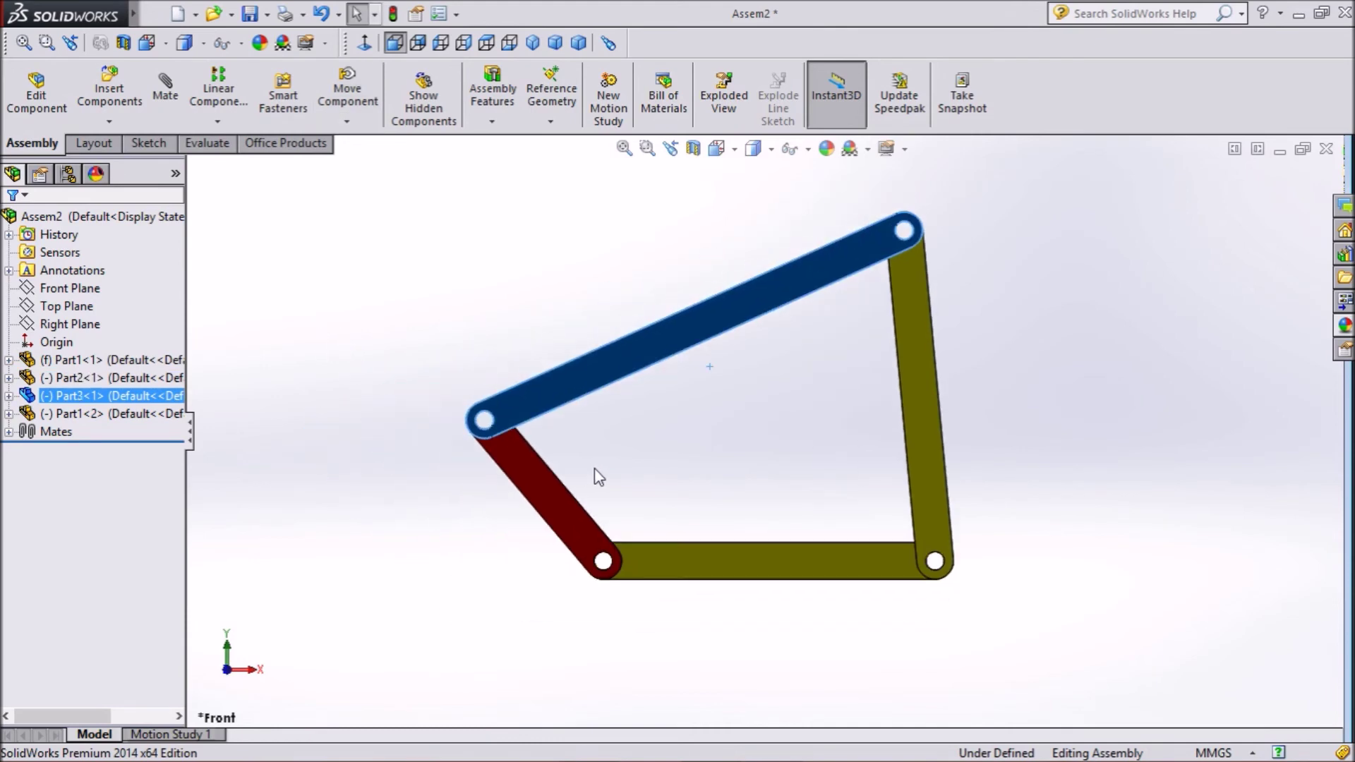
{"action": "mouse_move", "coordinate": [796, 449]}
{"action": "left_mouse_down"}
{"action": "mouse_move", "coordinate": [704, 367]}
{"action": "mouse_move", "coordinate": [632, 363]}
{"action": "mouse_move", "coordinate": [544, 290]}
{"action": "left_mouse_up"}
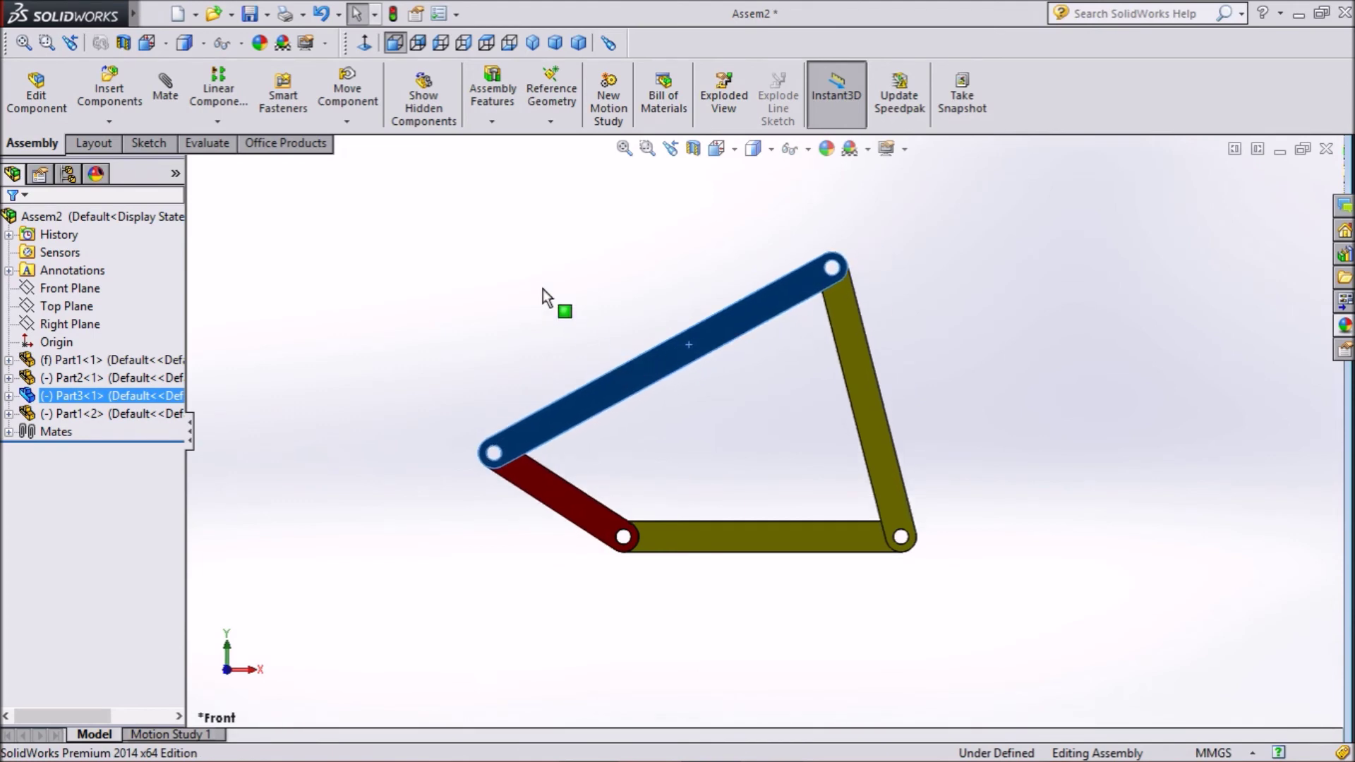
{"action": "left_click", "coordinate": [544, 289]}
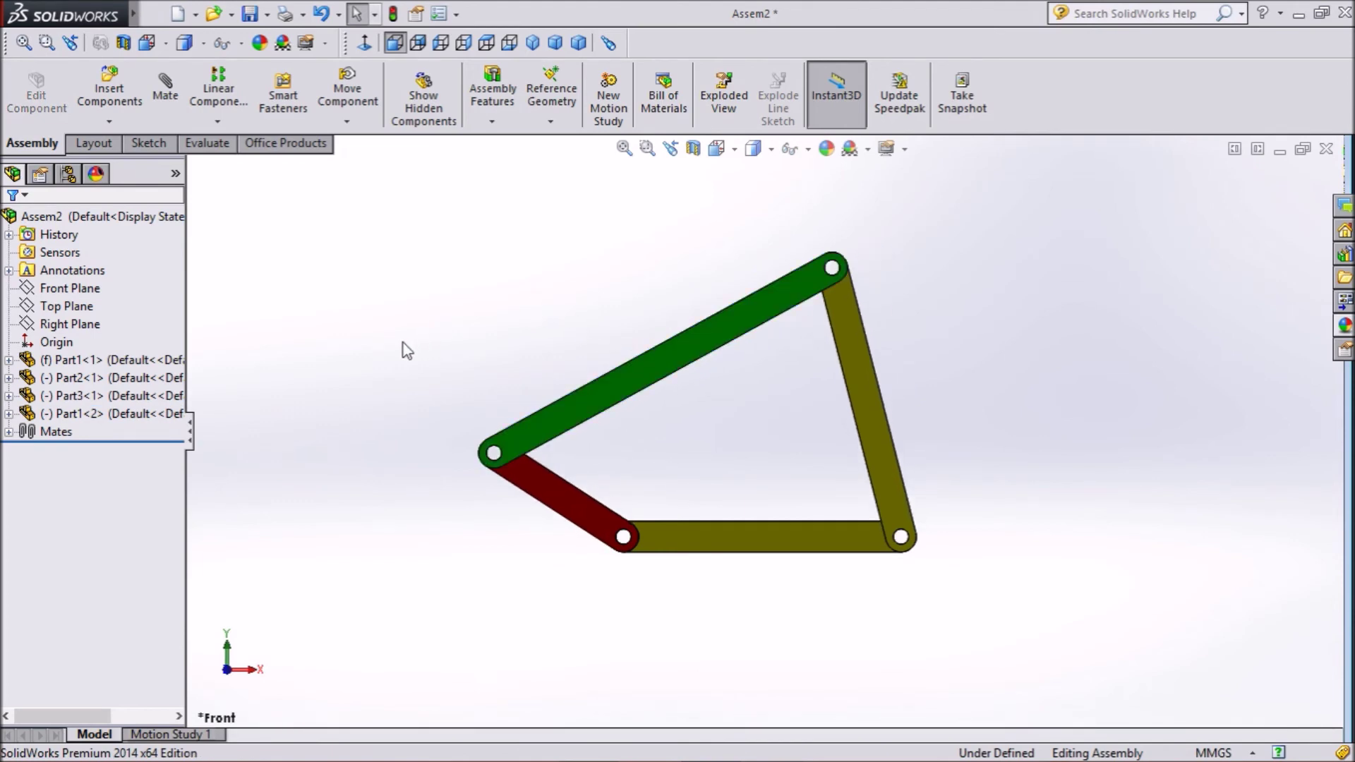
- Add a constant-speed 30 RPM rotary motor on the red crank link's face in Motion Study 1
{"action": "left_click", "coordinate": [192, 735]}
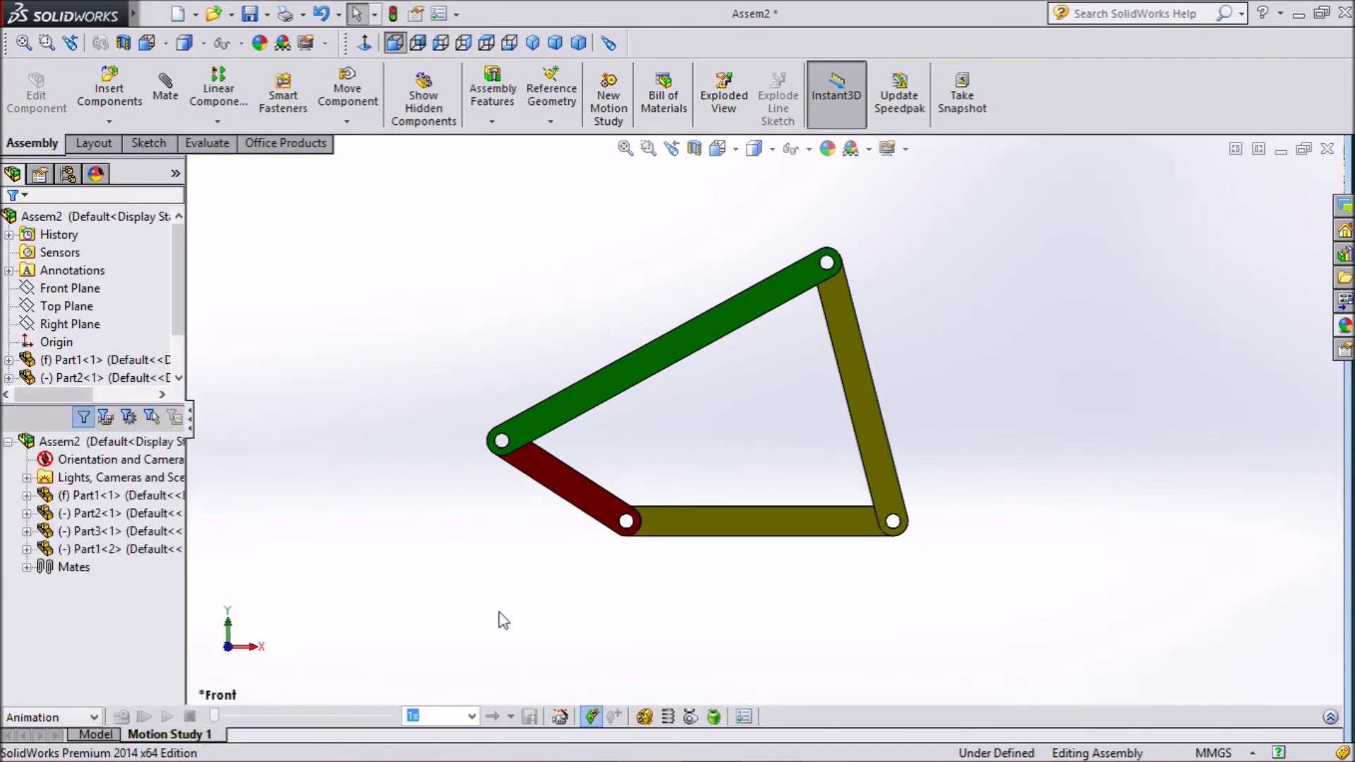
{"action": "left_click", "coordinate": [644, 716]}
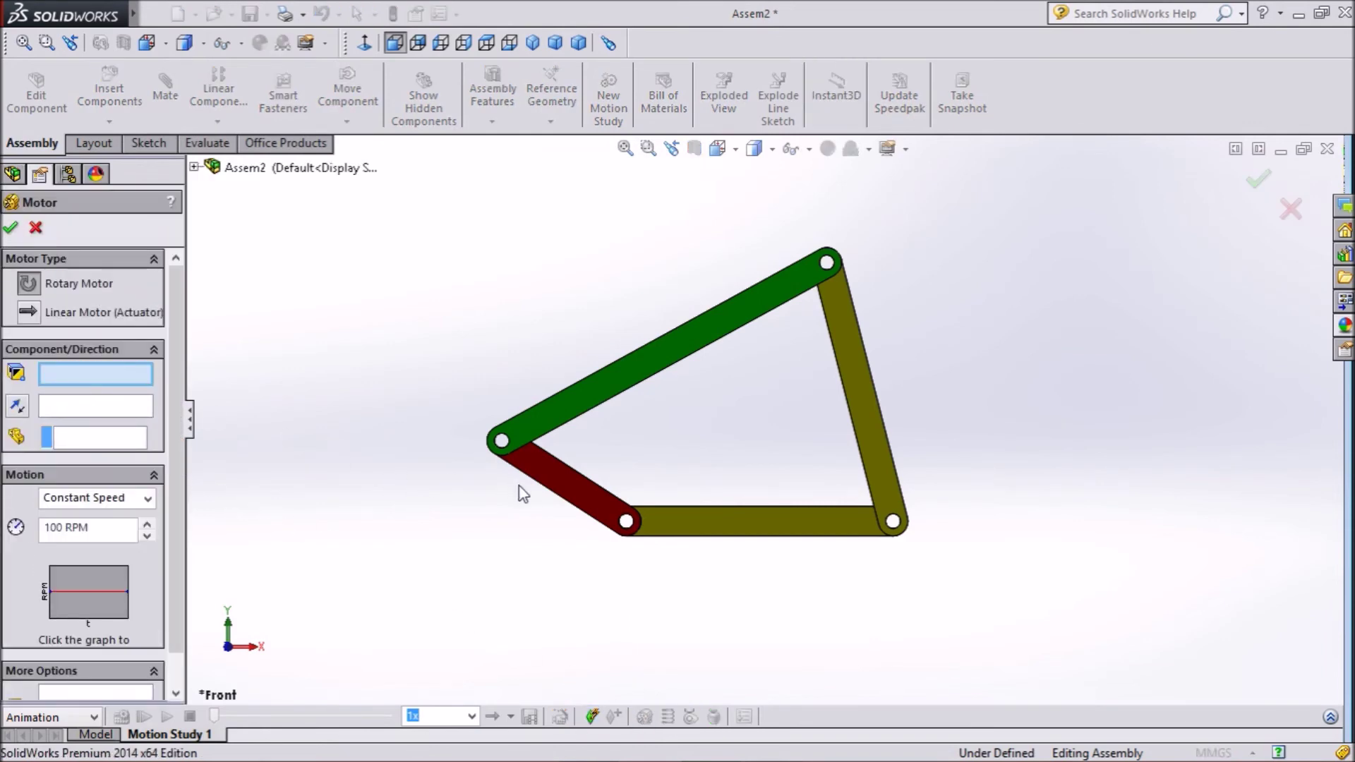
{"action": "left_click", "coordinate": [553, 476]}
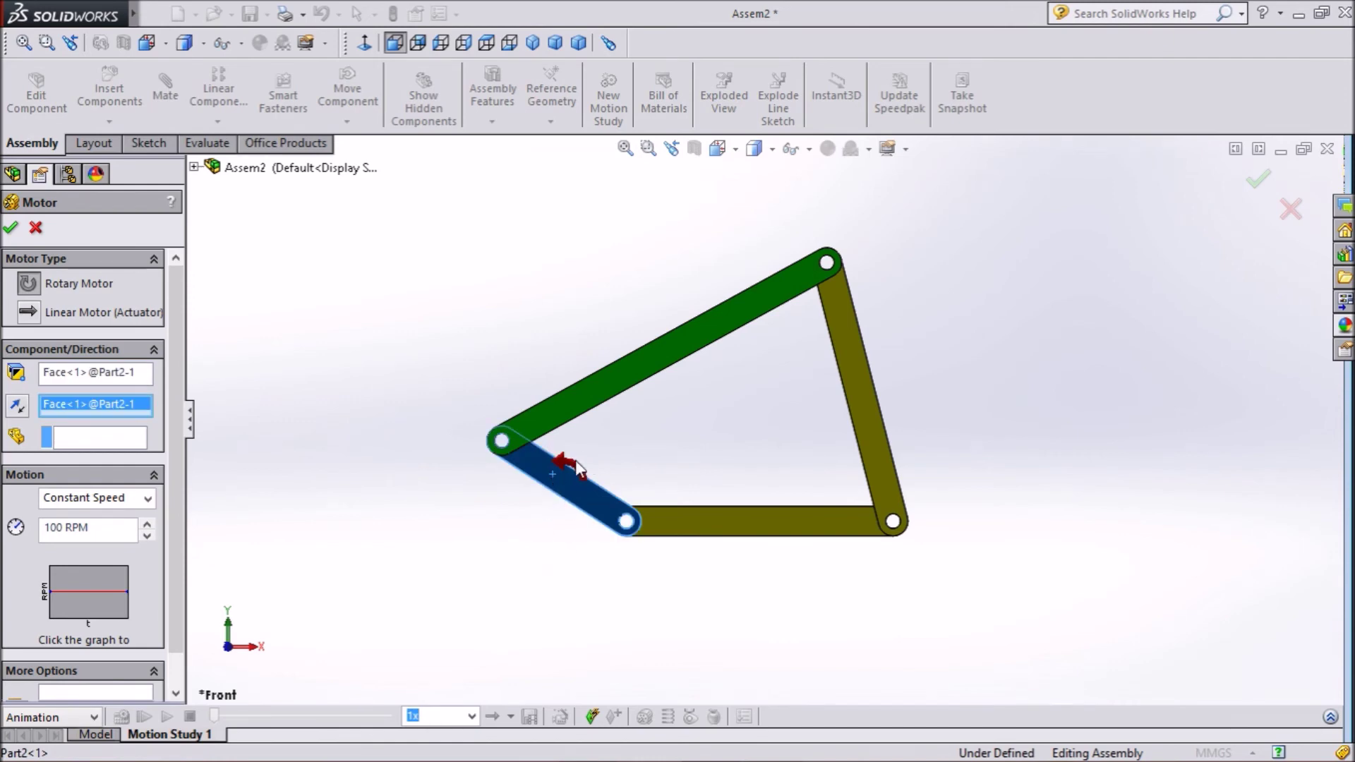
{"action": "left_click", "coordinate": [21, 411]}
{"action": "left_click", "coordinate": [21, 407]}
{"action": "left_click_drag", "start_coordinate": [95, 526], "coordinate": [23, 526]}
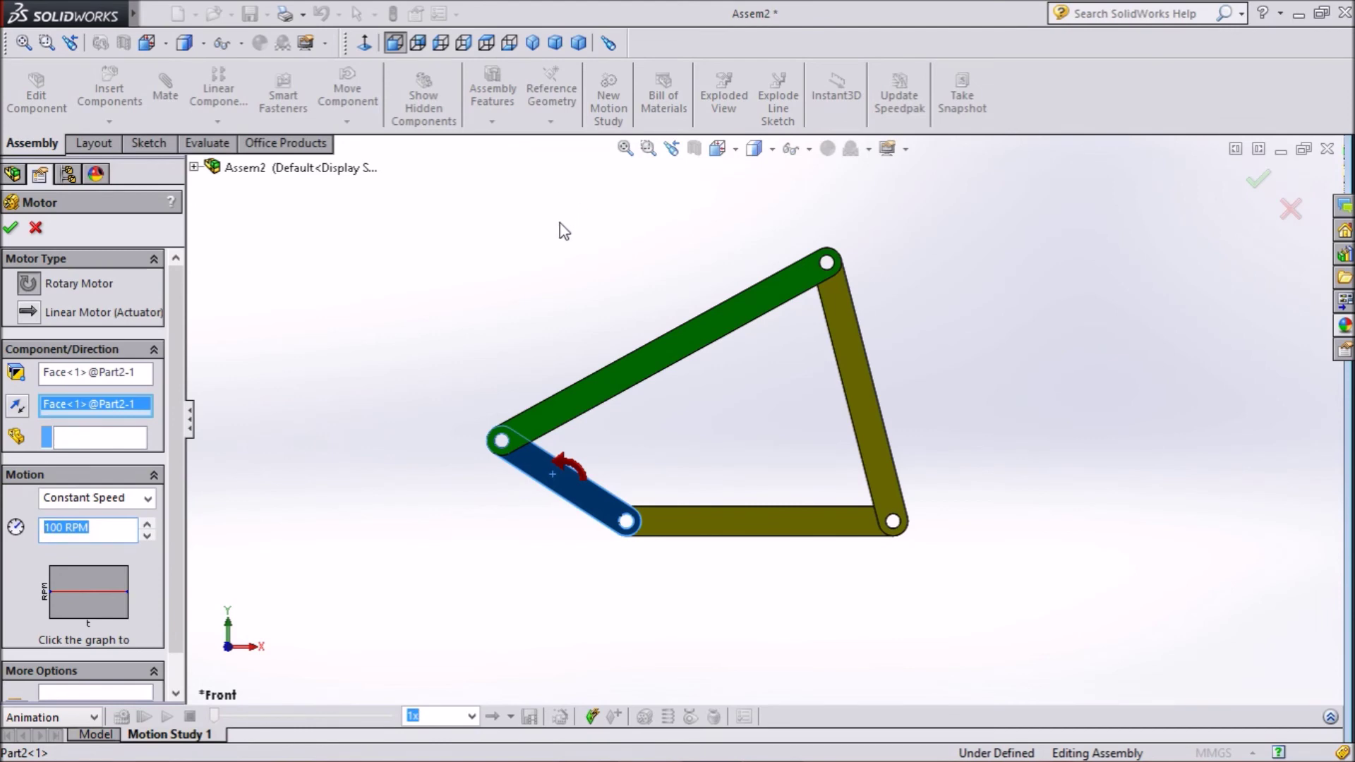
{"action": "type", "text": "30"}
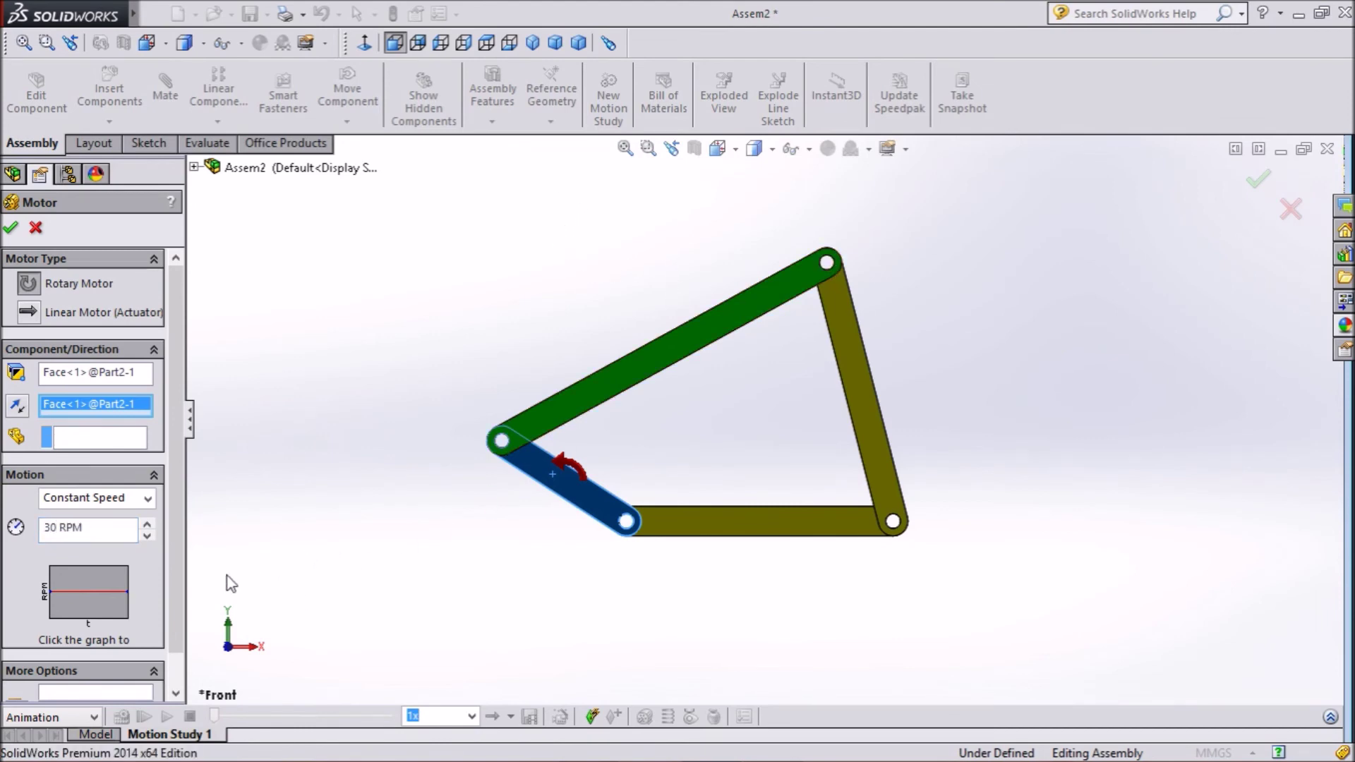
{"action": "scroll", "coordinate": [177, 491], "scroll_direction": "down", "scroll_amount": 2}
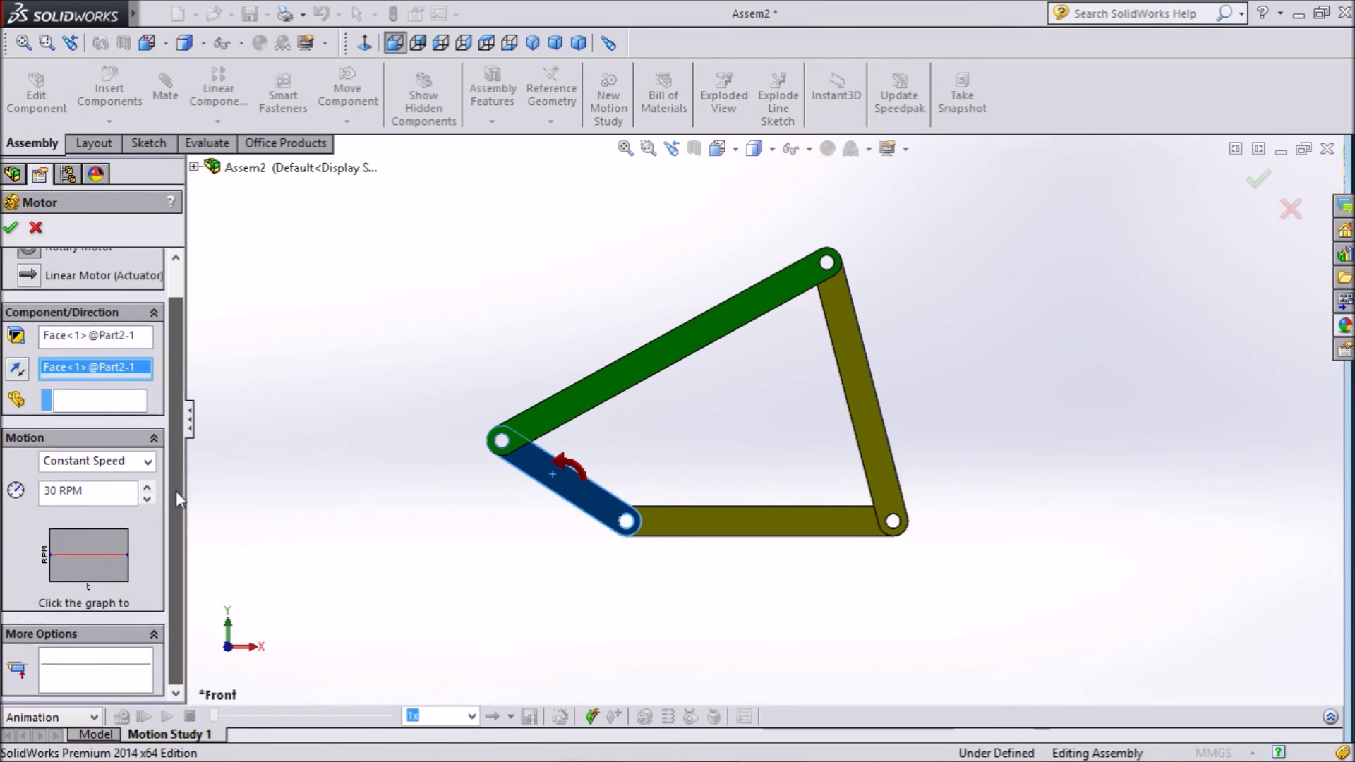
{"action": "scroll", "coordinate": [176, 490], "scroll_direction": "up", "scroll_amount": 2}
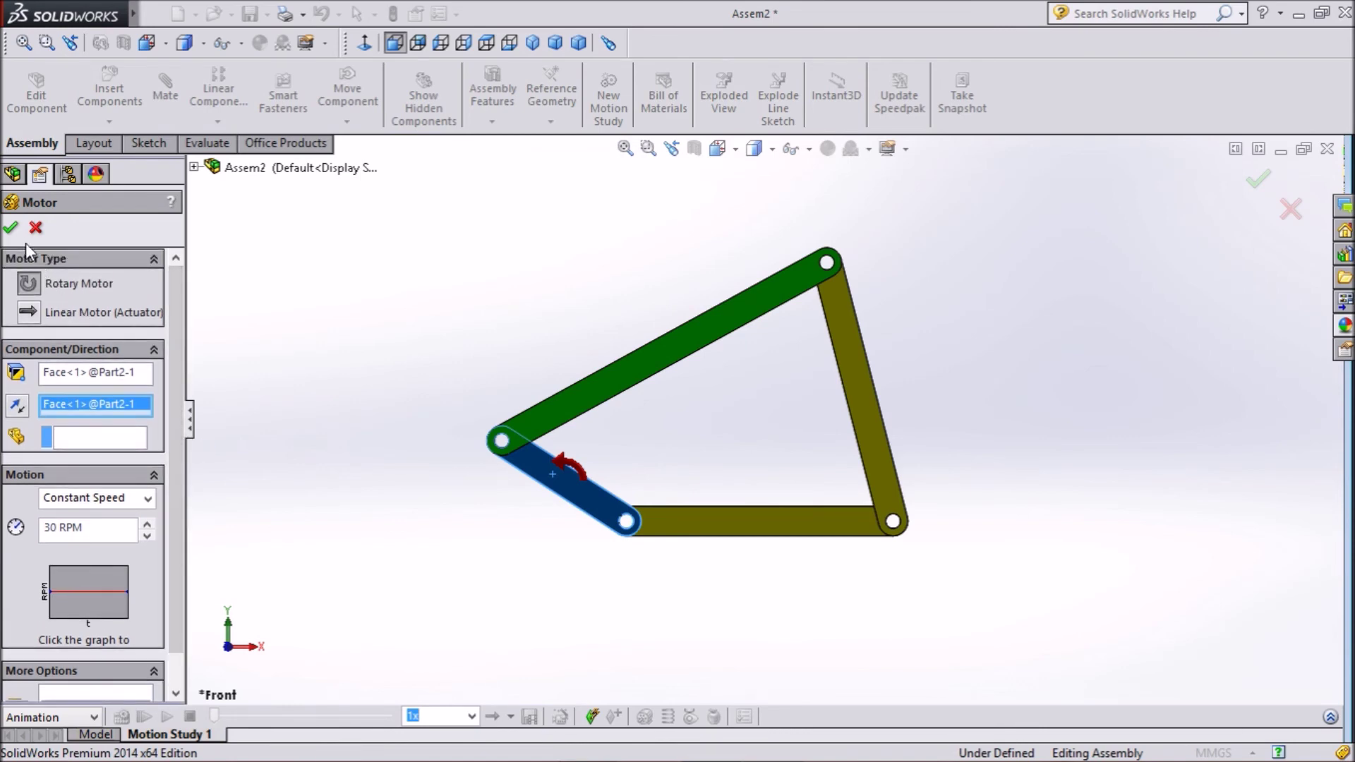
{"action": "left_click", "coordinate": [10, 228]}
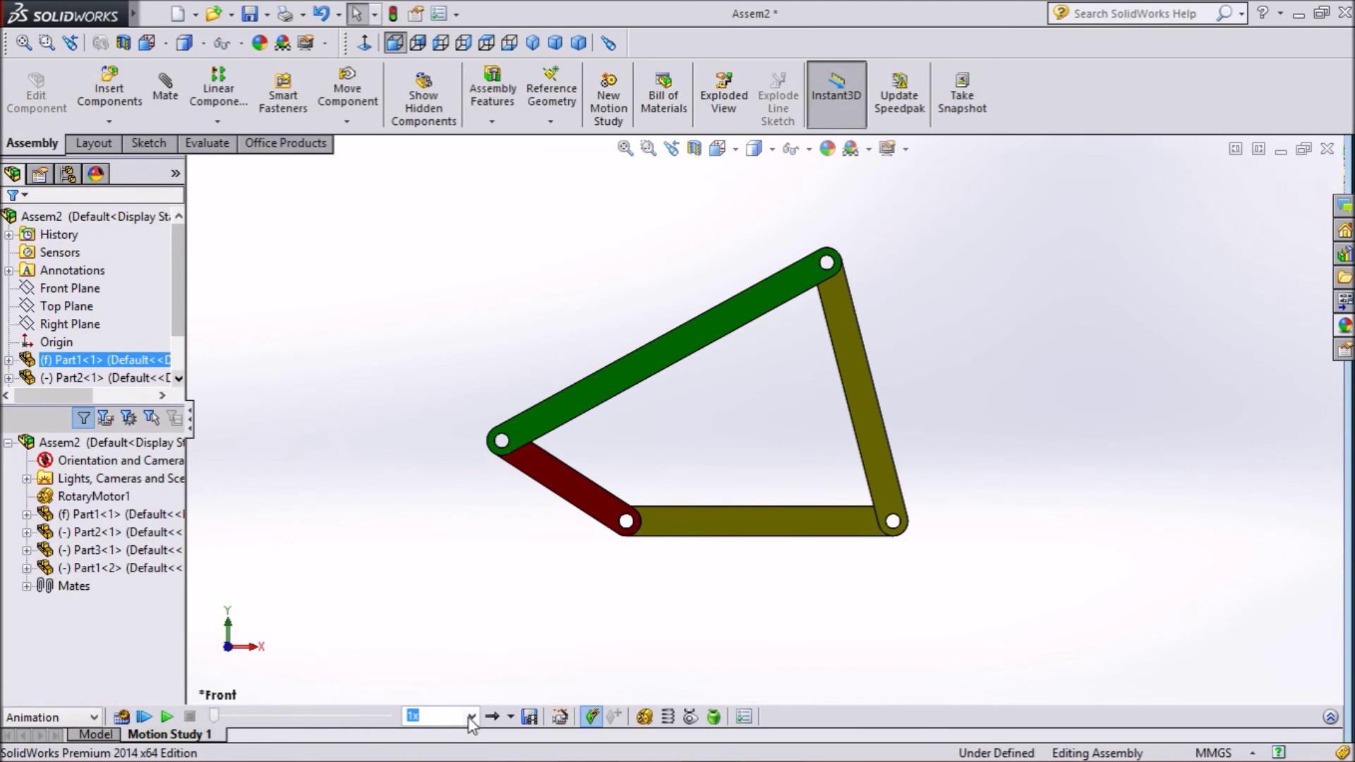
- Set a 10 sec playback duration, calculate the study, and expand the motion timeline
{"action": "left_click", "coordinate": [472, 716]}
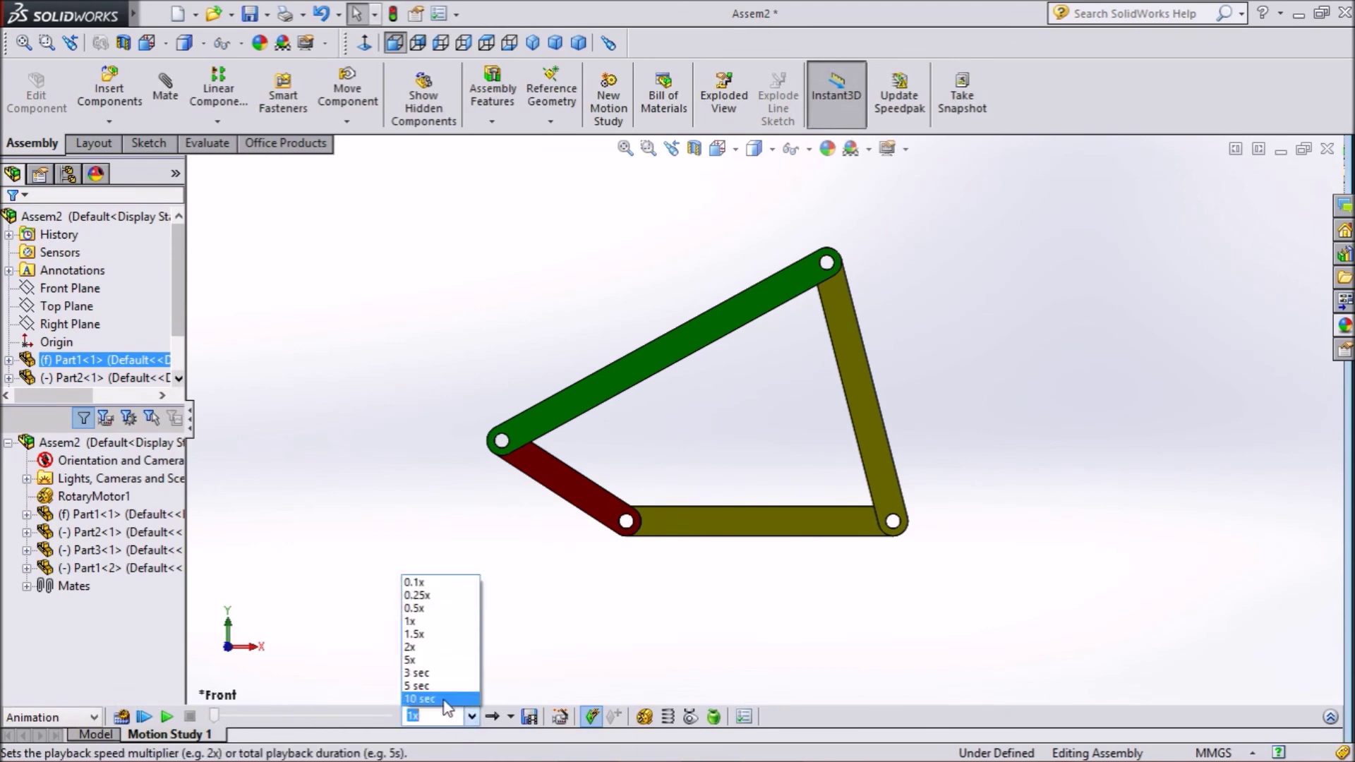
{"action": "left_click", "coordinate": [443, 701]}
{"action": "key", "text": "Return"}
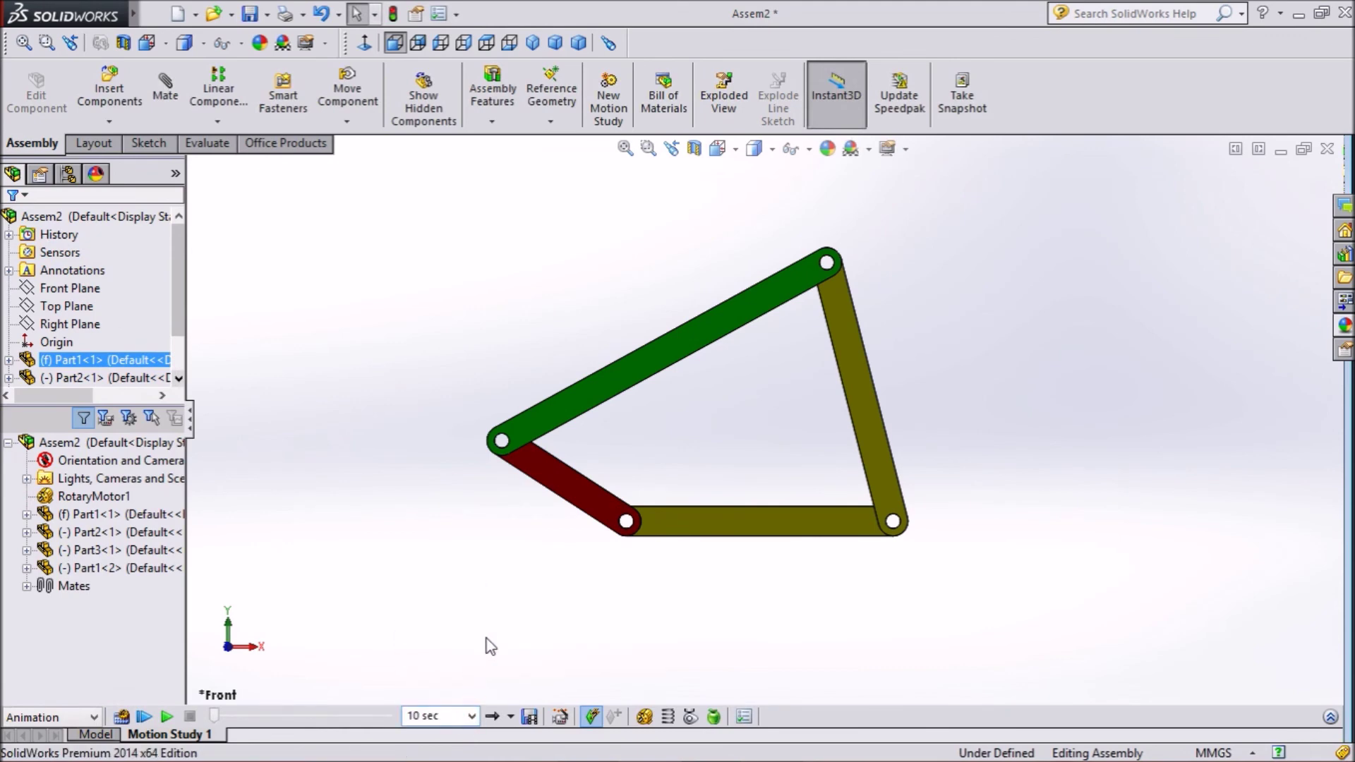
{"action": "left_click", "coordinate": [122, 717]}
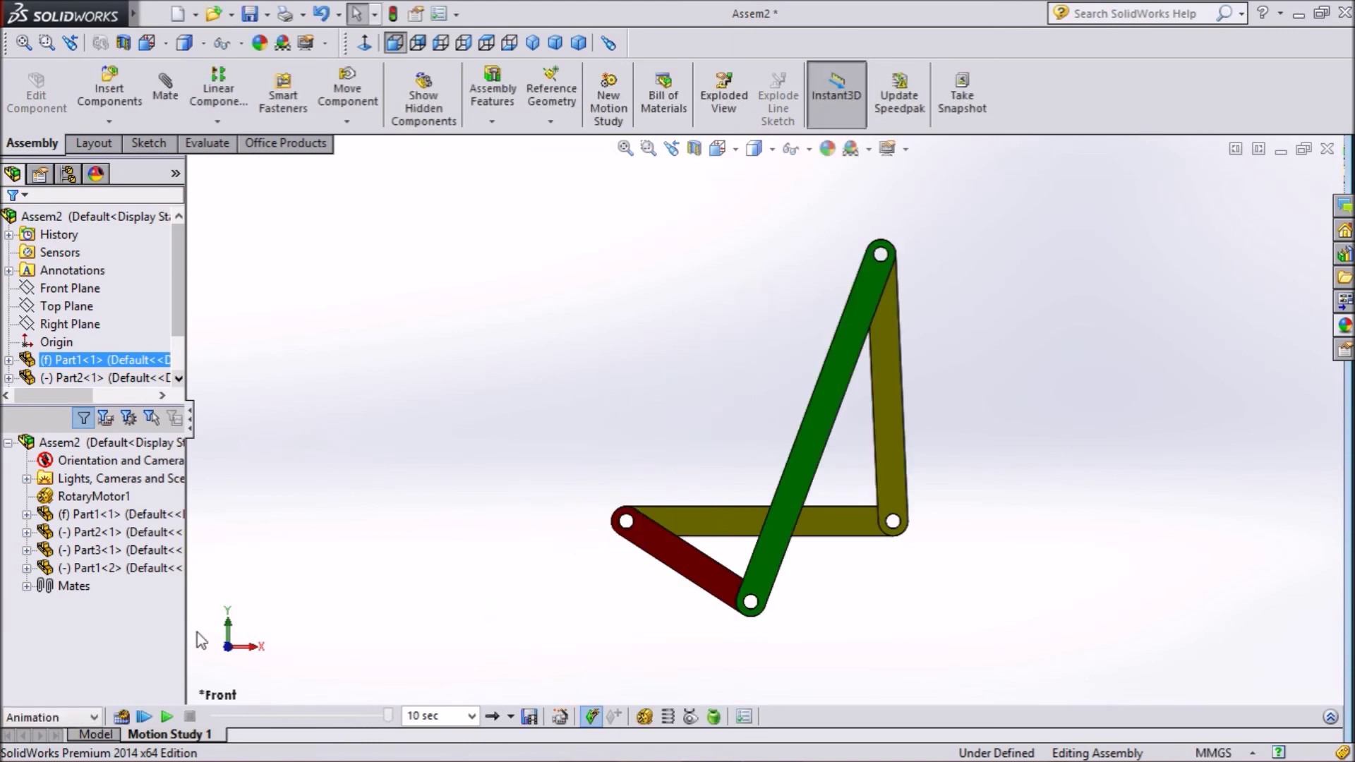
{"action": "left_click", "coordinate": [1331, 716]}
{"action": "left_click", "coordinate": [428, 506]}
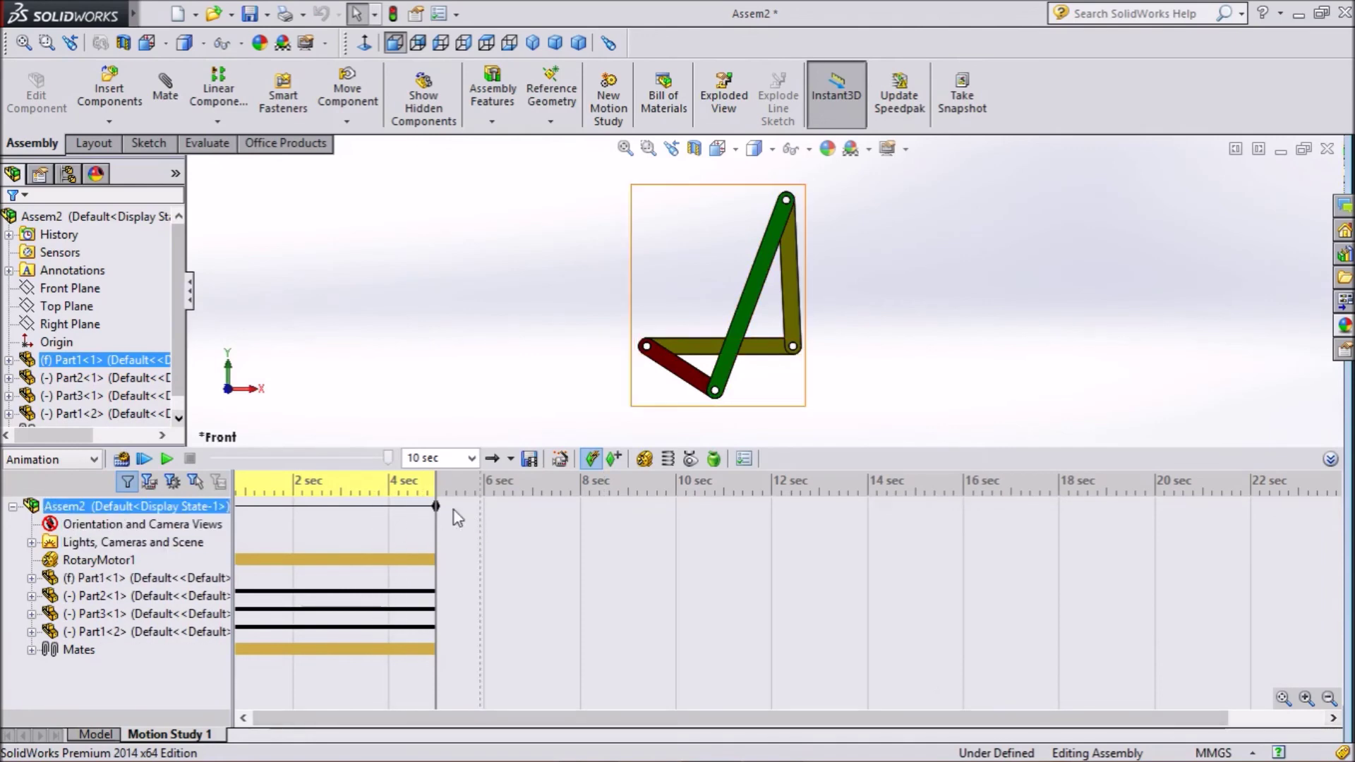
- Move the time bar, replay the calculated linkage animation, and collapse the timeline
{"action": "left_click", "coordinate": [305, 626]}
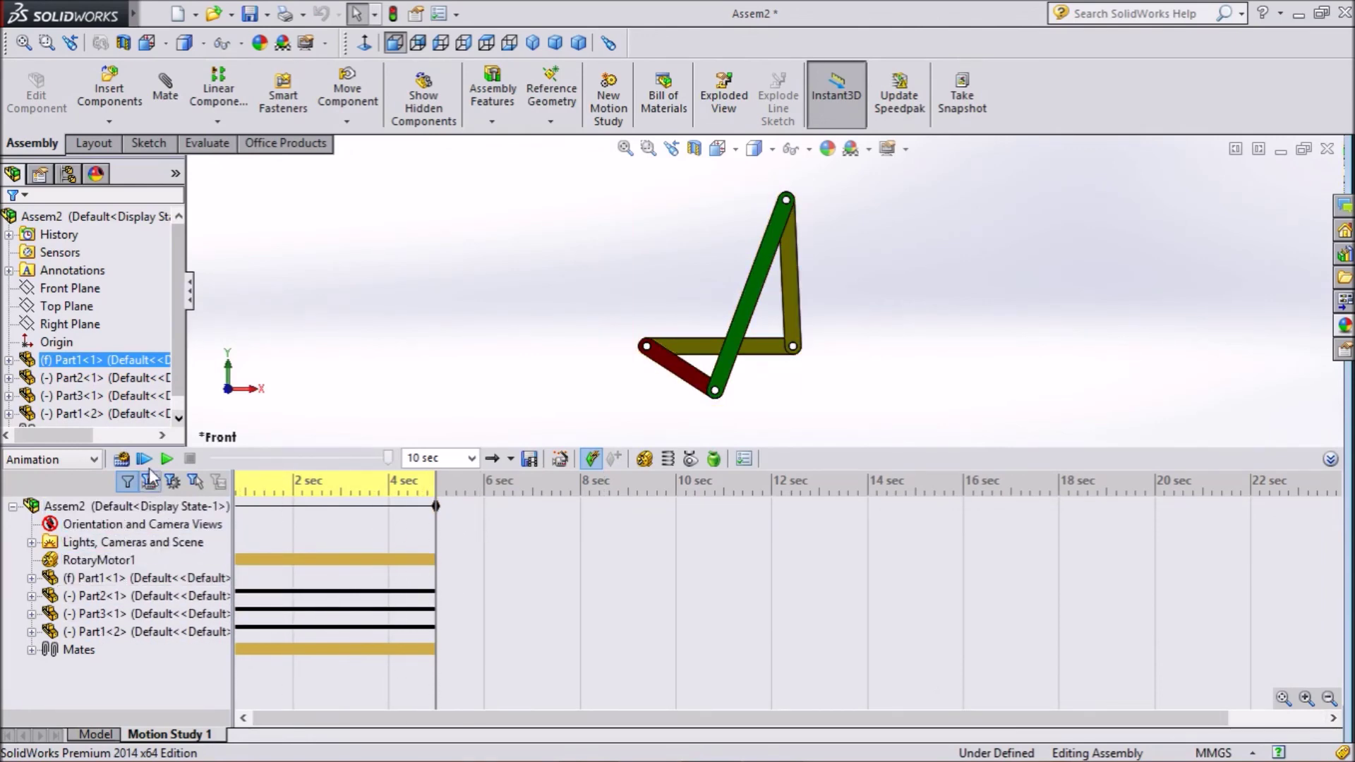
{"action": "left_click", "coordinate": [167, 458]}
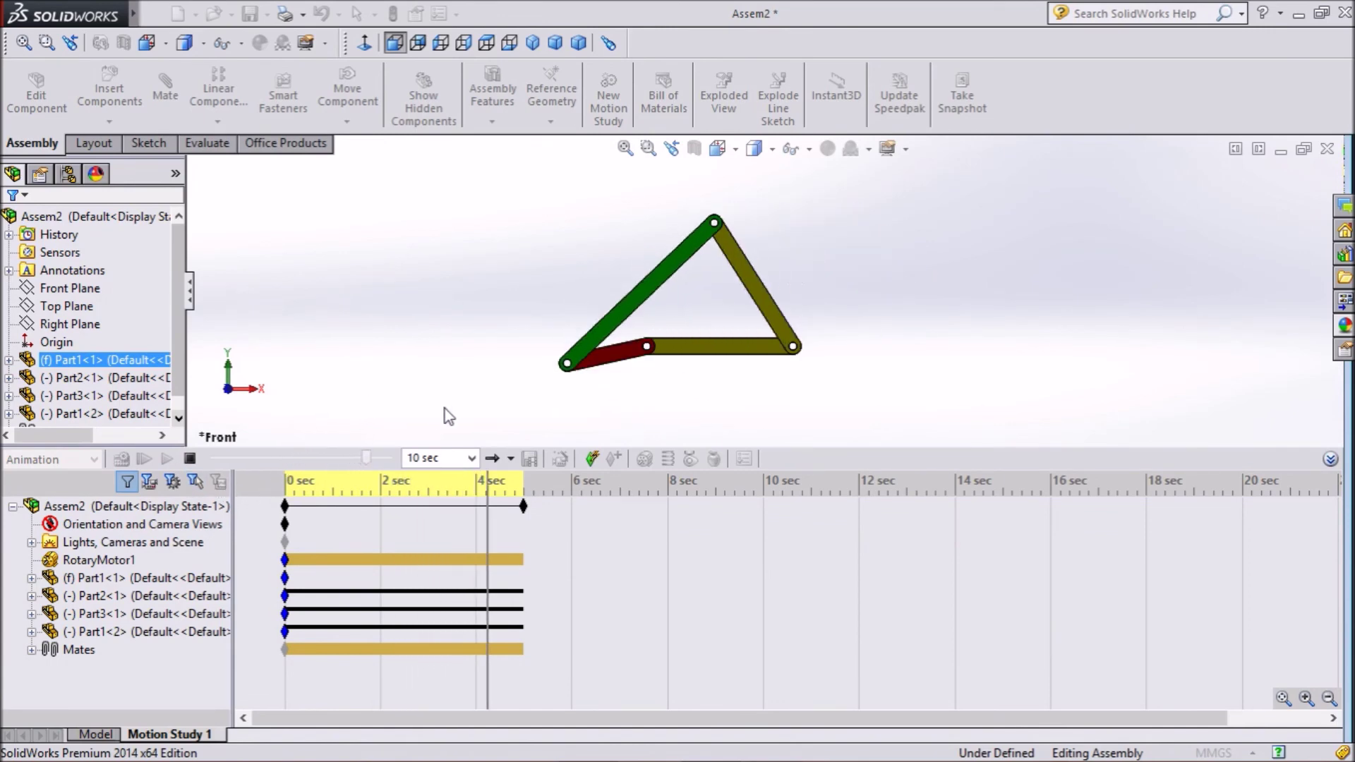
{"action": "left_click", "coordinate": [1330, 461]}
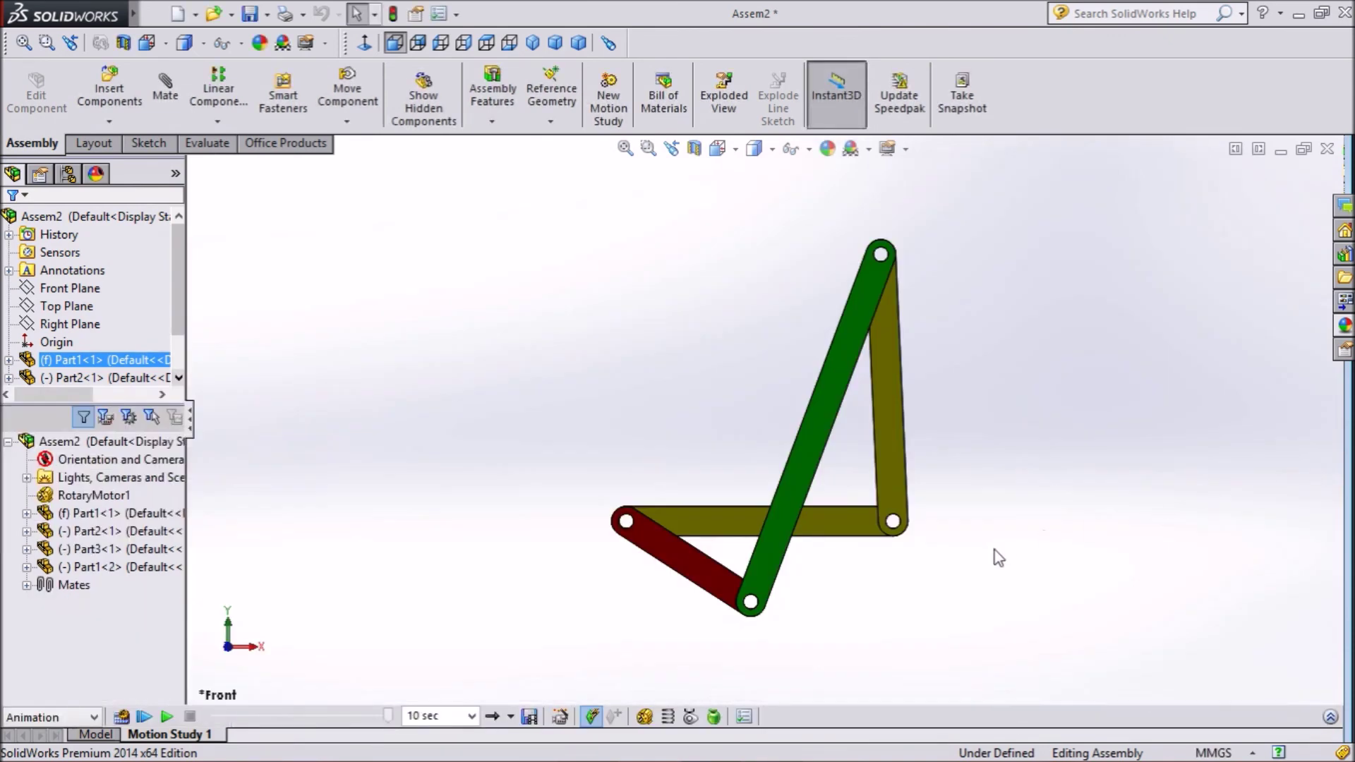
- Try dragging the red crank link by hand, then return to the Model tab
{"action": "left_click", "coordinate": [706, 593]}
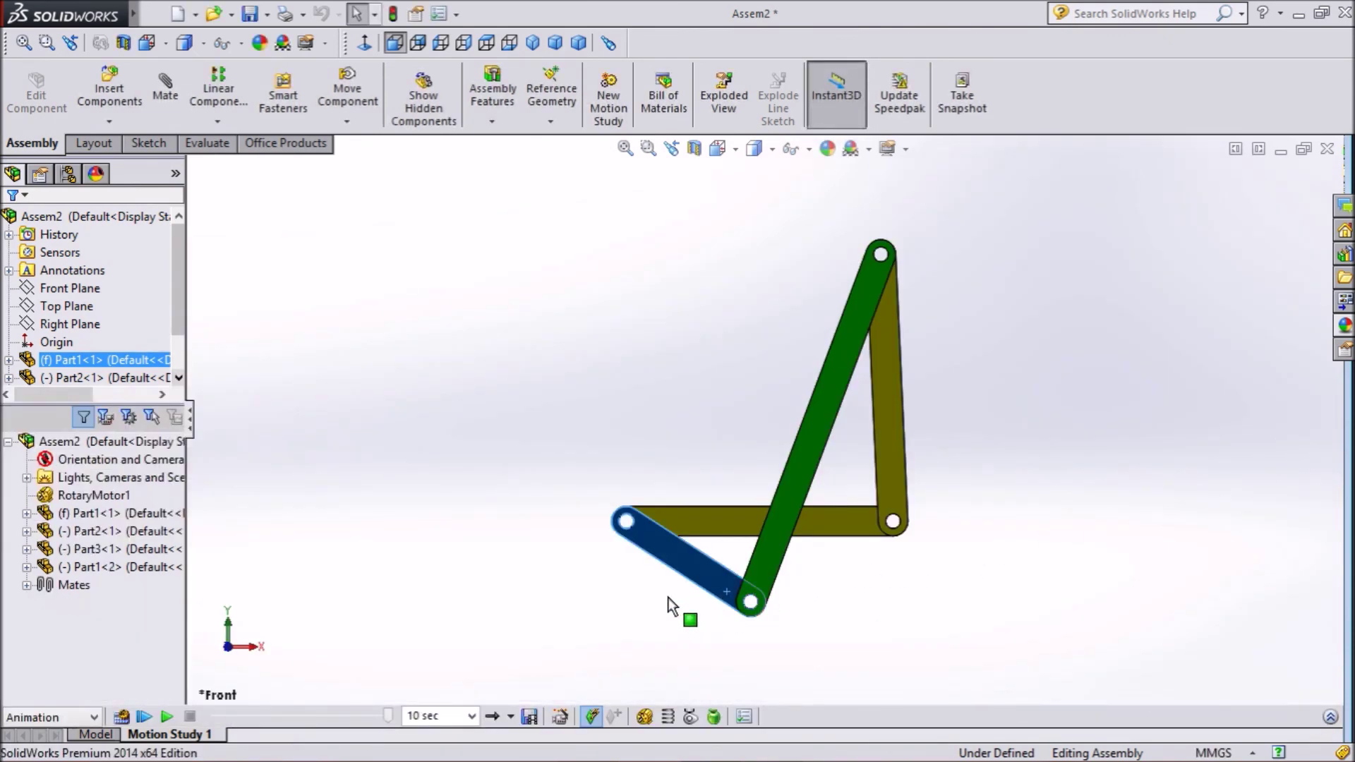
{"action": "left_click_drag", "start_coordinate": [701, 583], "coordinate": [712, 581]}
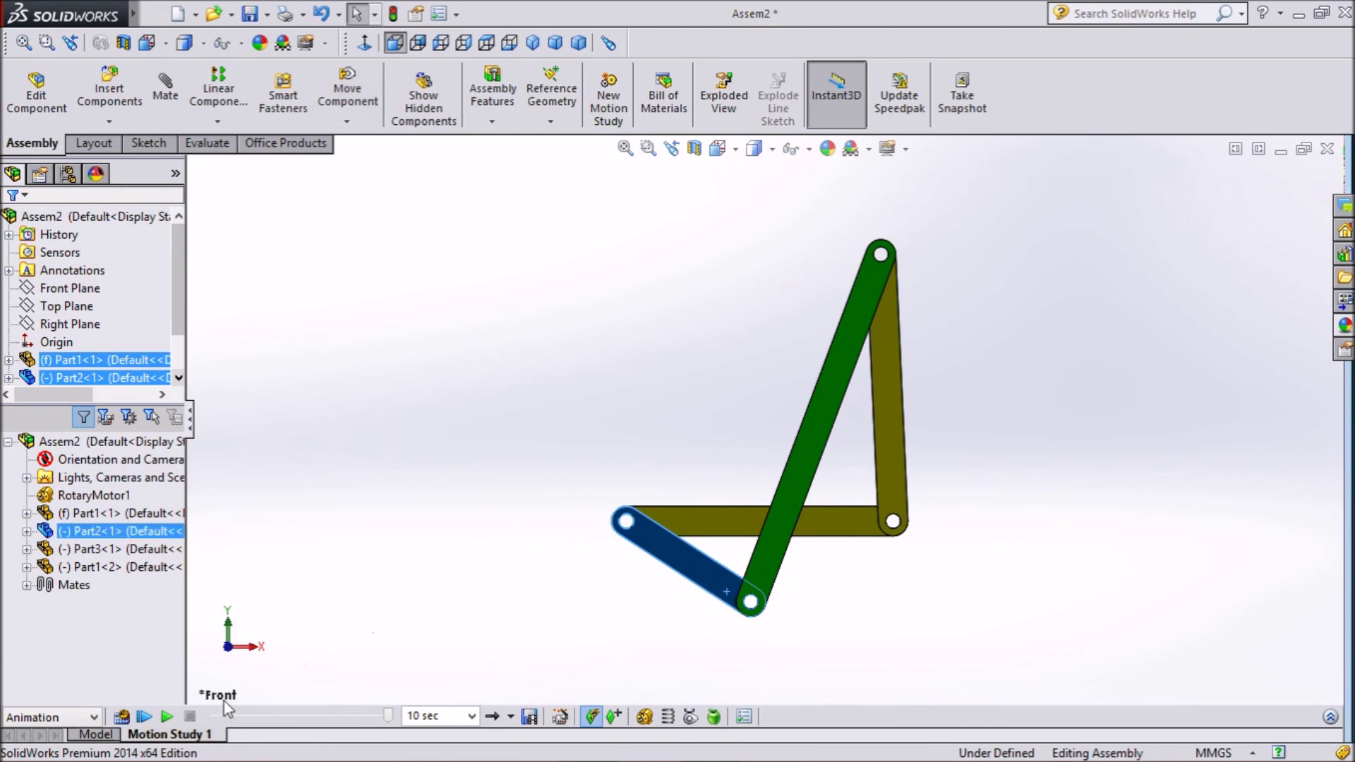
{"action": "left_click", "coordinate": [95, 734]}
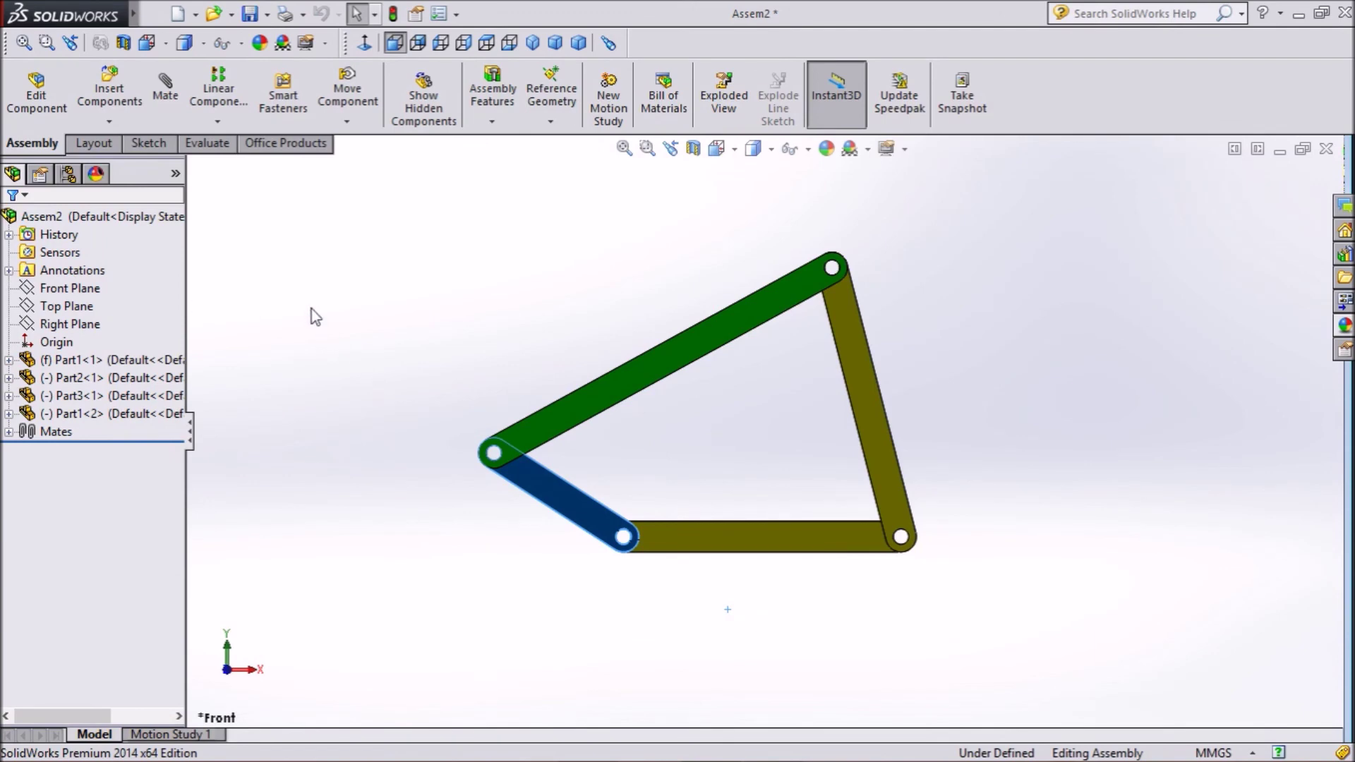
- Deselect the red crank link on empty canvas
{"action": "left_click", "coordinate": [764, 616]}
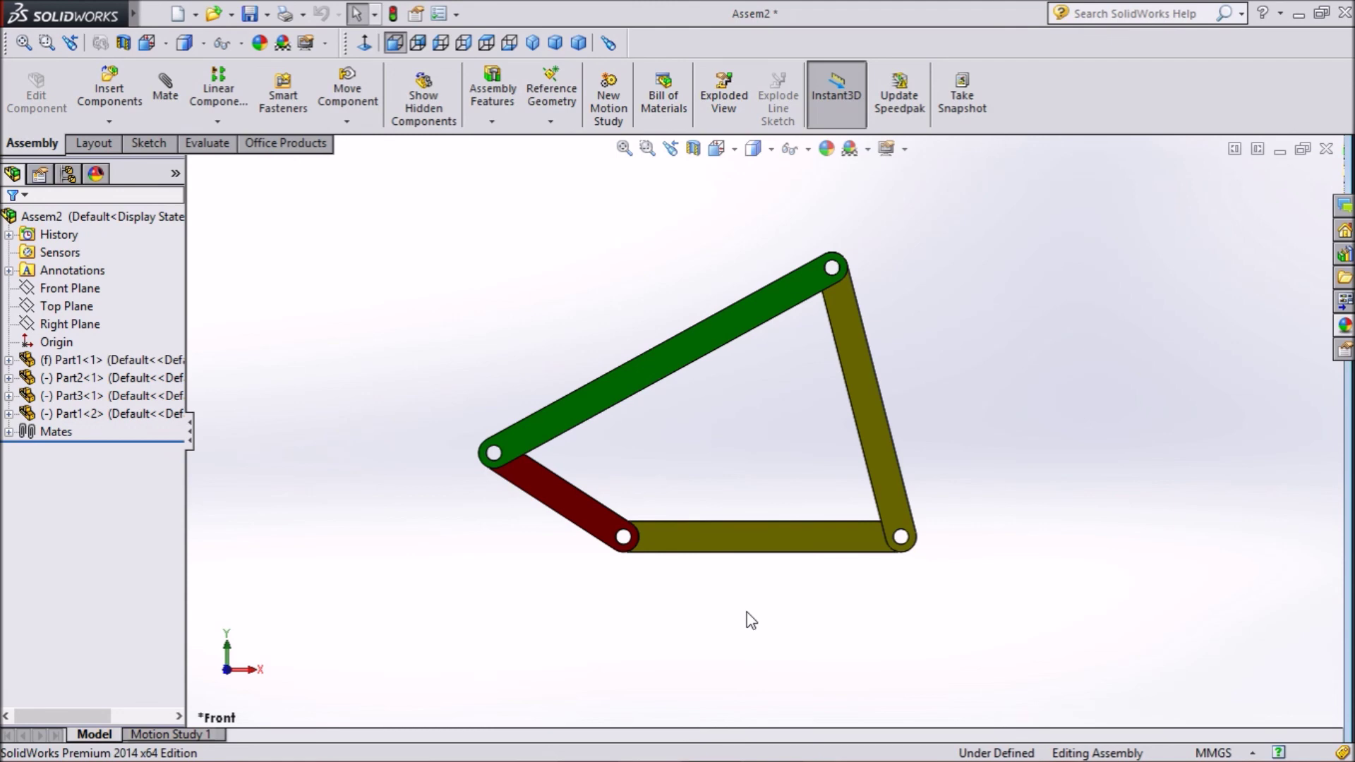